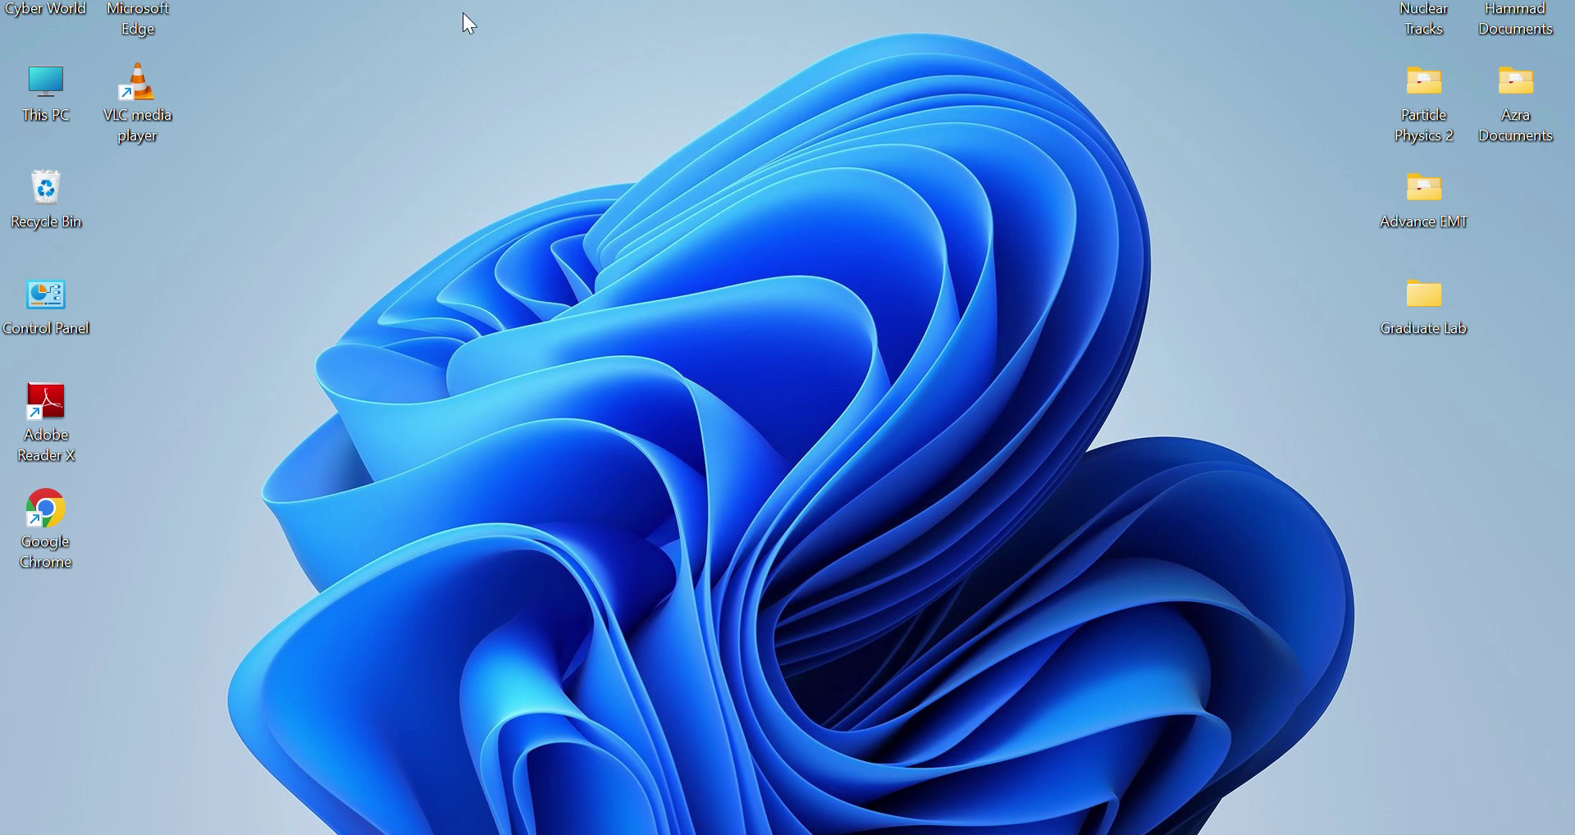
Step: Create a new text document on the desktop
{"action": "right_click", "coordinate": [414, 5]}
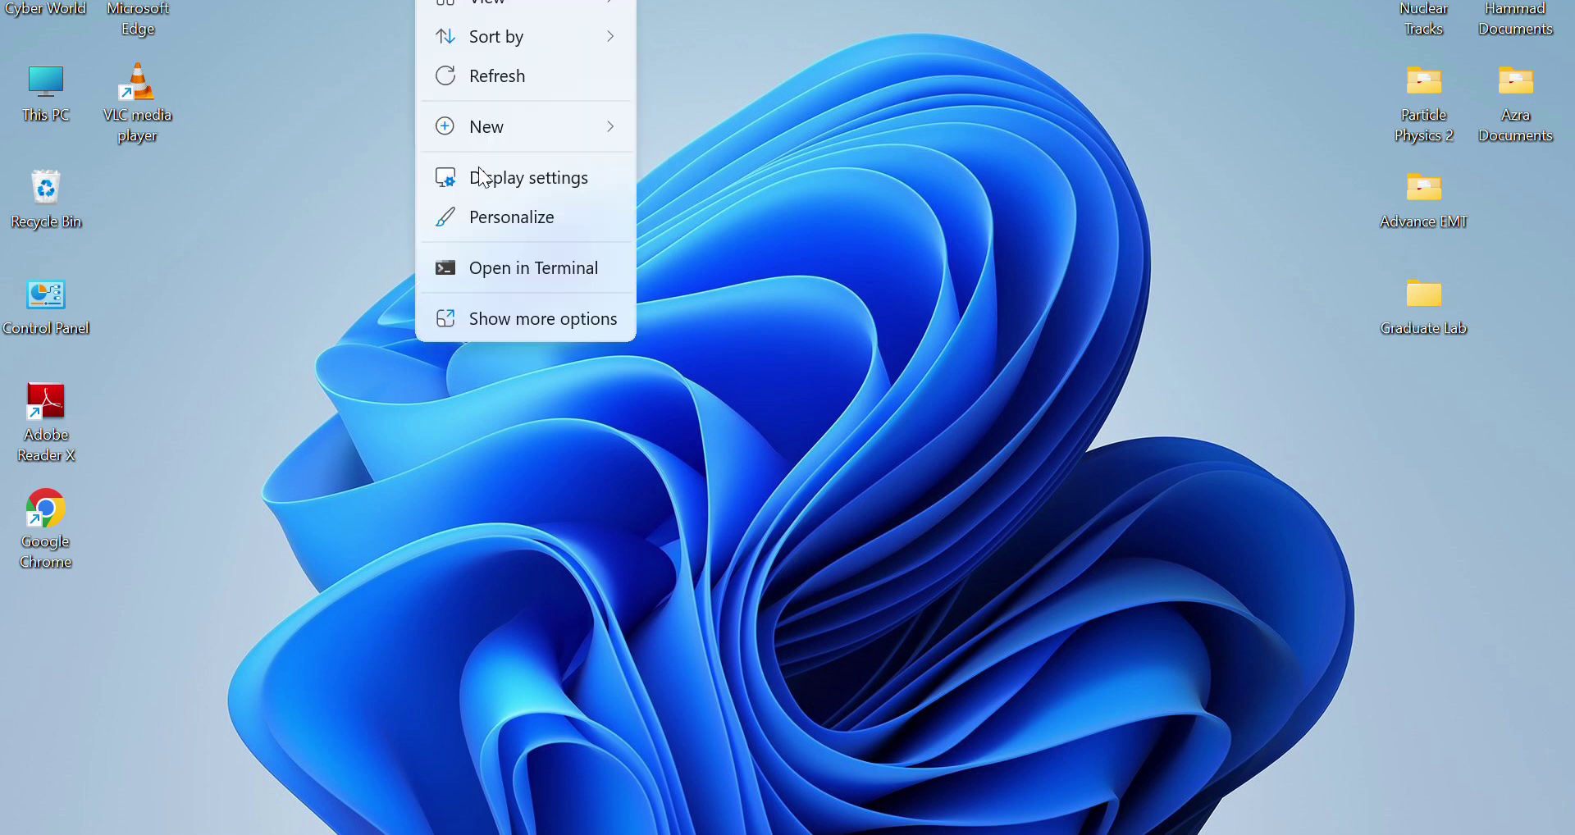
{"action": "mouse_move", "coordinate": [504, 134]}
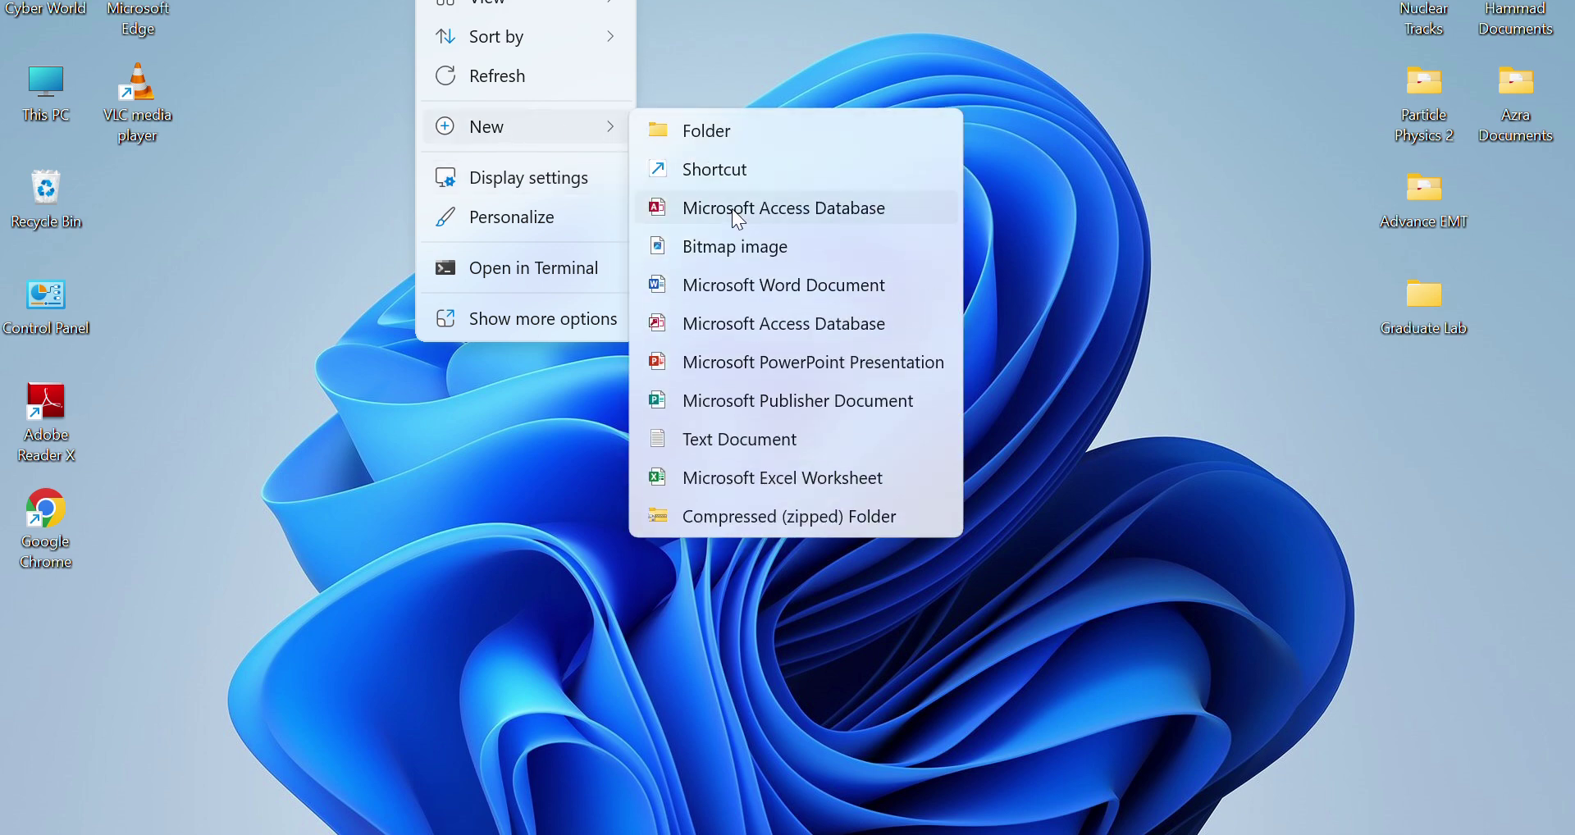
{"action": "left_click", "coordinate": [722, 438]}
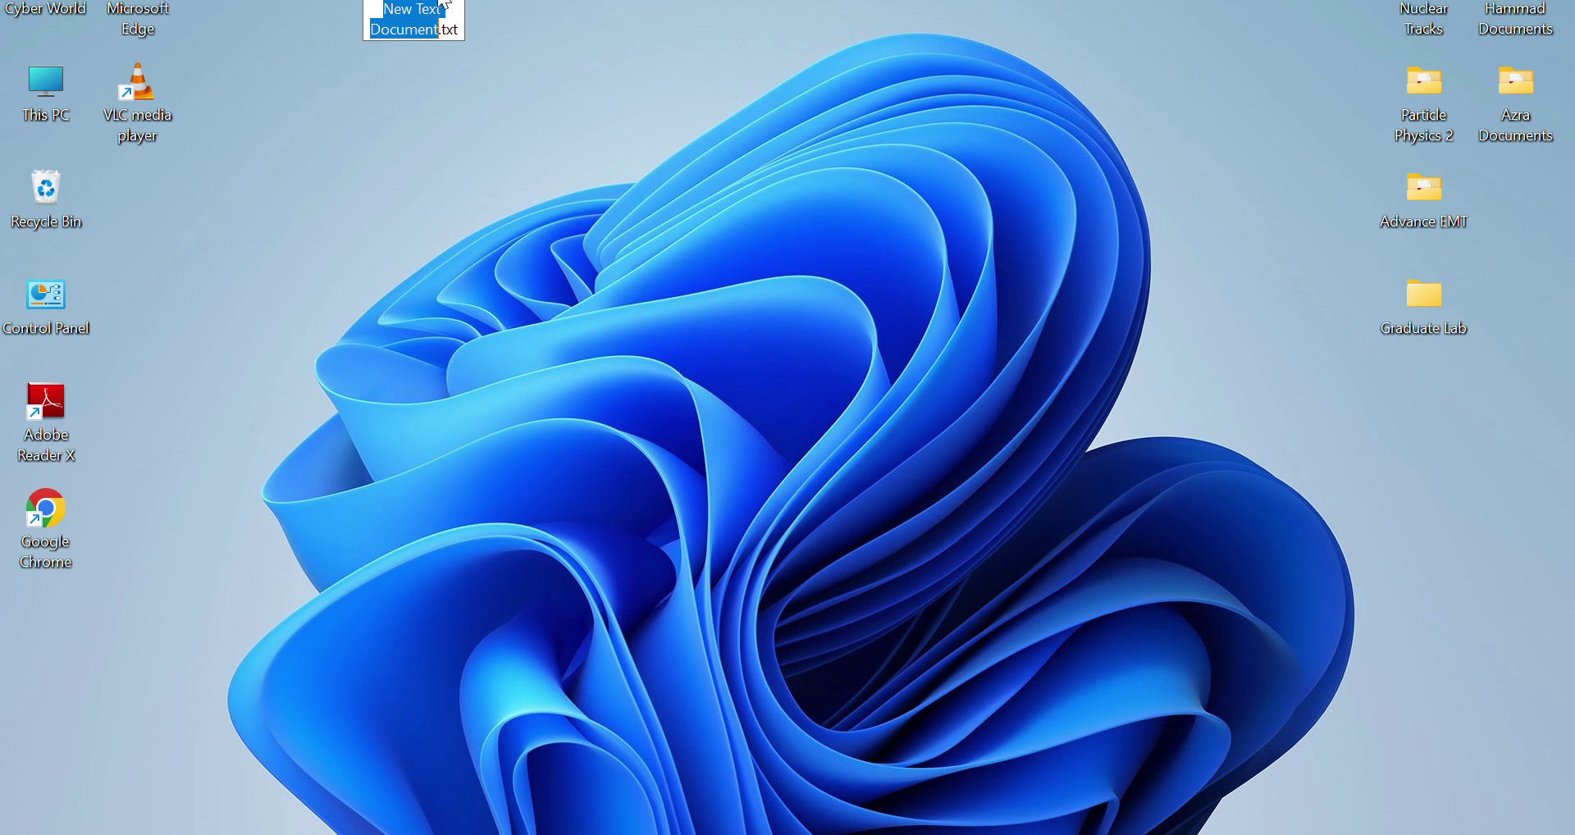
Step: Name the new text document references.bib and accept the change of file extension
{"action": "type", "text": "tw"}
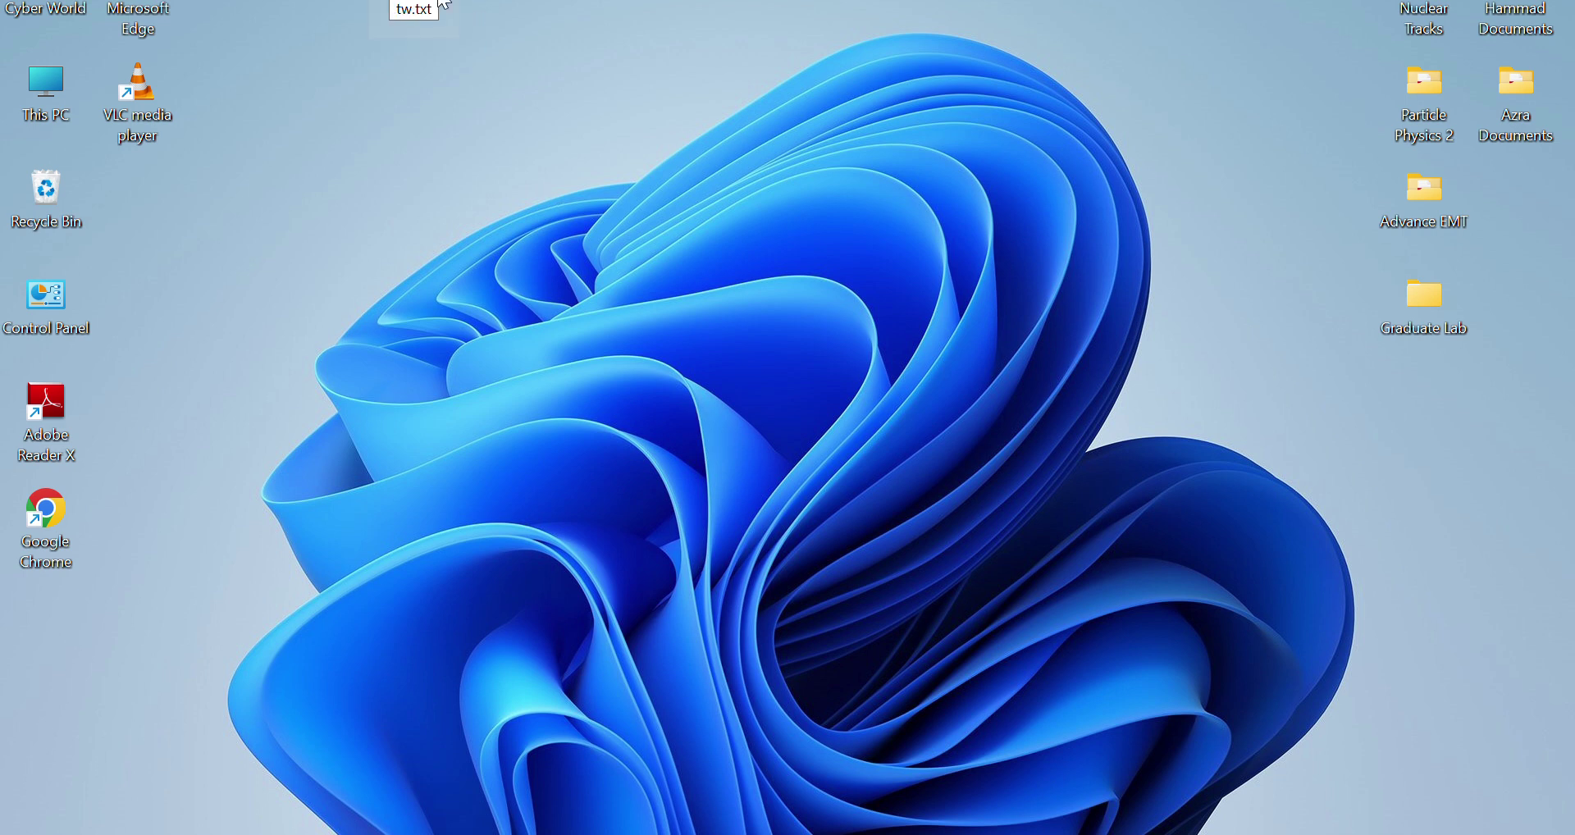
{"action": "key", "text": "BackSpace"}
{"action": "type", "text": "est1"}
{"action": "key", "text": "ctrl+a"}
{"action": "type", "text": "references.bi"}
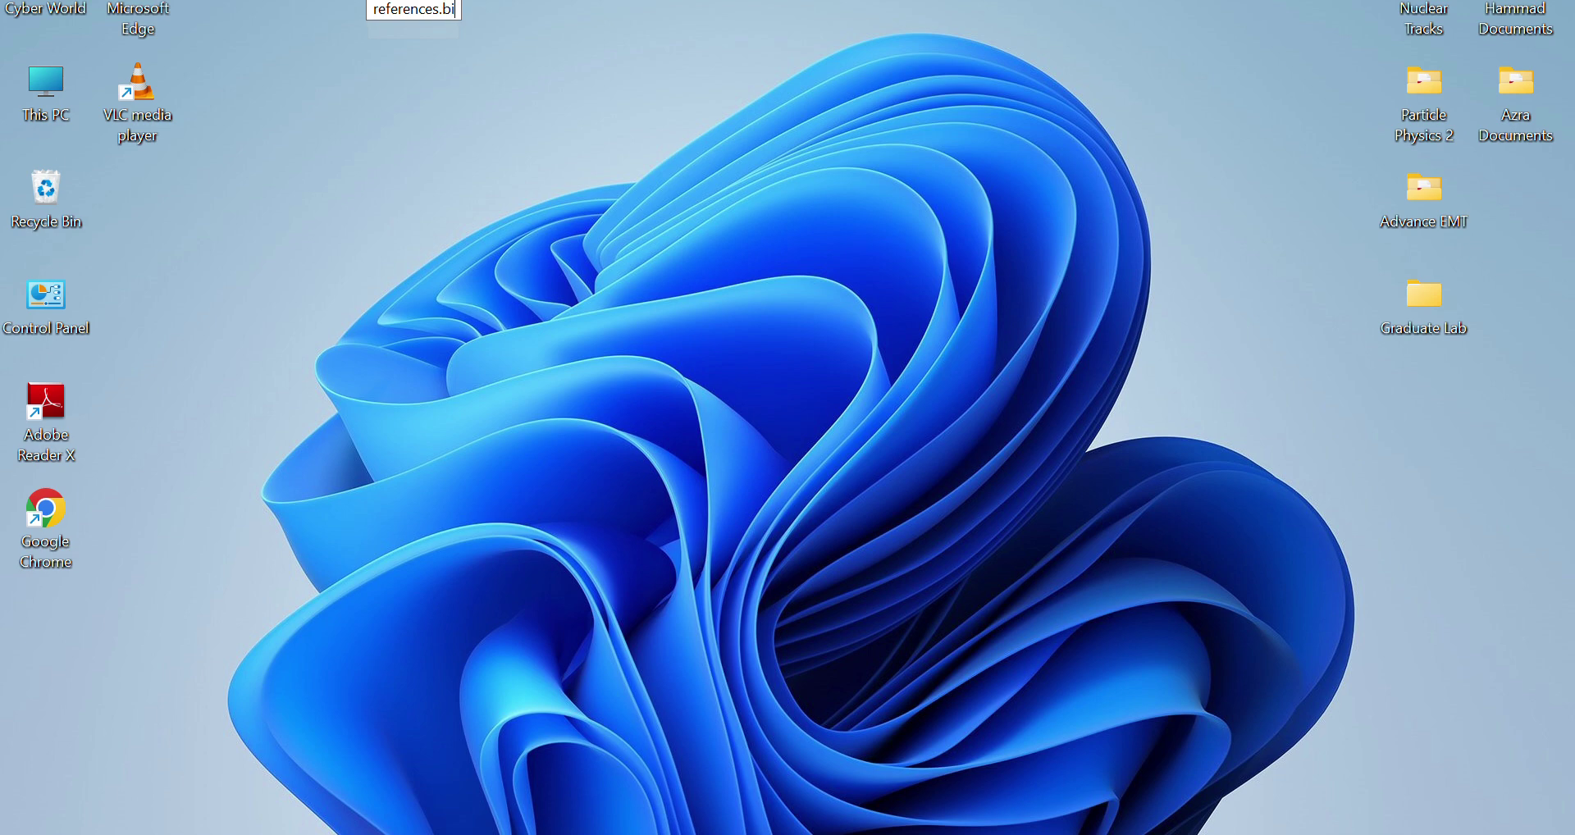
{"action": "type", "text": "n"}
{"action": "key", "text": "BackSpace"}
{"action": "type", "text": "b"}
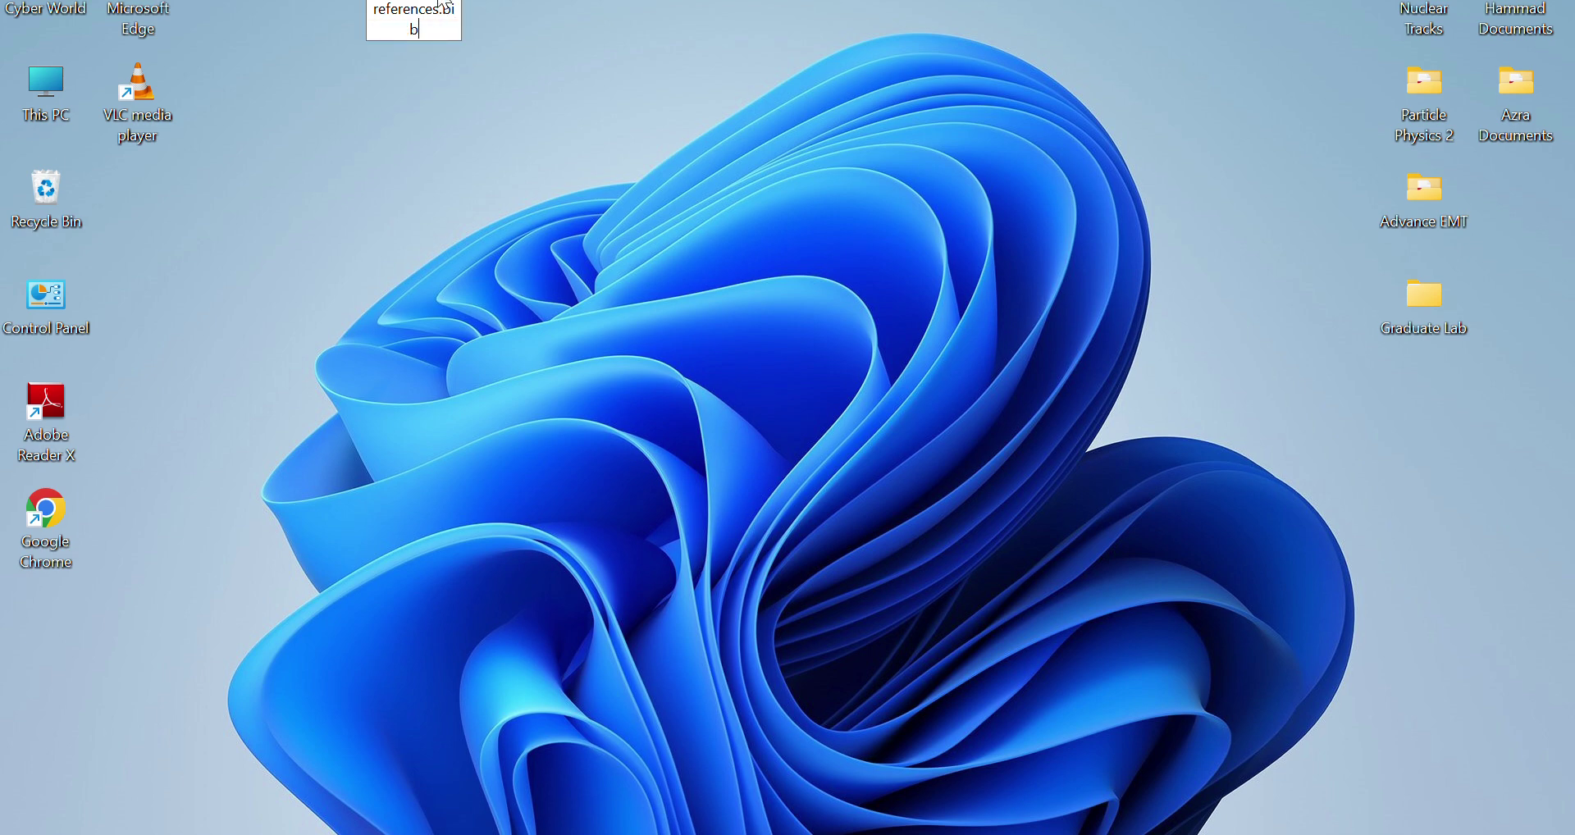
{"action": "key", "text": "Return"}
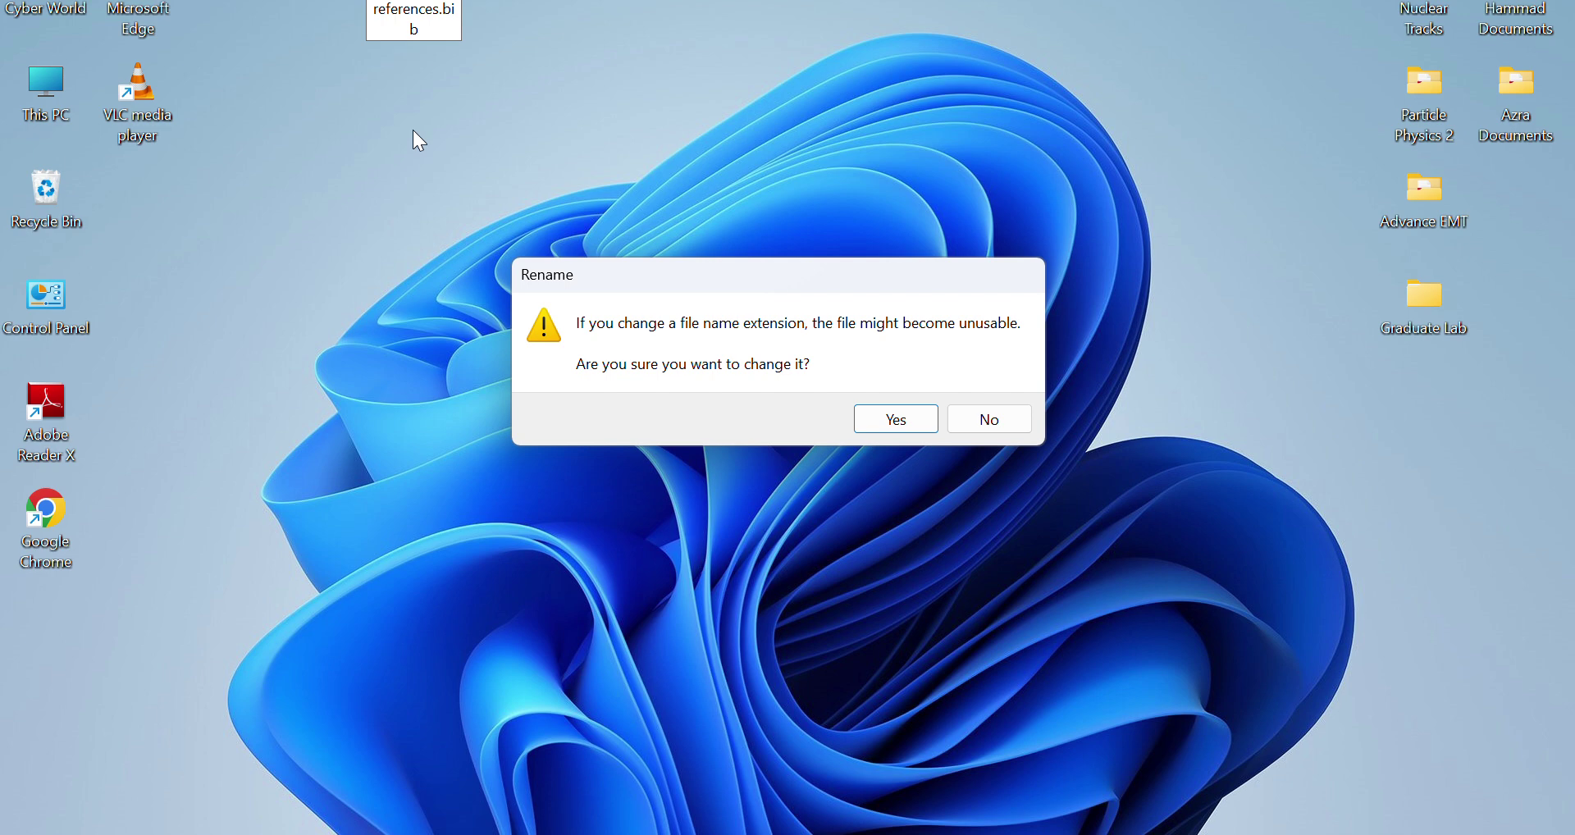
{"action": "key", "text": "Return"}
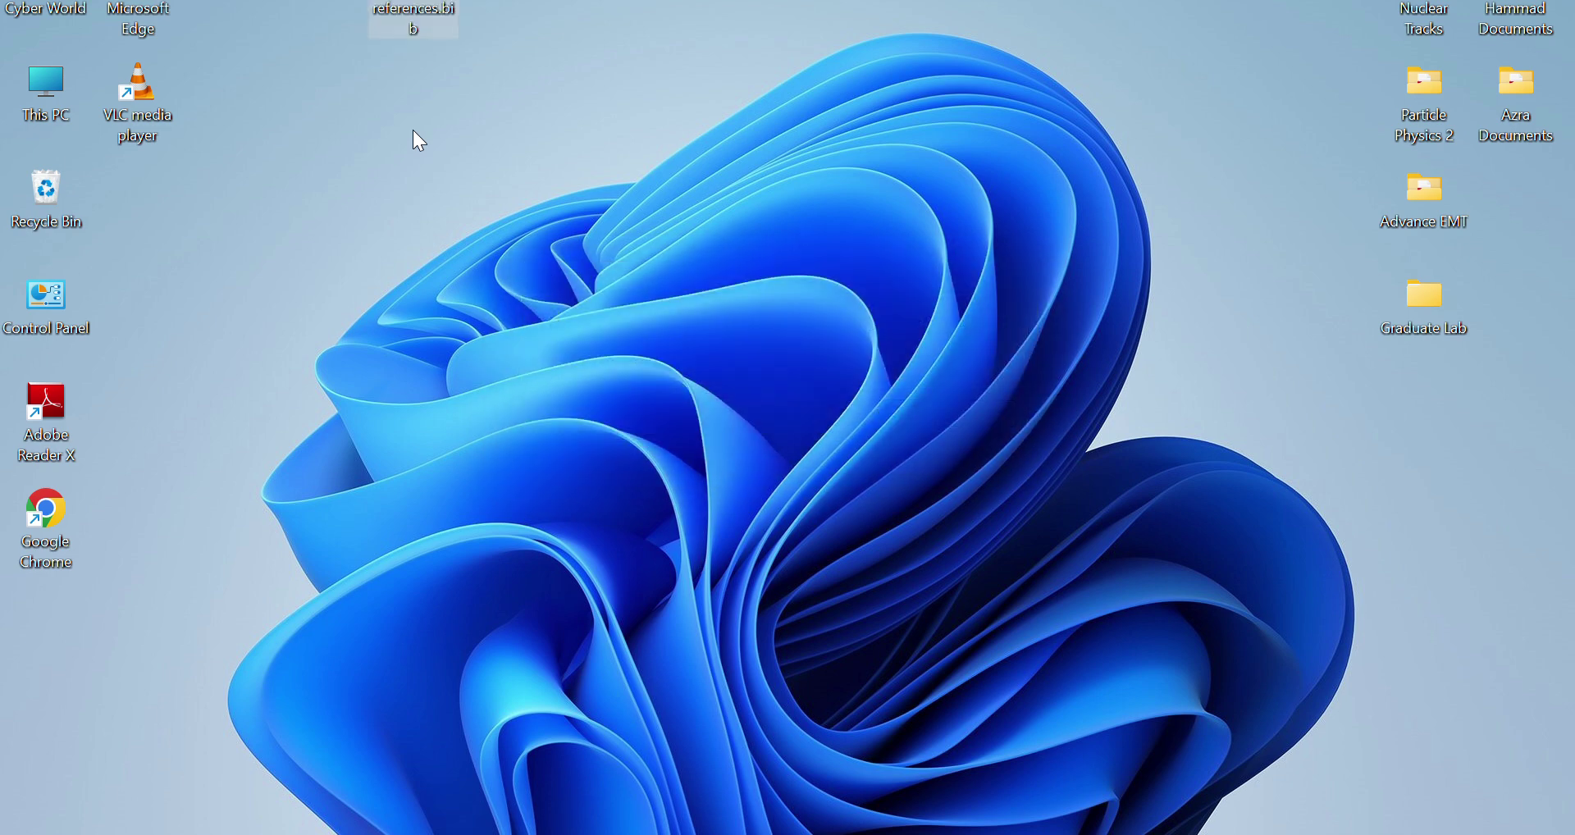
Step: Move the references.bib icon to a free spot lower on the desktop and open the file in Notepad
{"action": "left_click_drag", "start_coordinate": [415, 7], "coordinate": [397, 195]}
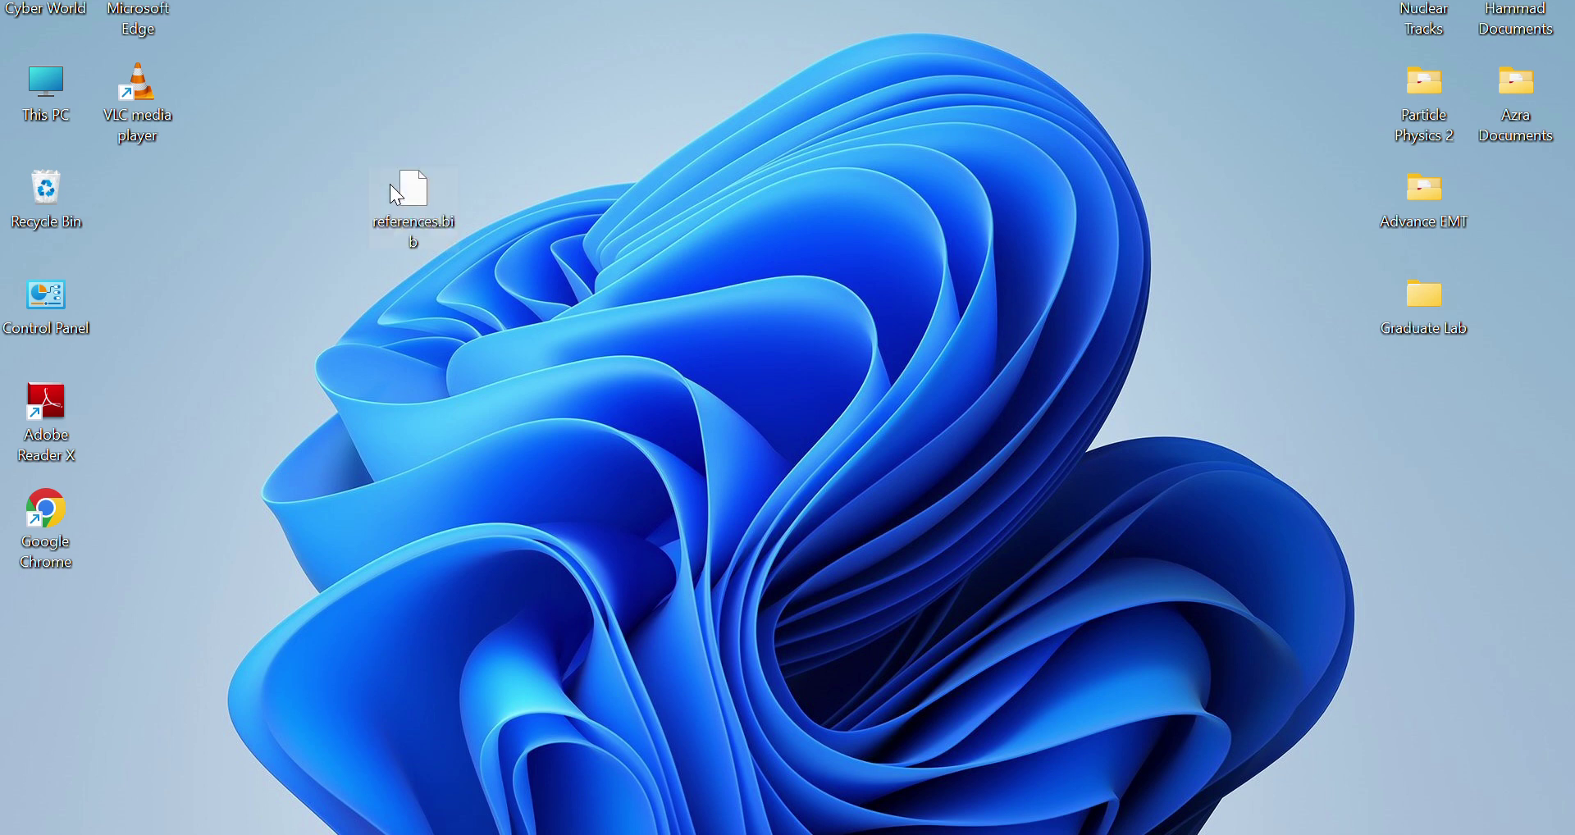
{"action": "left_click", "coordinate": [532, 158]}
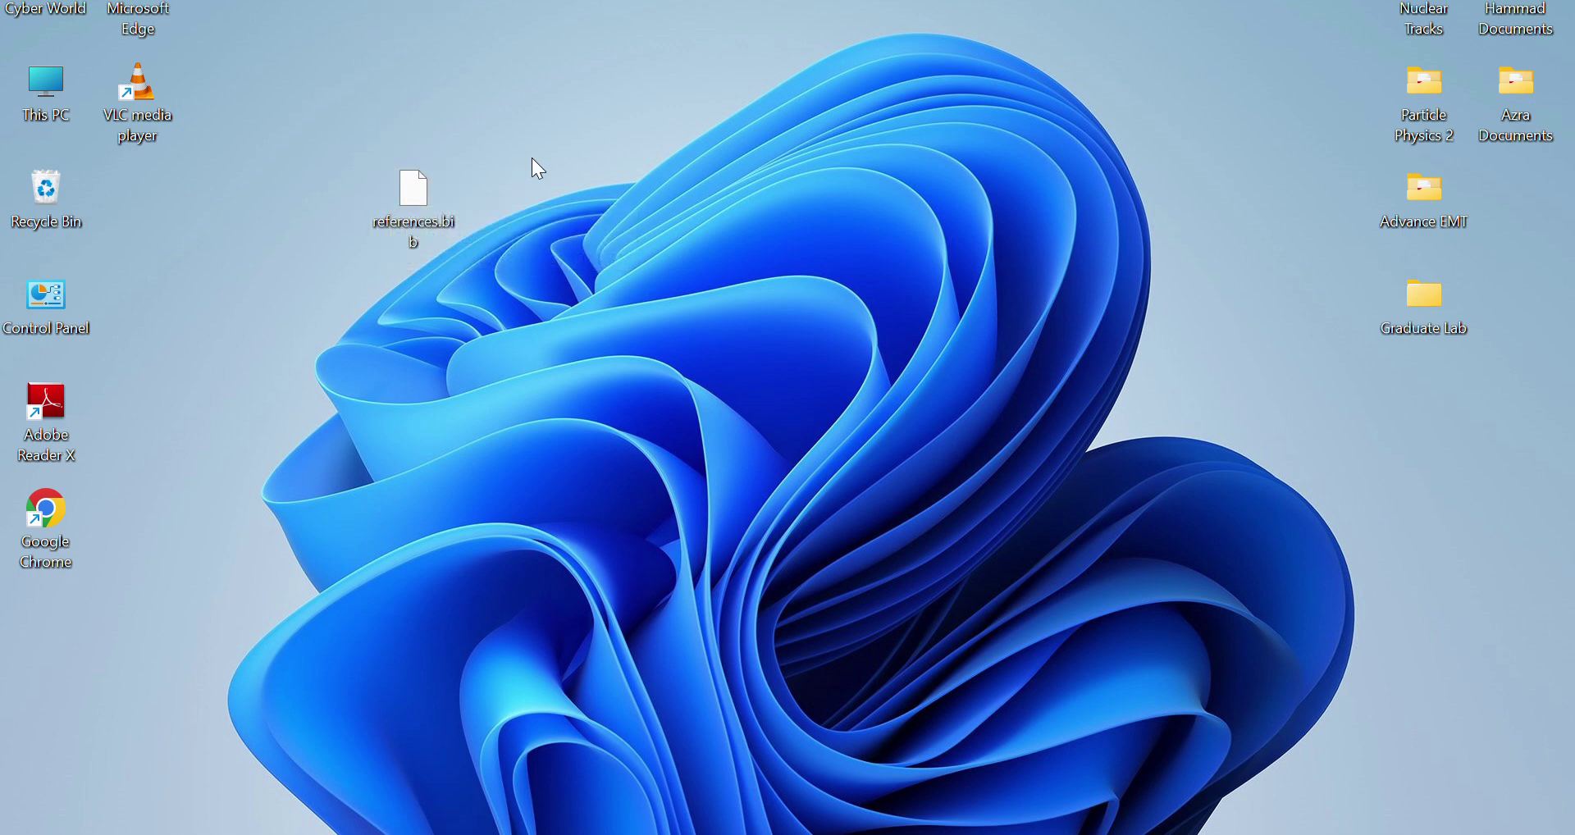
{"action": "double_click", "coordinate": [402, 189]}
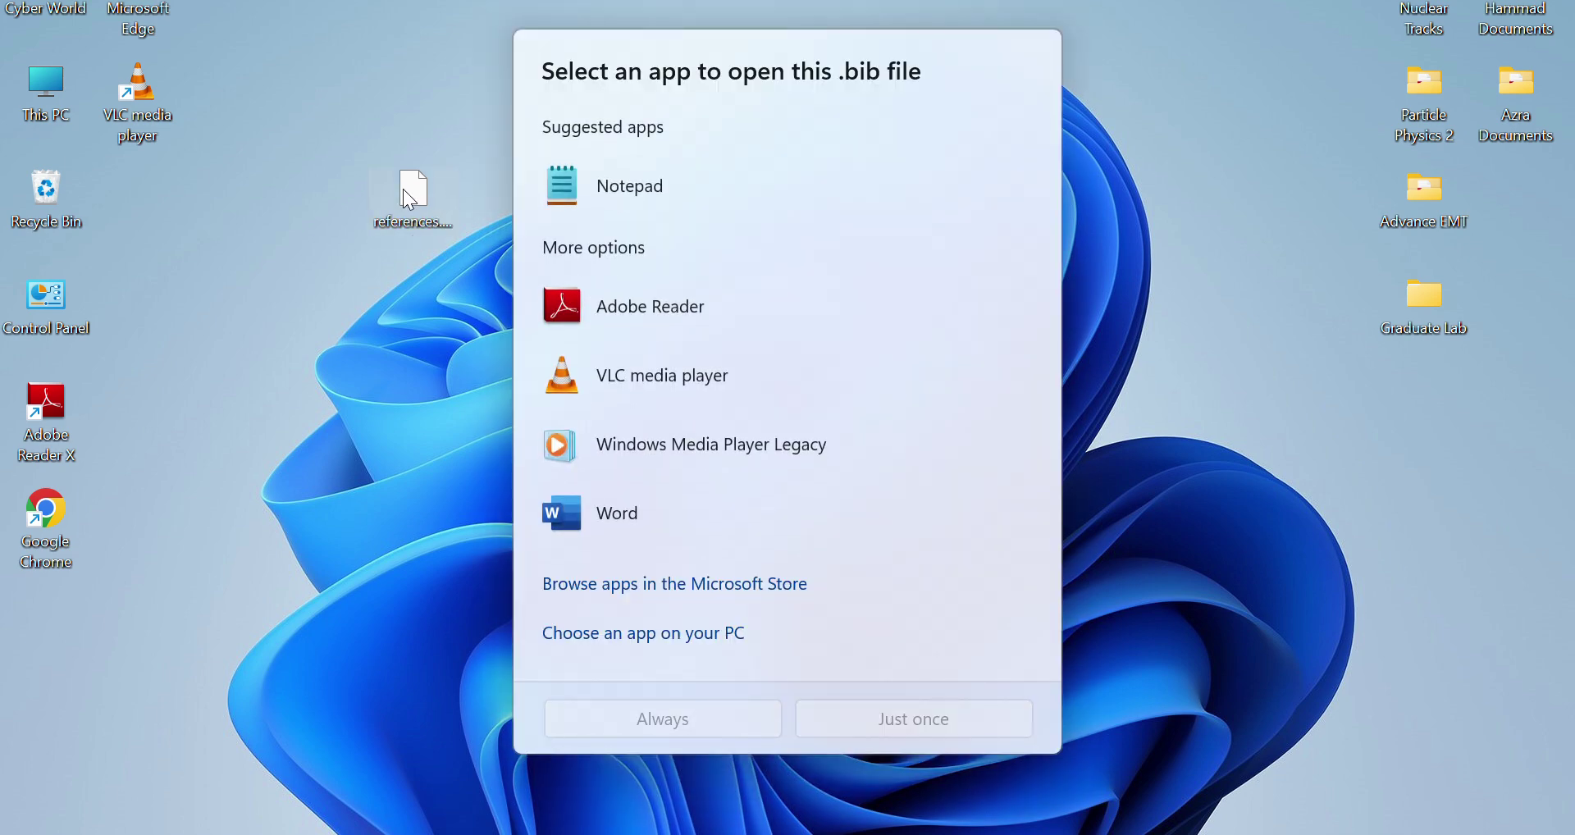
{"action": "double_click", "coordinate": [699, 212]}
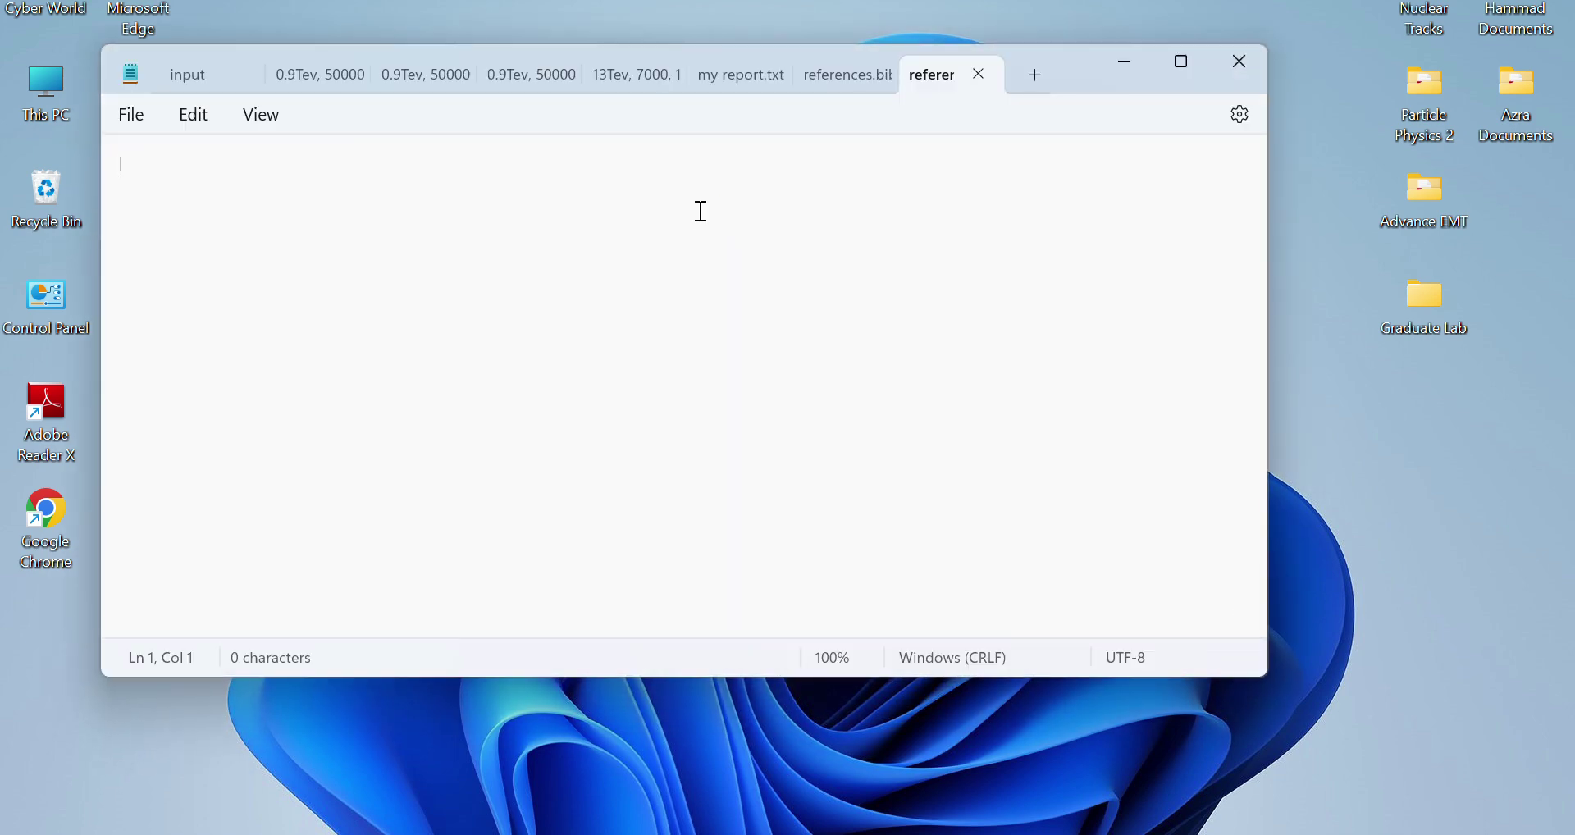
Step: Paste the BibTeX entries ref1 to ref5 into references.bib and review their author, title, journal, year and pages fields
{"action": "scroll", "coordinate": [704, 219], "scroll_direction": "up", "scroll_amount": 7}
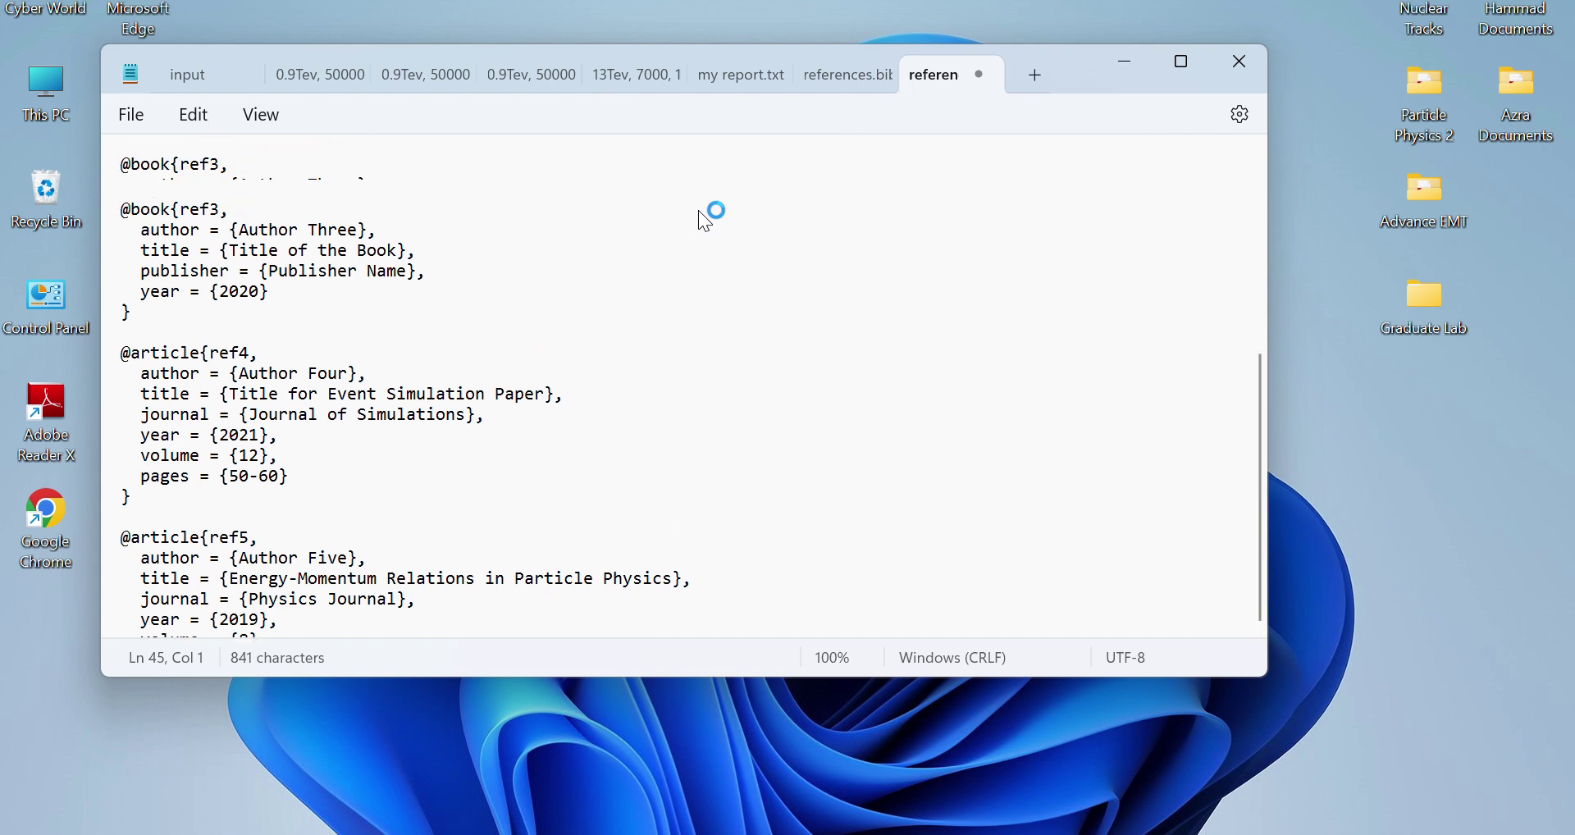
{"action": "scroll", "coordinate": [698, 211], "scroll_direction": "down", "scroll_amount": 8}
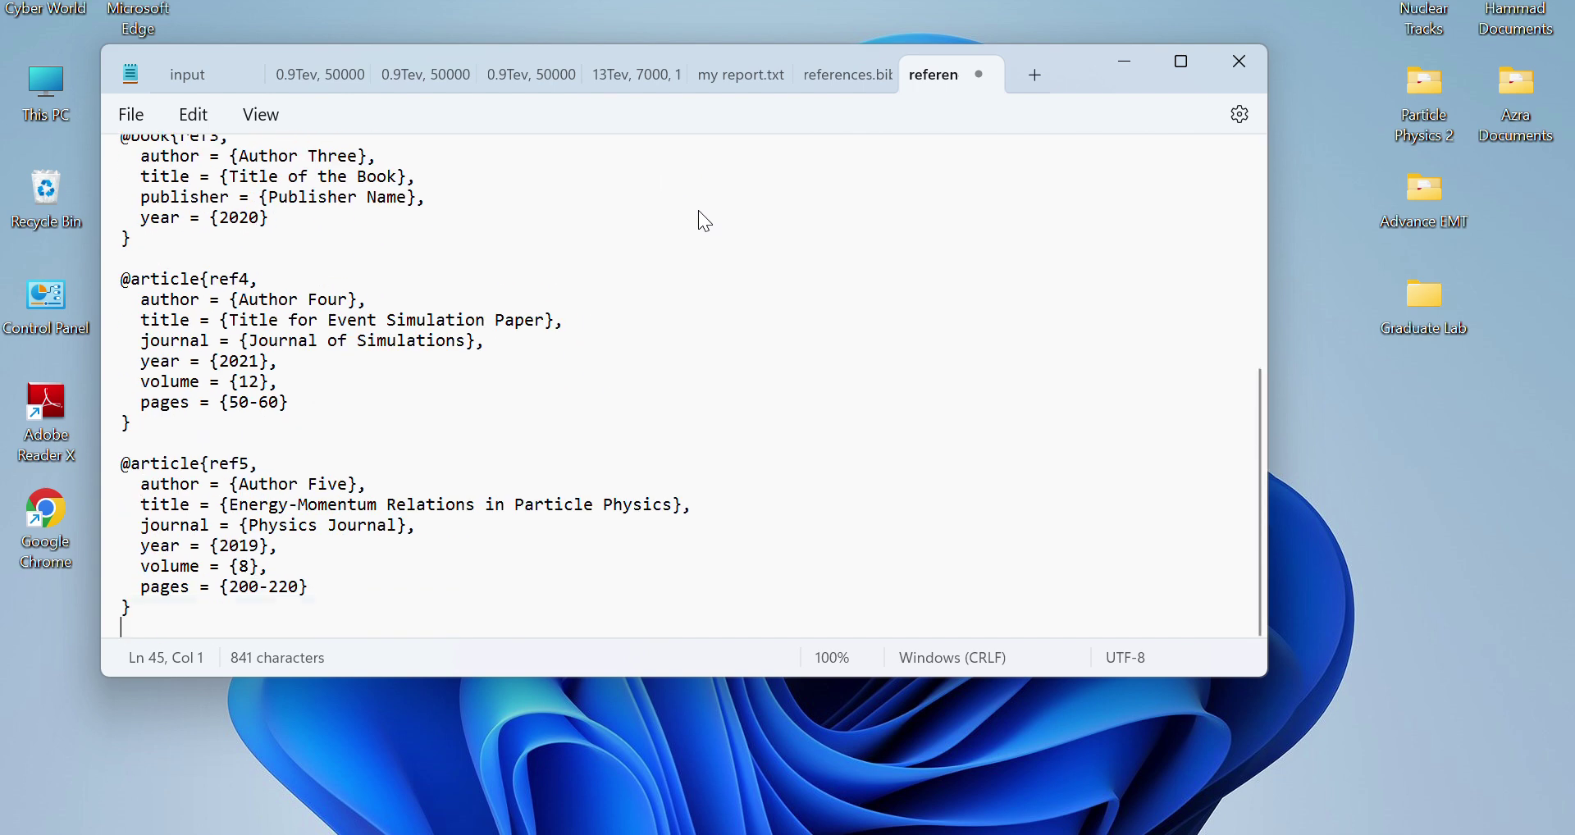
{"action": "scroll", "coordinate": [698, 211], "scroll_direction": "up", "scroll_amount": 8}
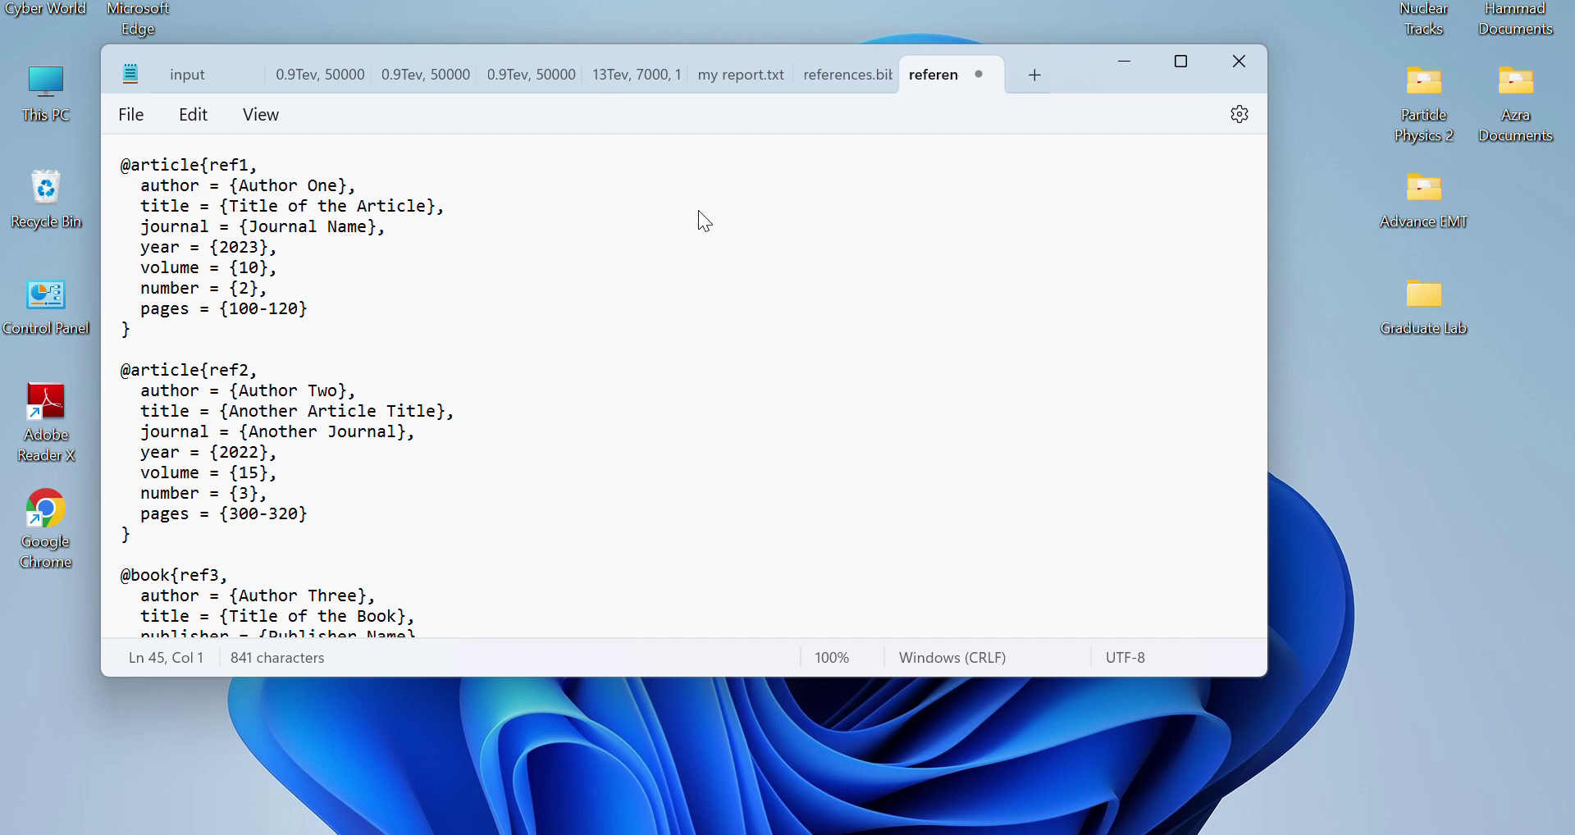
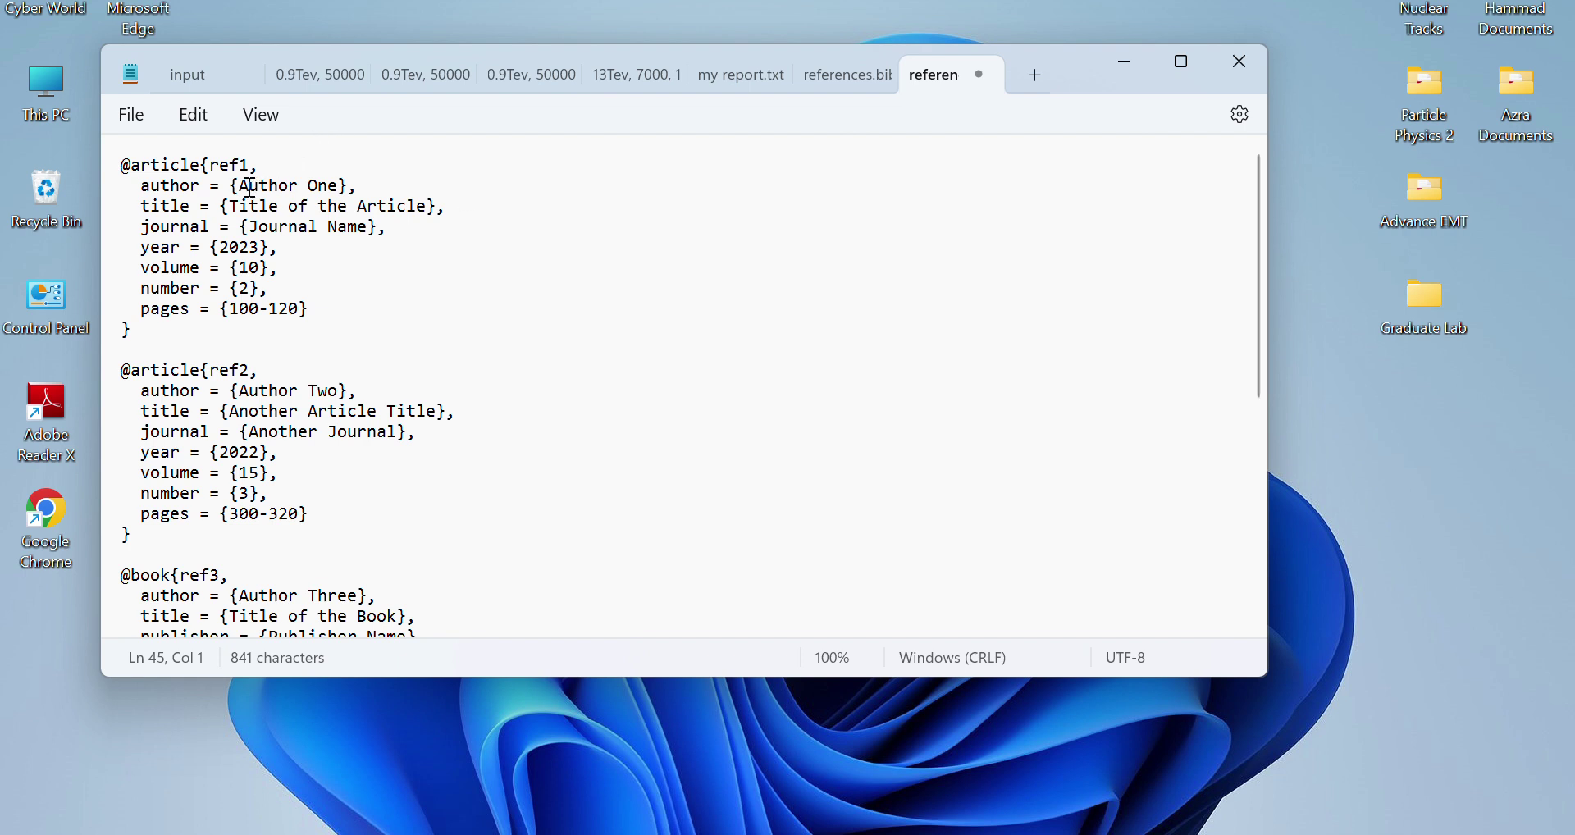
{"action": "left_click_drag", "start_coordinate": [243, 185], "coordinate": [338, 187]}
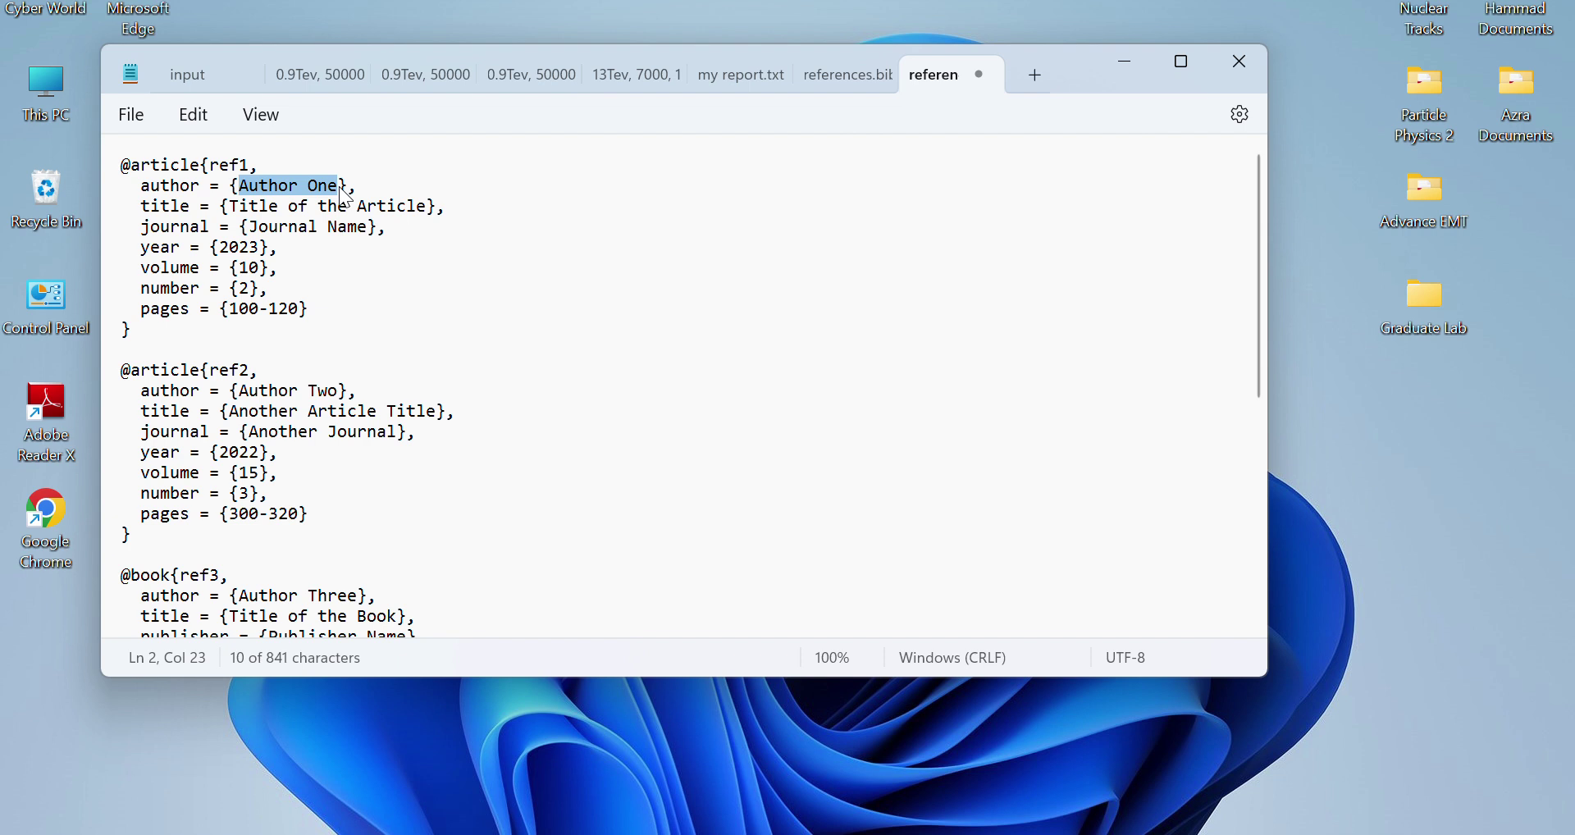
{"action": "left_click", "coordinate": [339, 316]}
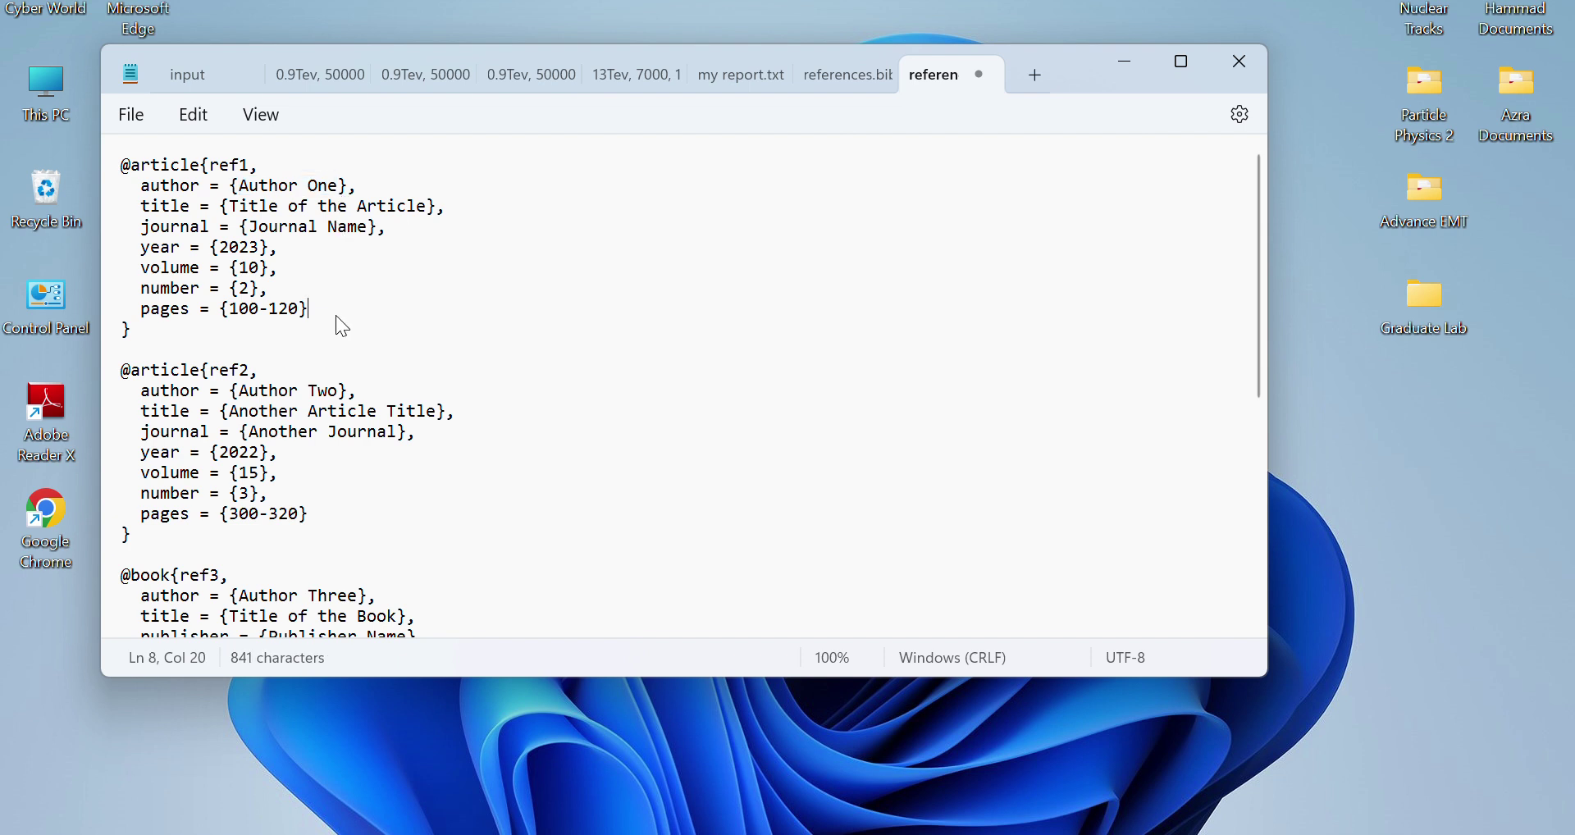
Step: Save the references.bib file and close Notepad
{"action": "key", "text": "ctrl+s"}
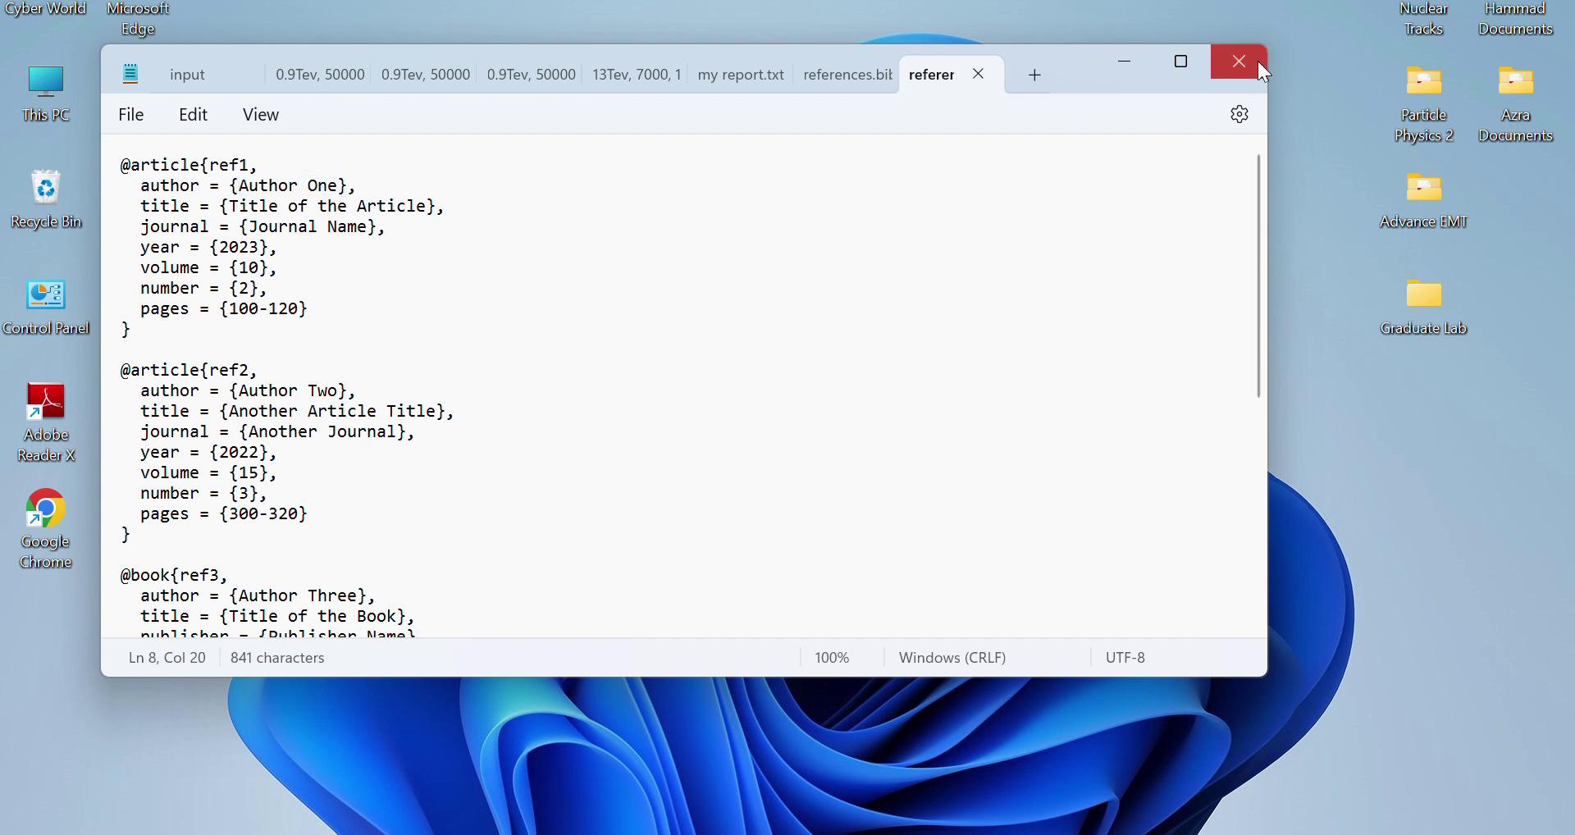
{"action": "left_click", "coordinate": [1121, 66]}
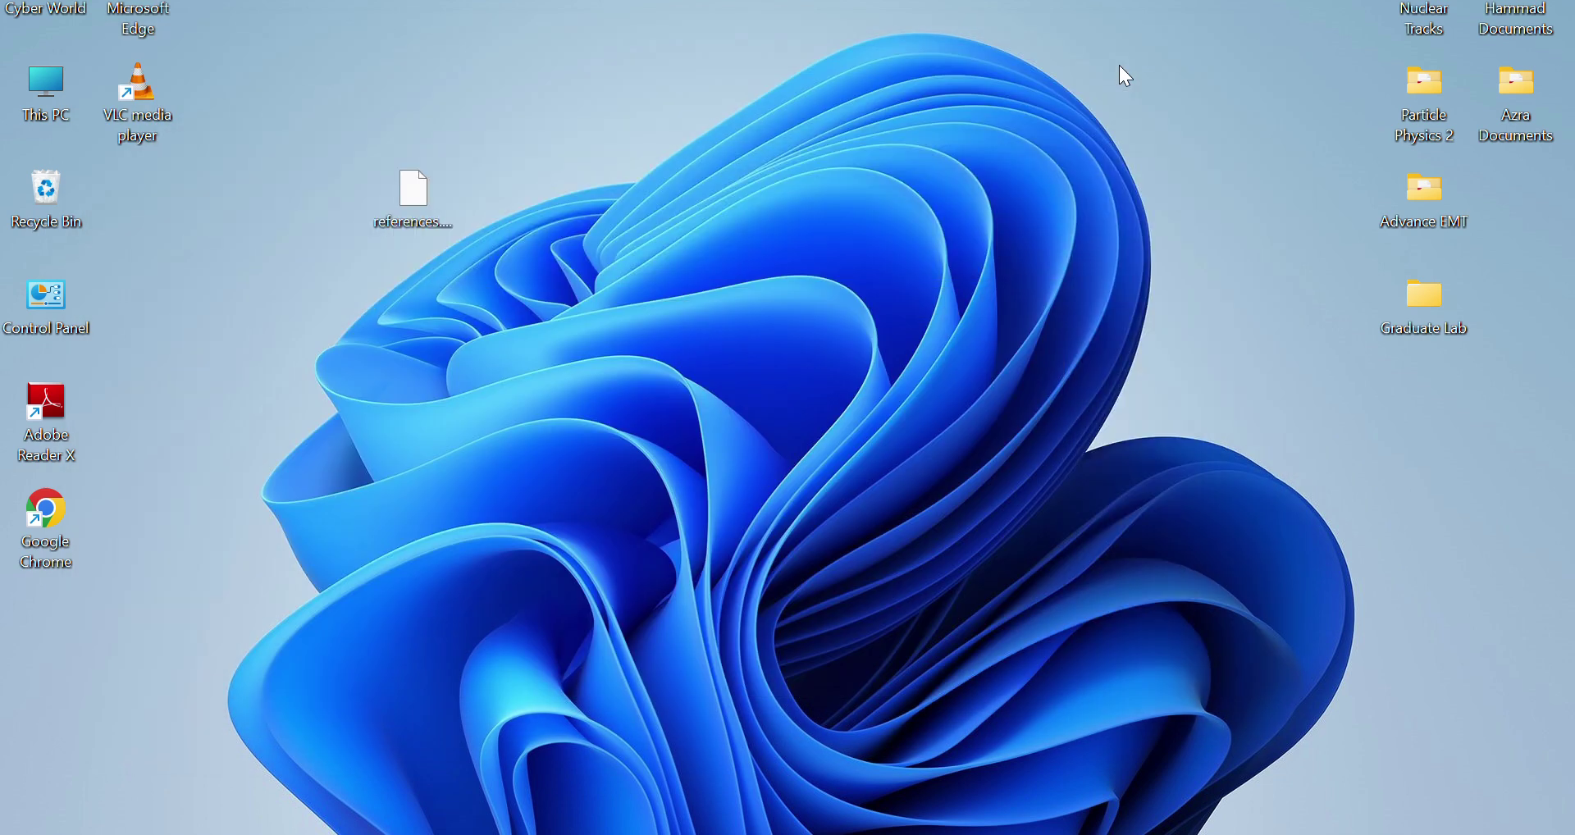
{"action": "left_click", "coordinate": [799, 822]}
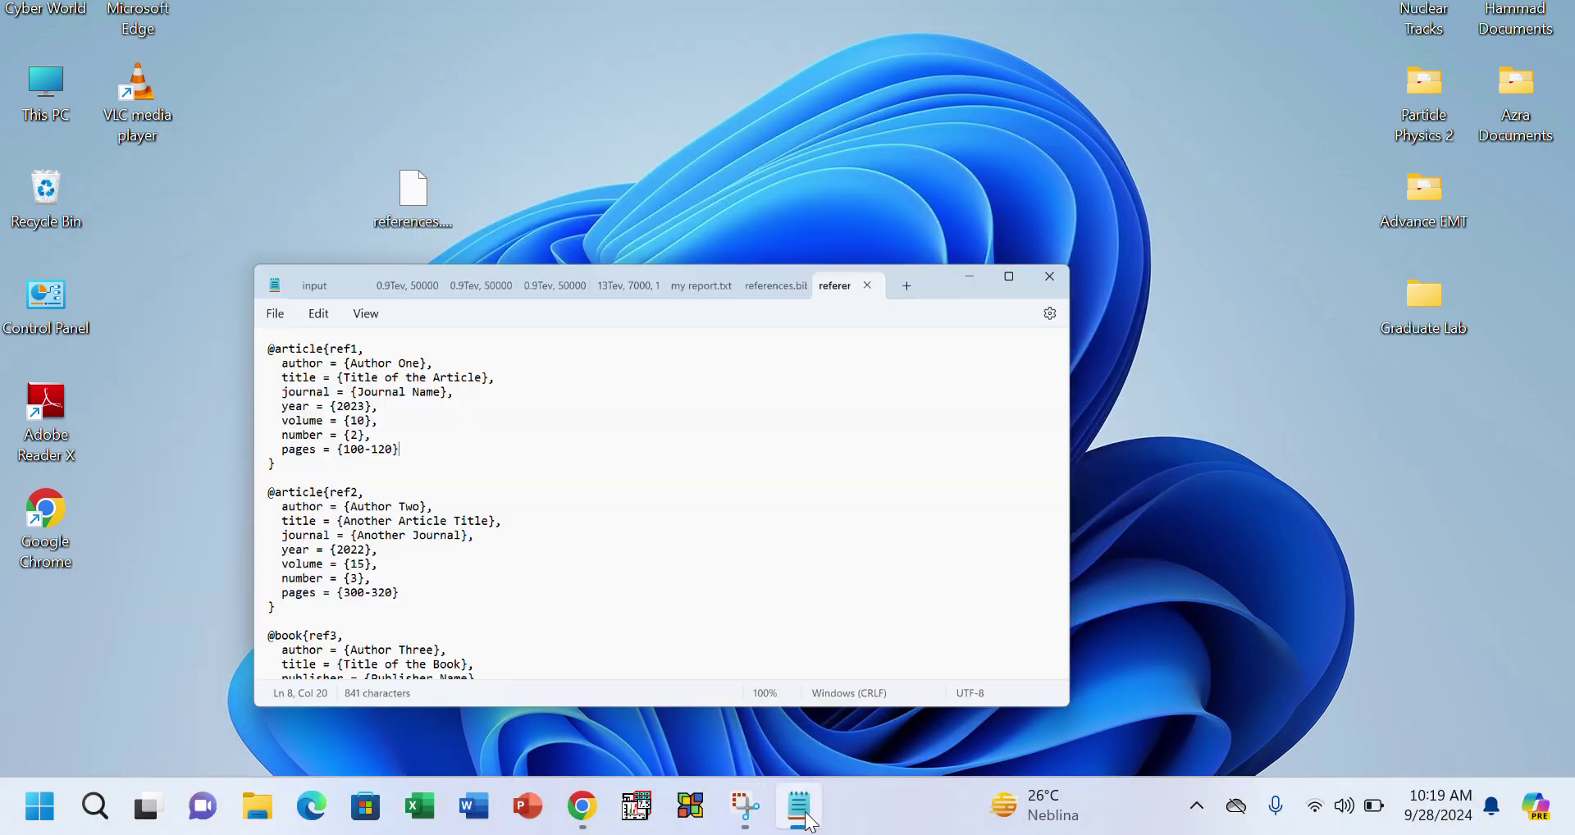
{"action": "left_click", "coordinate": [1241, 66]}
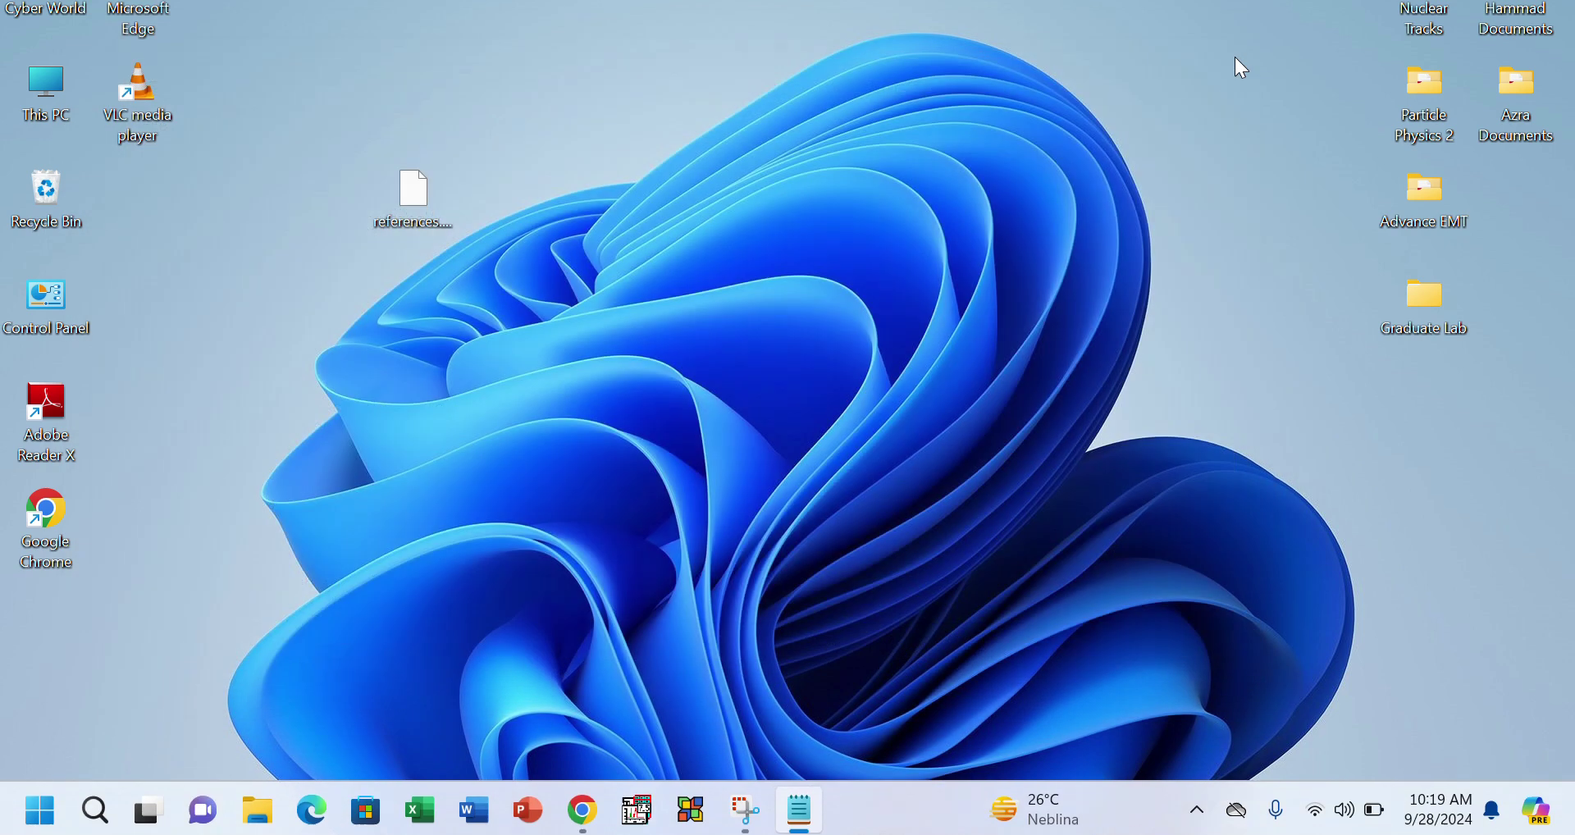
Step: Switch to the test1 project in Overleaf in Chrome and bring up the upload option for adding files
{"action": "mouse_move", "coordinate": [750, 824]}
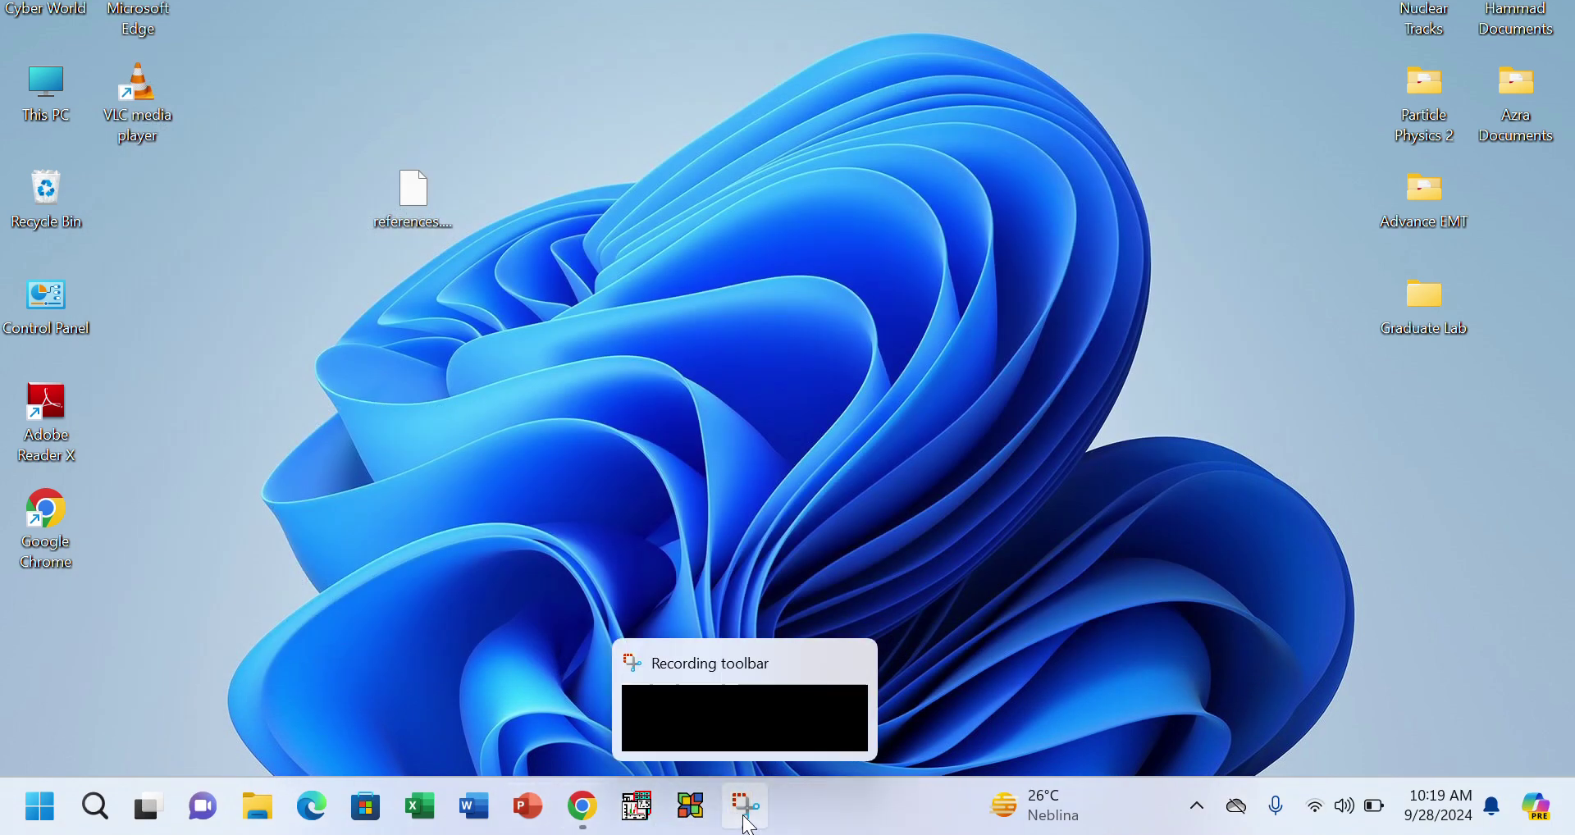
{"action": "left_click", "coordinate": [583, 812]}
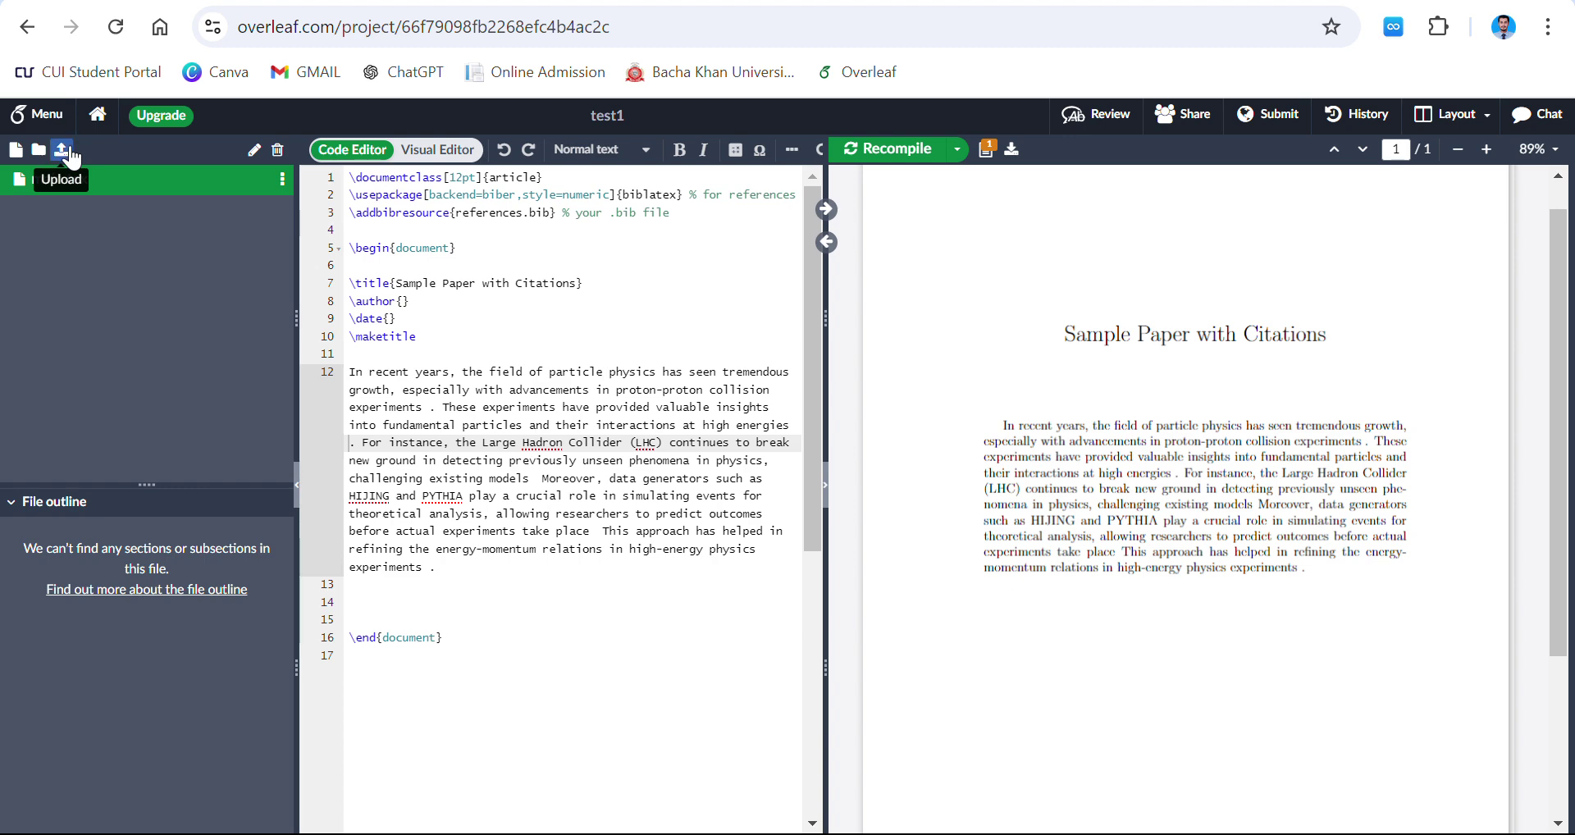
{"action": "left_click", "coordinate": [66, 149]}
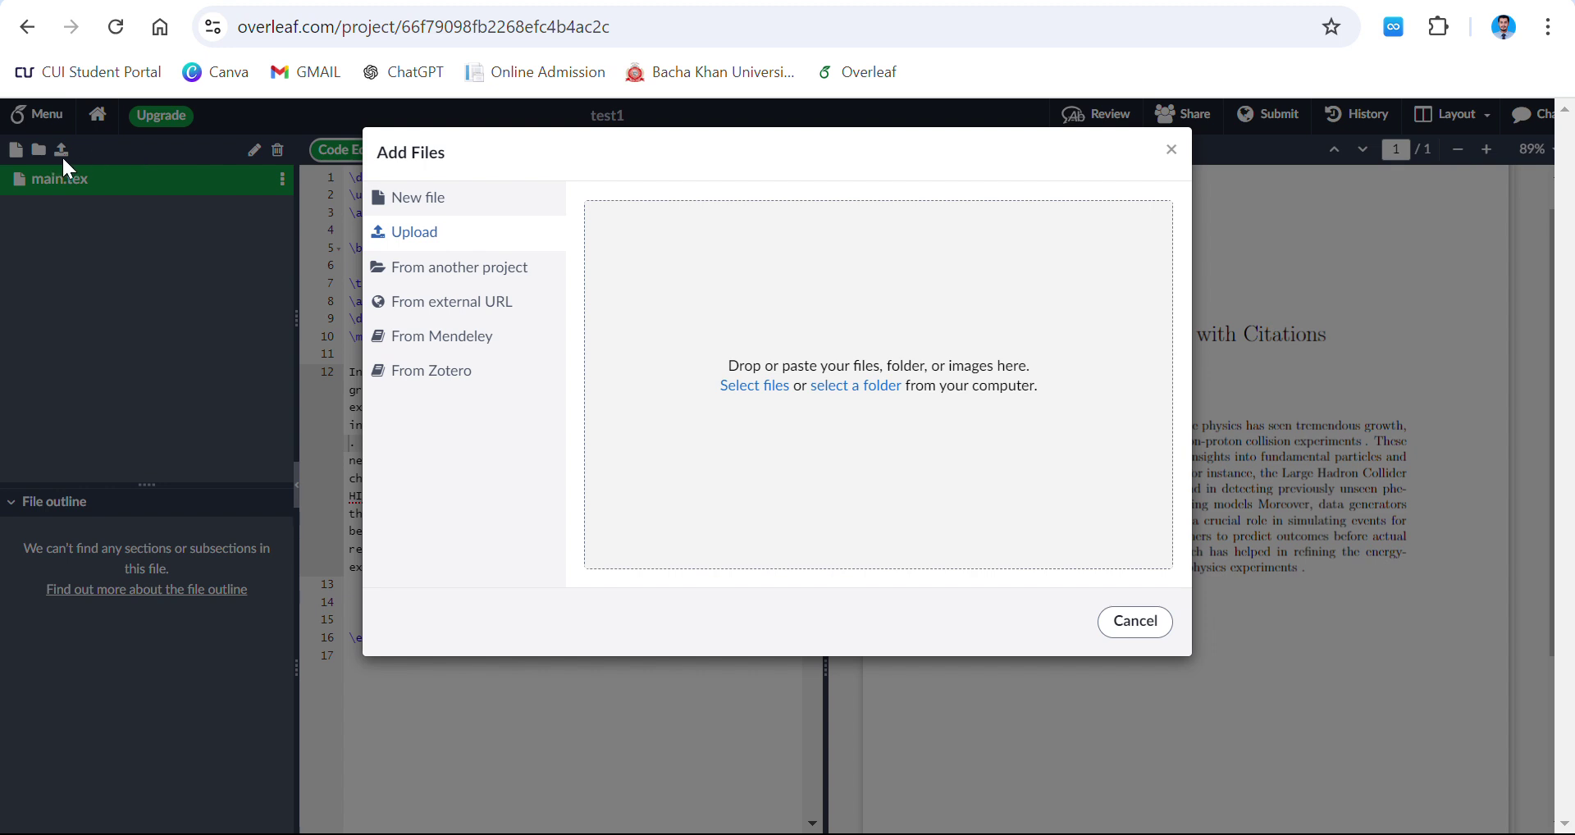
{"action": "left_click", "coordinate": [830, 389]}
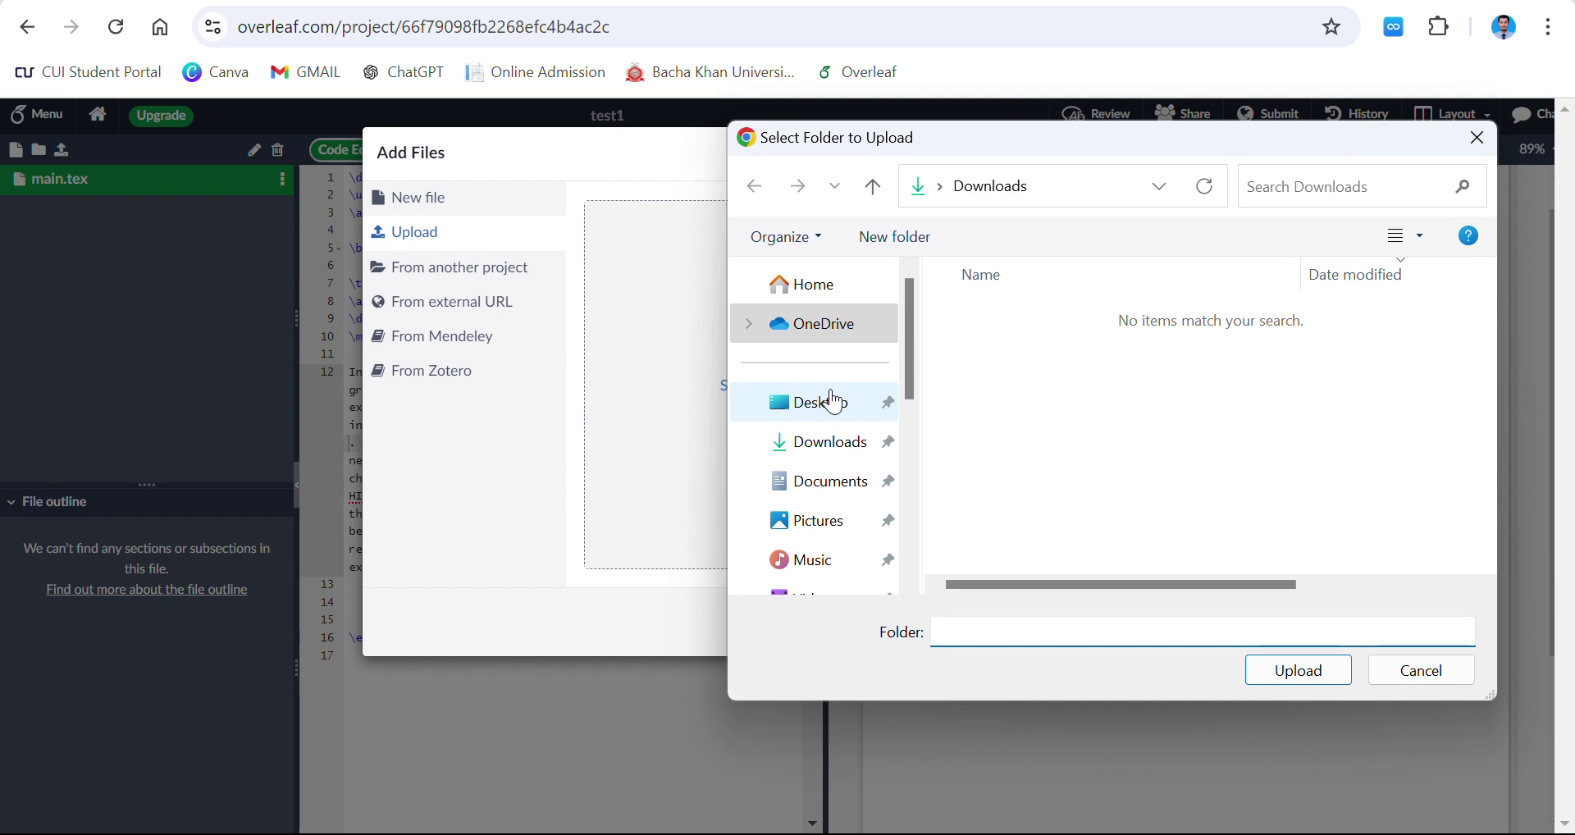
{"action": "left_click", "coordinate": [940, 187]}
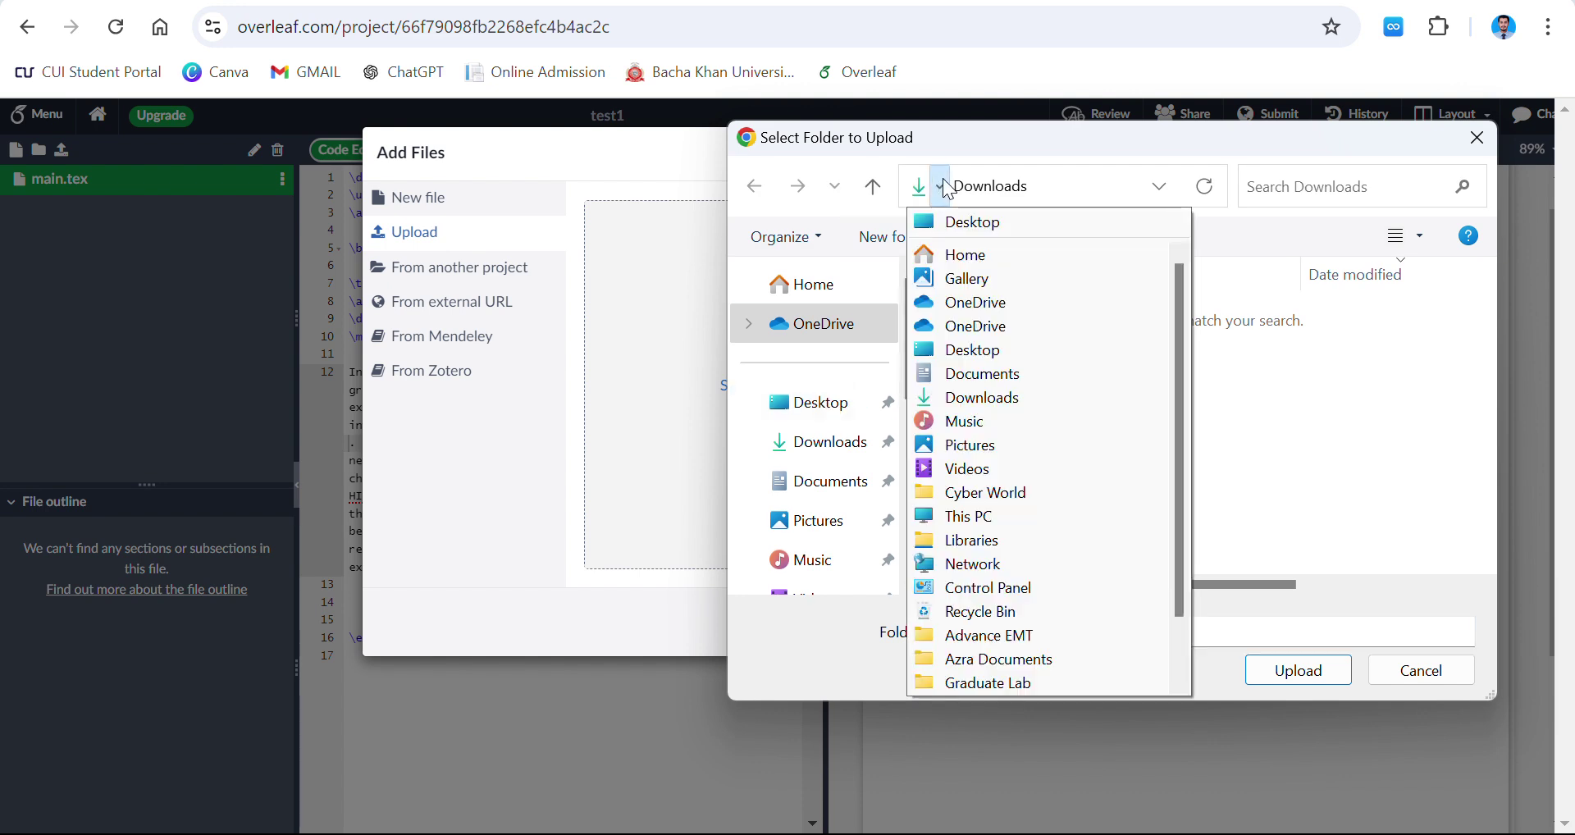
{"action": "left_click", "coordinate": [949, 221]}
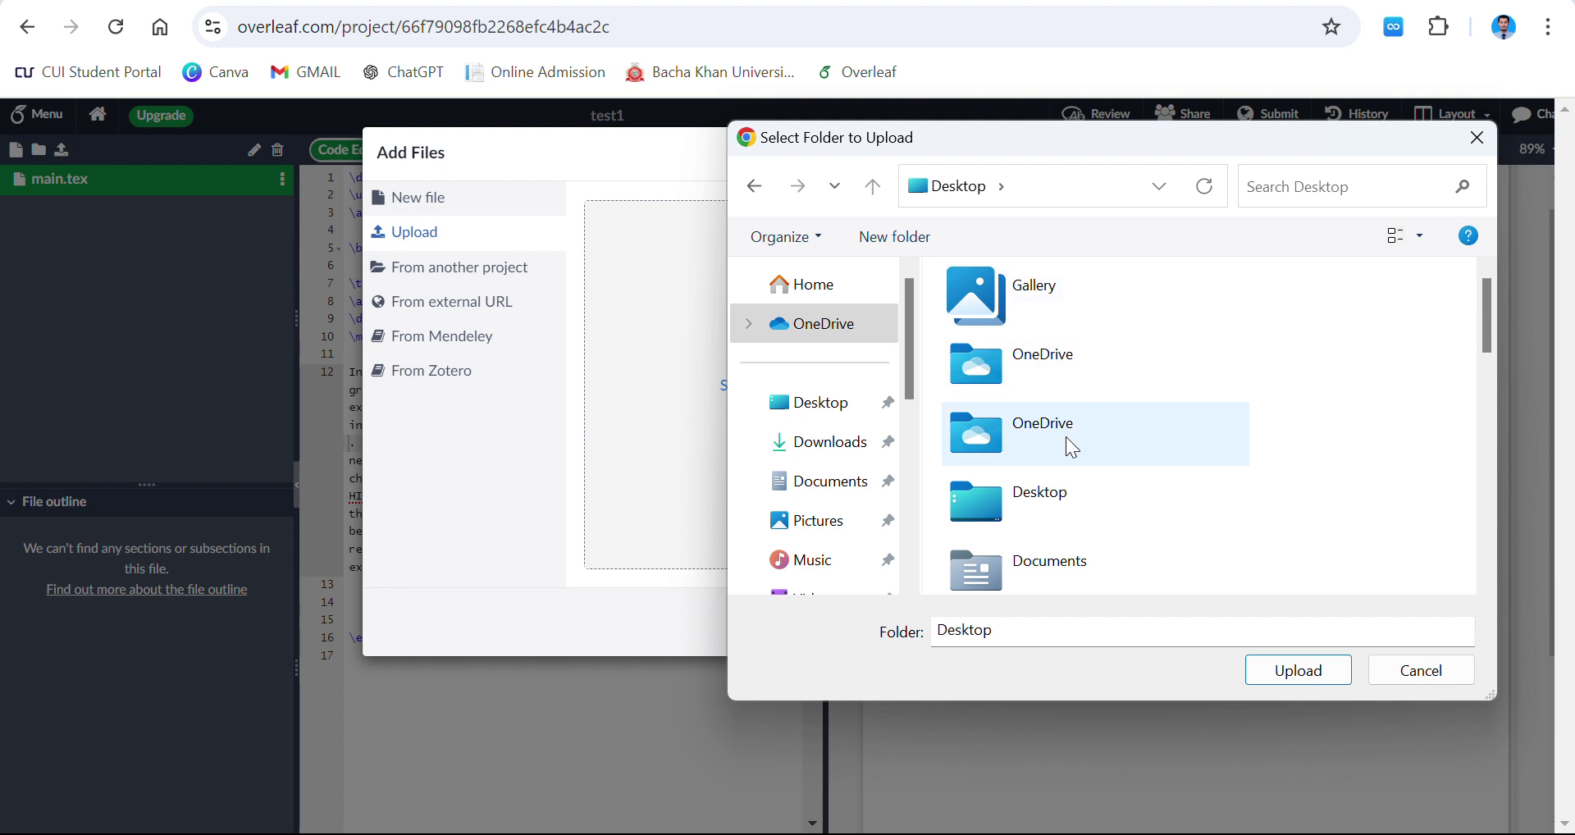
{"action": "scroll", "coordinate": [1066, 439], "scroll_direction": "down", "scroll_amount": 10}
{"action": "scroll", "coordinate": [1066, 437], "scroll_direction": "up", "scroll_amount": 2}
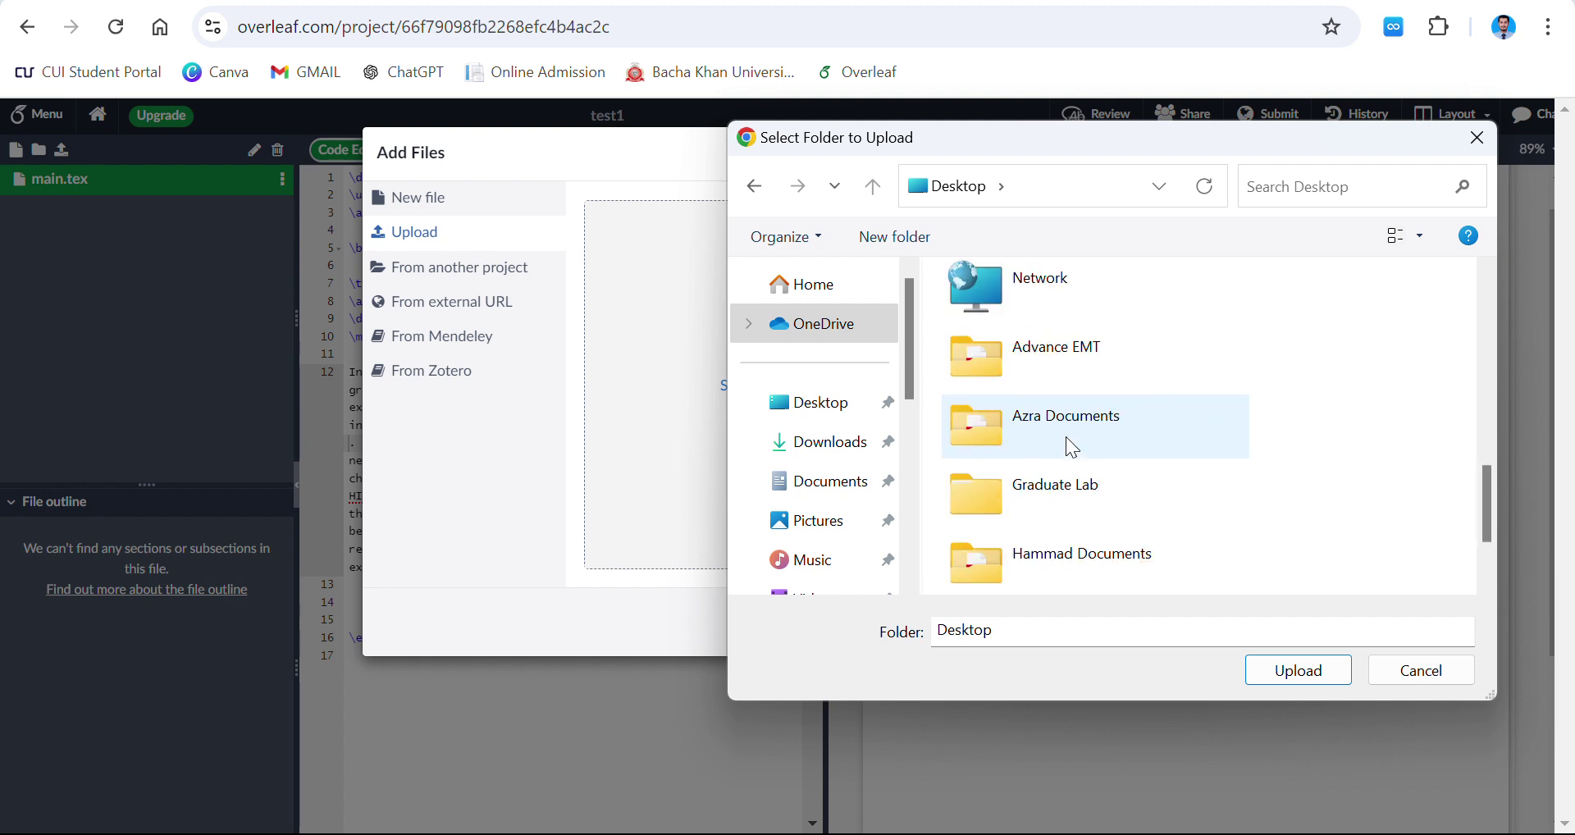
{"action": "scroll", "coordinate": [1065, 436], "scroll_direction": "up", "scroll_amount": 3}
{"action": "scroll", "coordinate": [1065, 437], "scroll_direction": "up", "scroll_amount": 2}
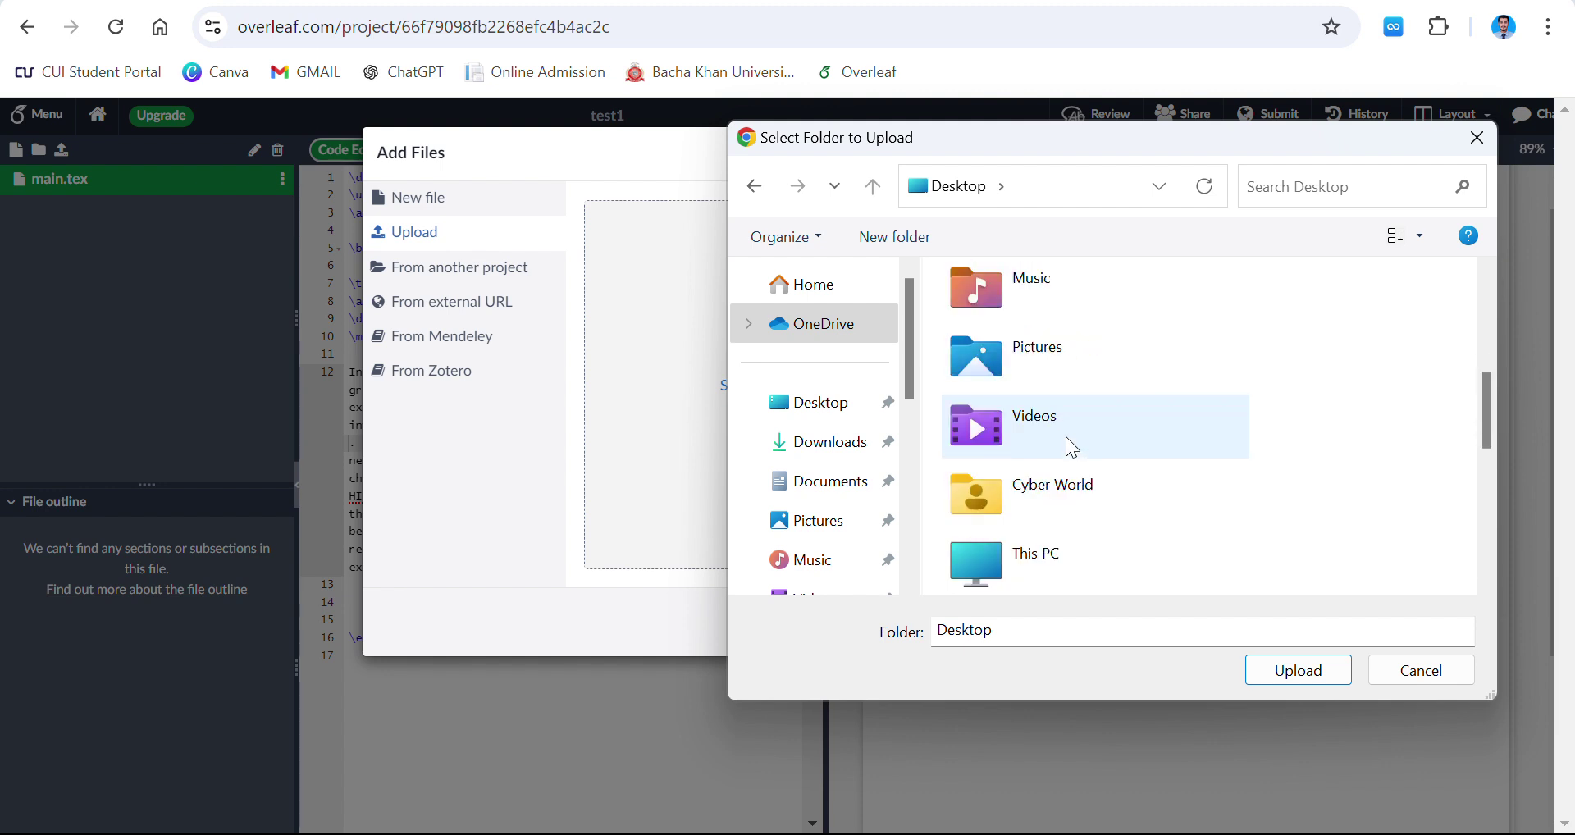
{"action": "scroll", "coordinate": [1066, 436], "scroll_direction": "up", "scroll_amount": 3}
{"action": "scroll", "coordinate": [1066, 437], "scroll_direction": "up", "scroll_amount": 2}
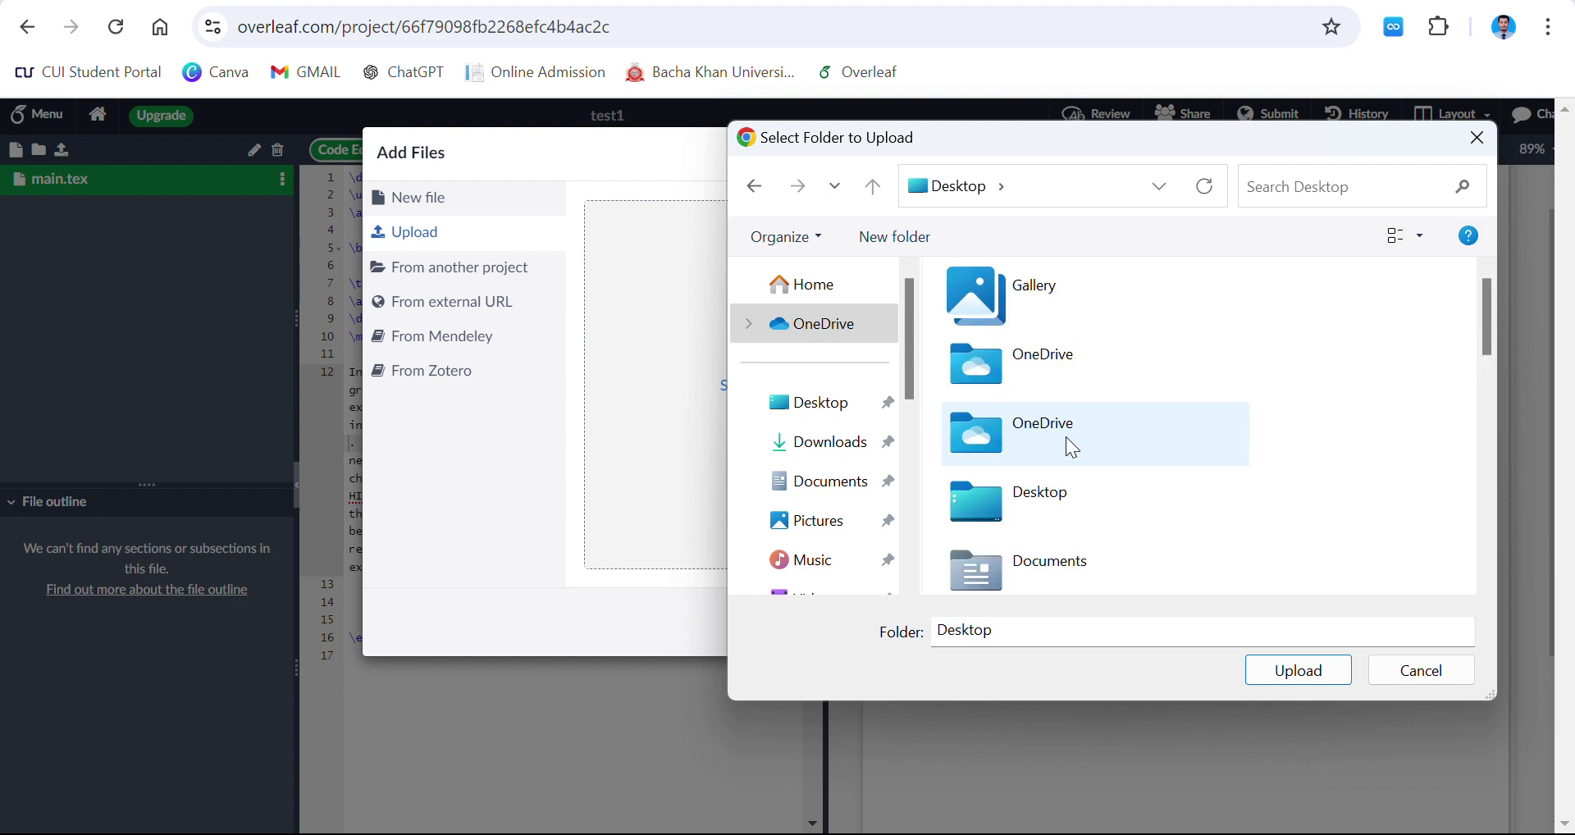
{"action": "scroll", "coordinate": [1065, 436], "scroll_direction": "down", "scroll_amount": 7}
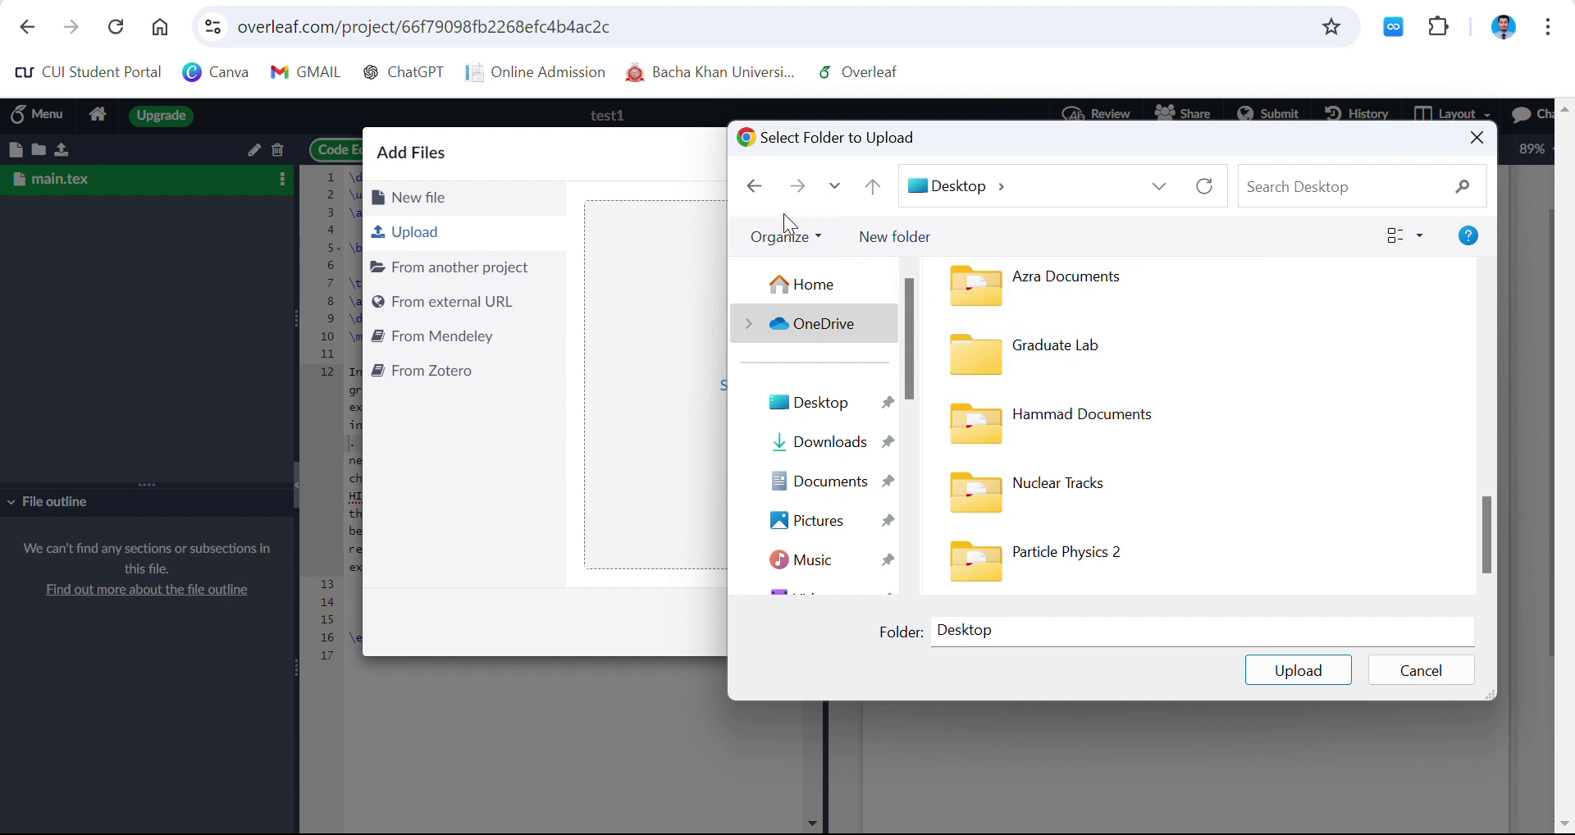
{"action": "left_click", "coordinate": [1476, 137]}
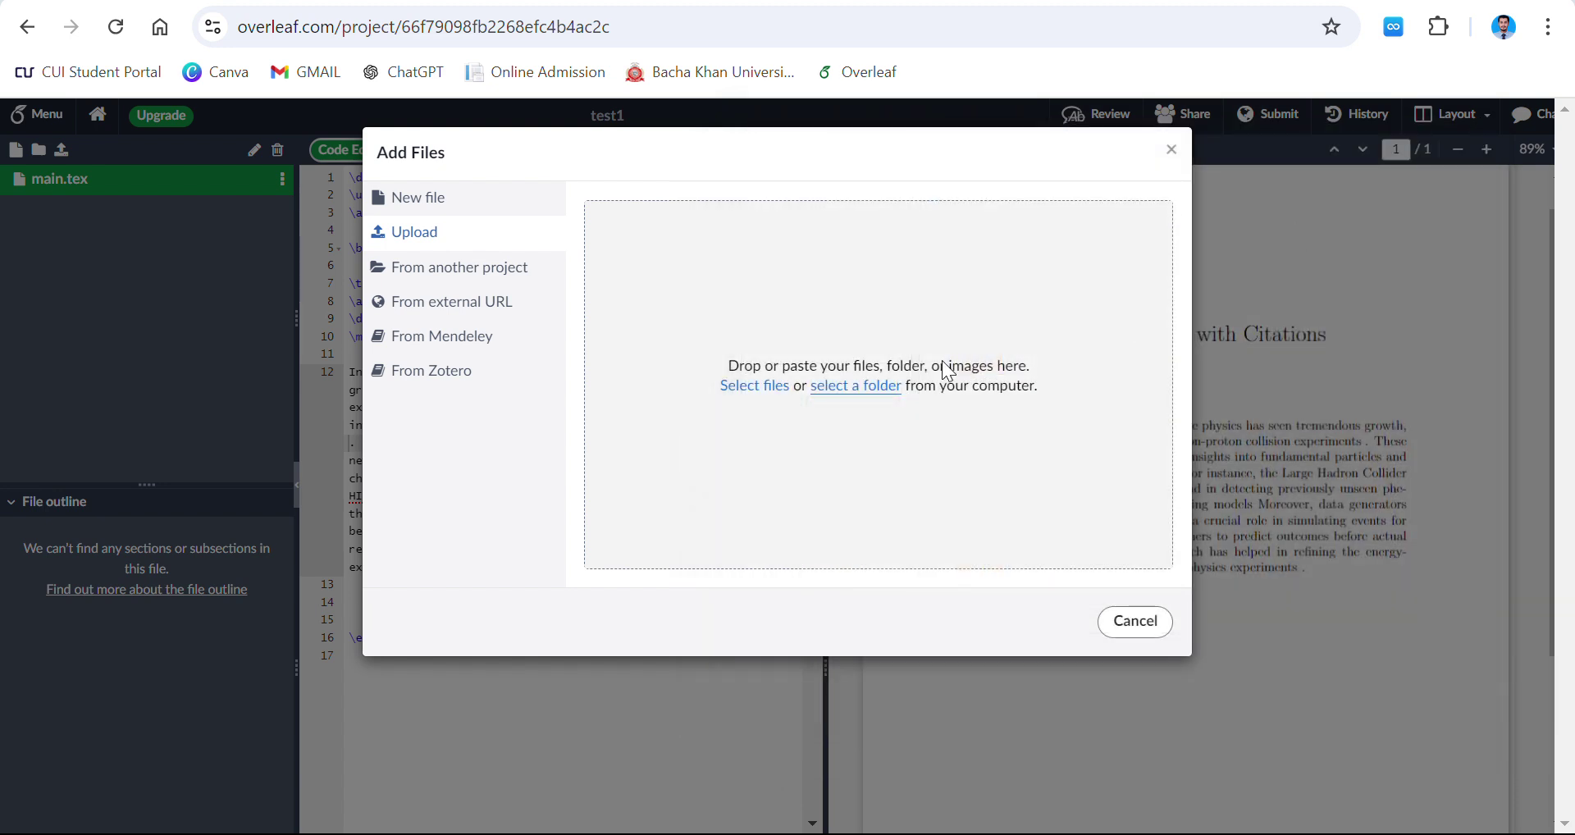
Step: Upload references.bib from the Desktop folder to the project
{"action": "left_click", "coordinate": [734, 392]}
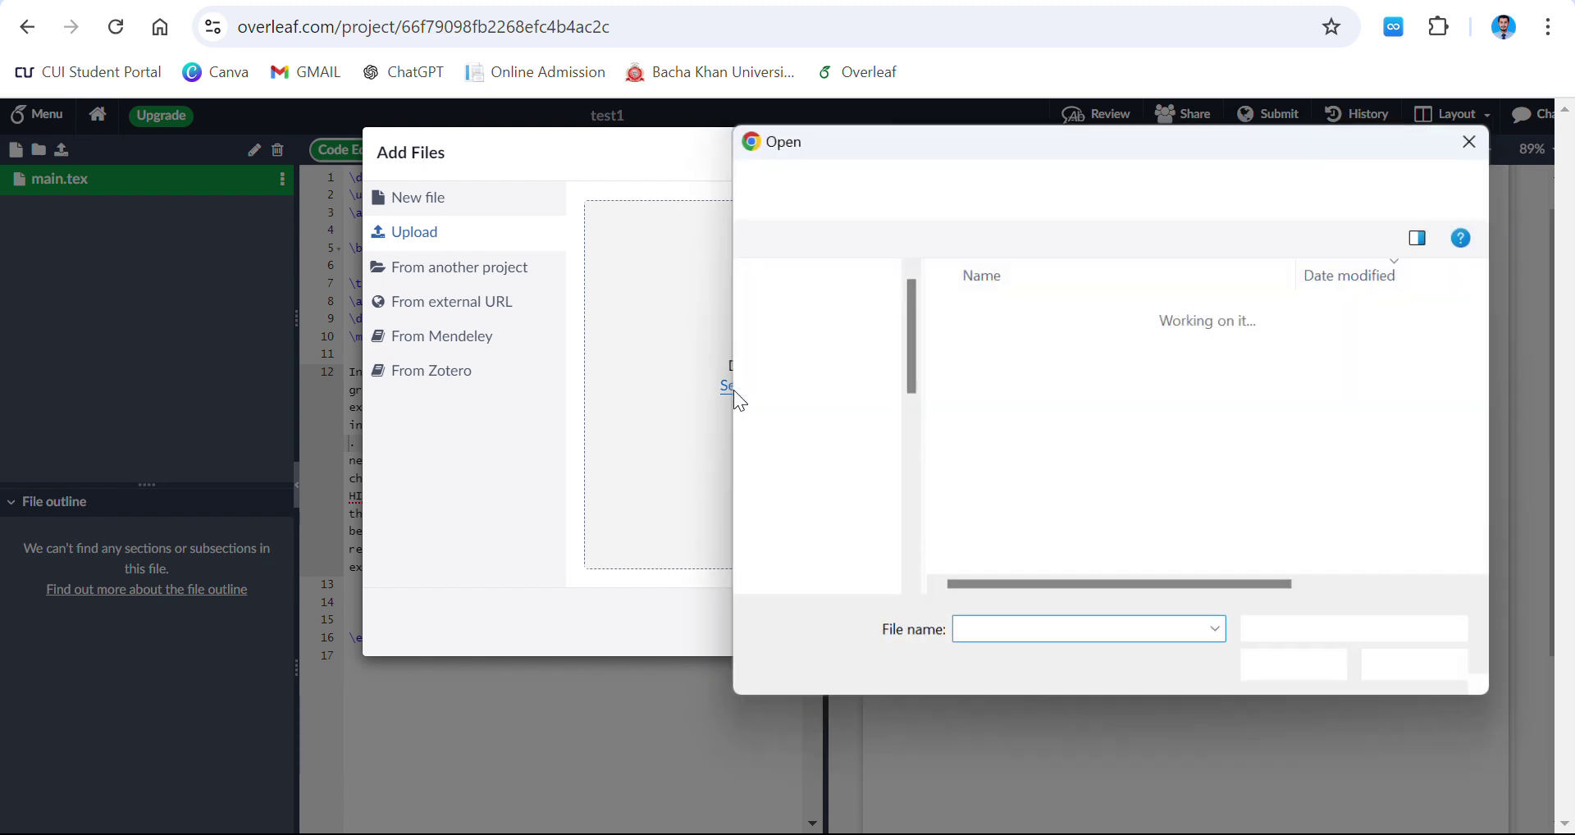
{"action": "left_click", "coordinate": [941, 190]}
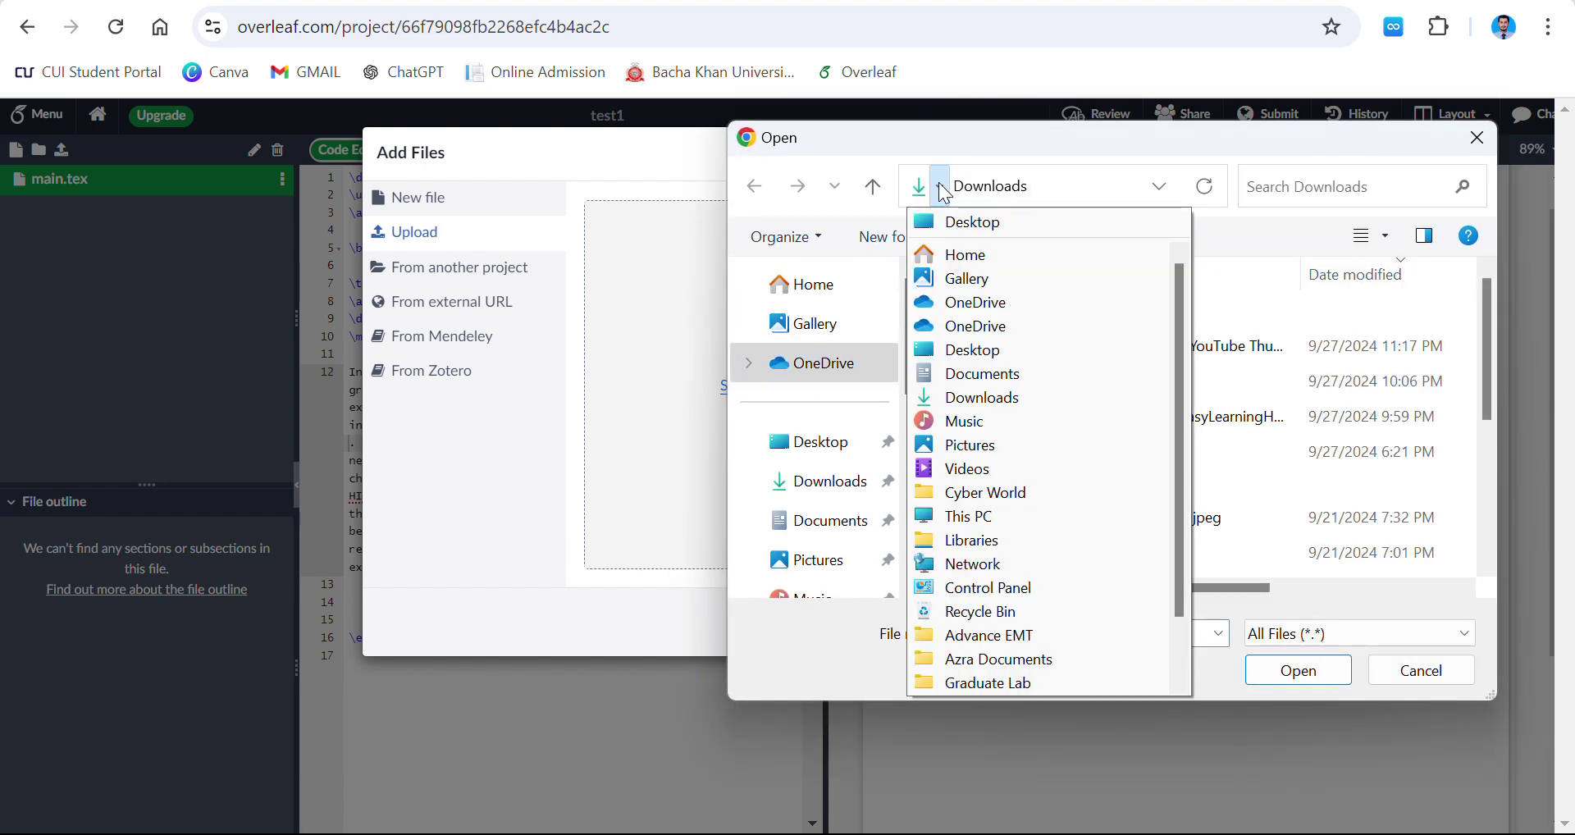
{"action": "left_click", "coordinate": [957, 216]}
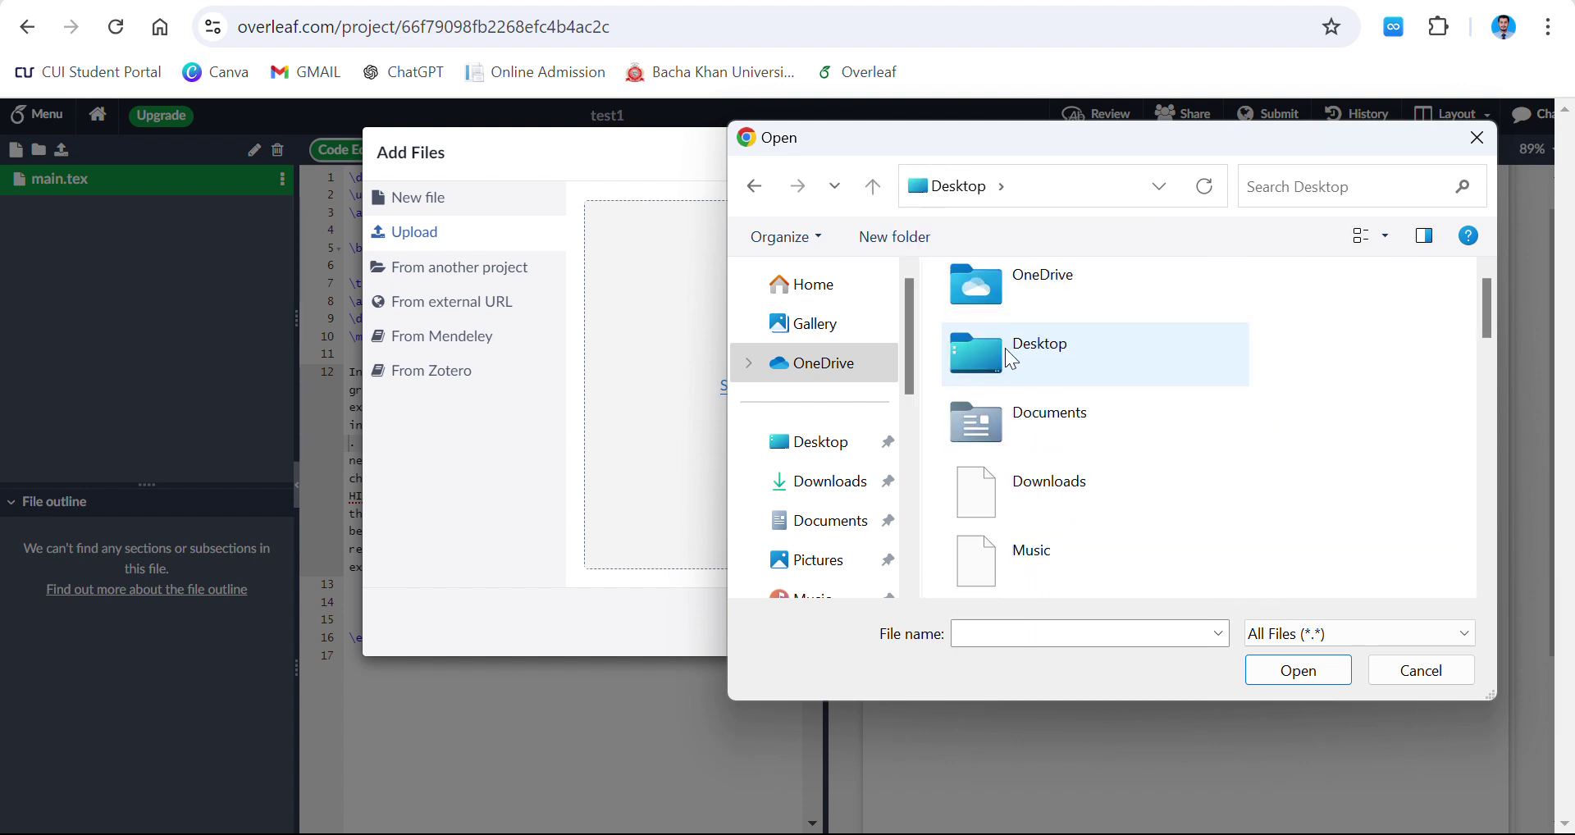
{"action": "scroll", "coordinate": [1011, 358], "scroll_direction": "down", "scroll_amount": 10}
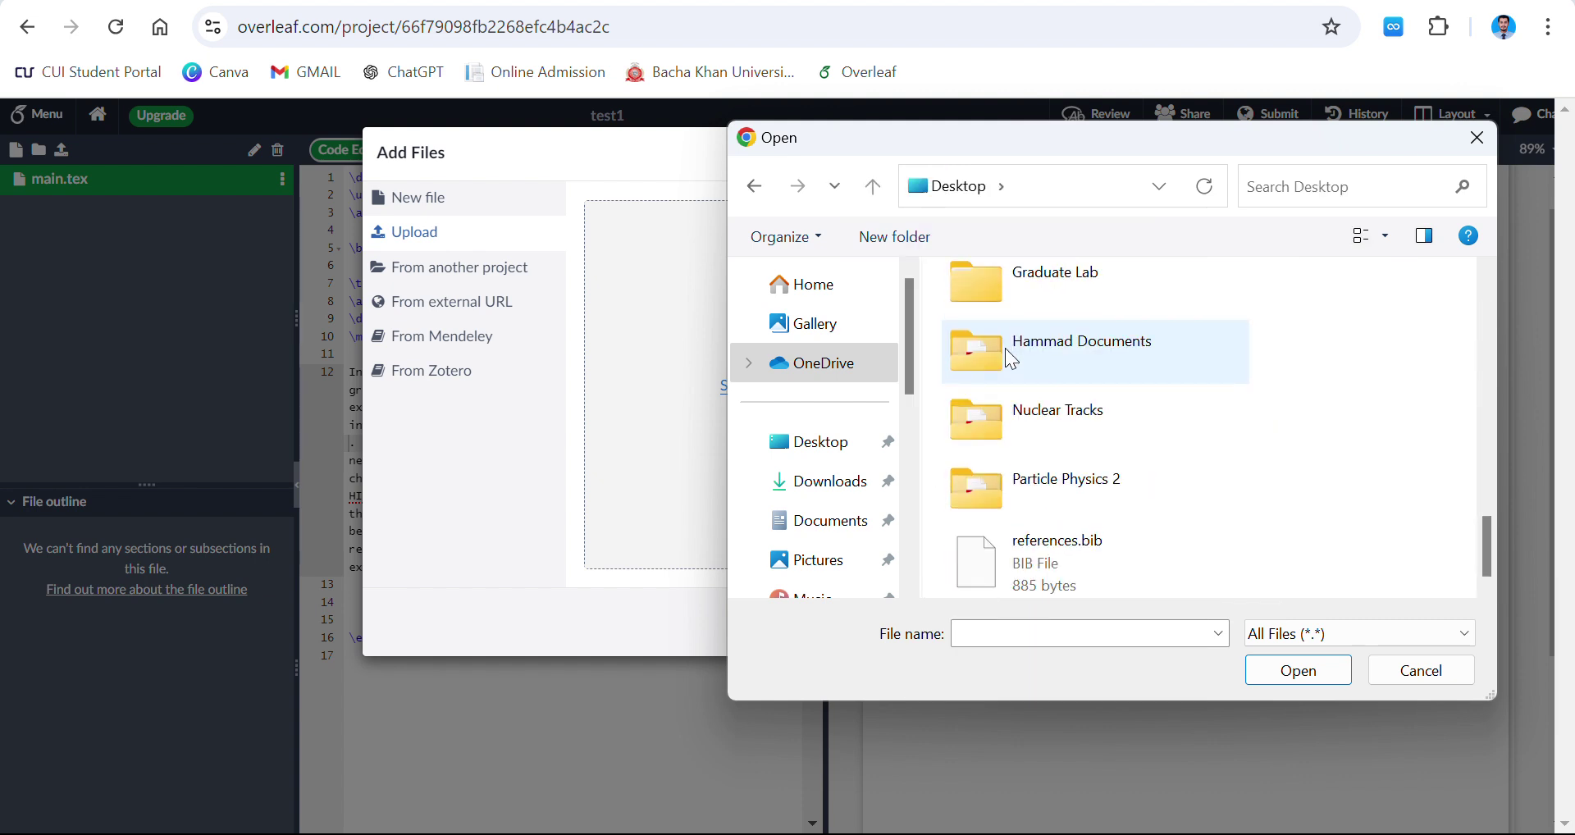
{"action": "double_click", "coordinate": [1088, 578]}
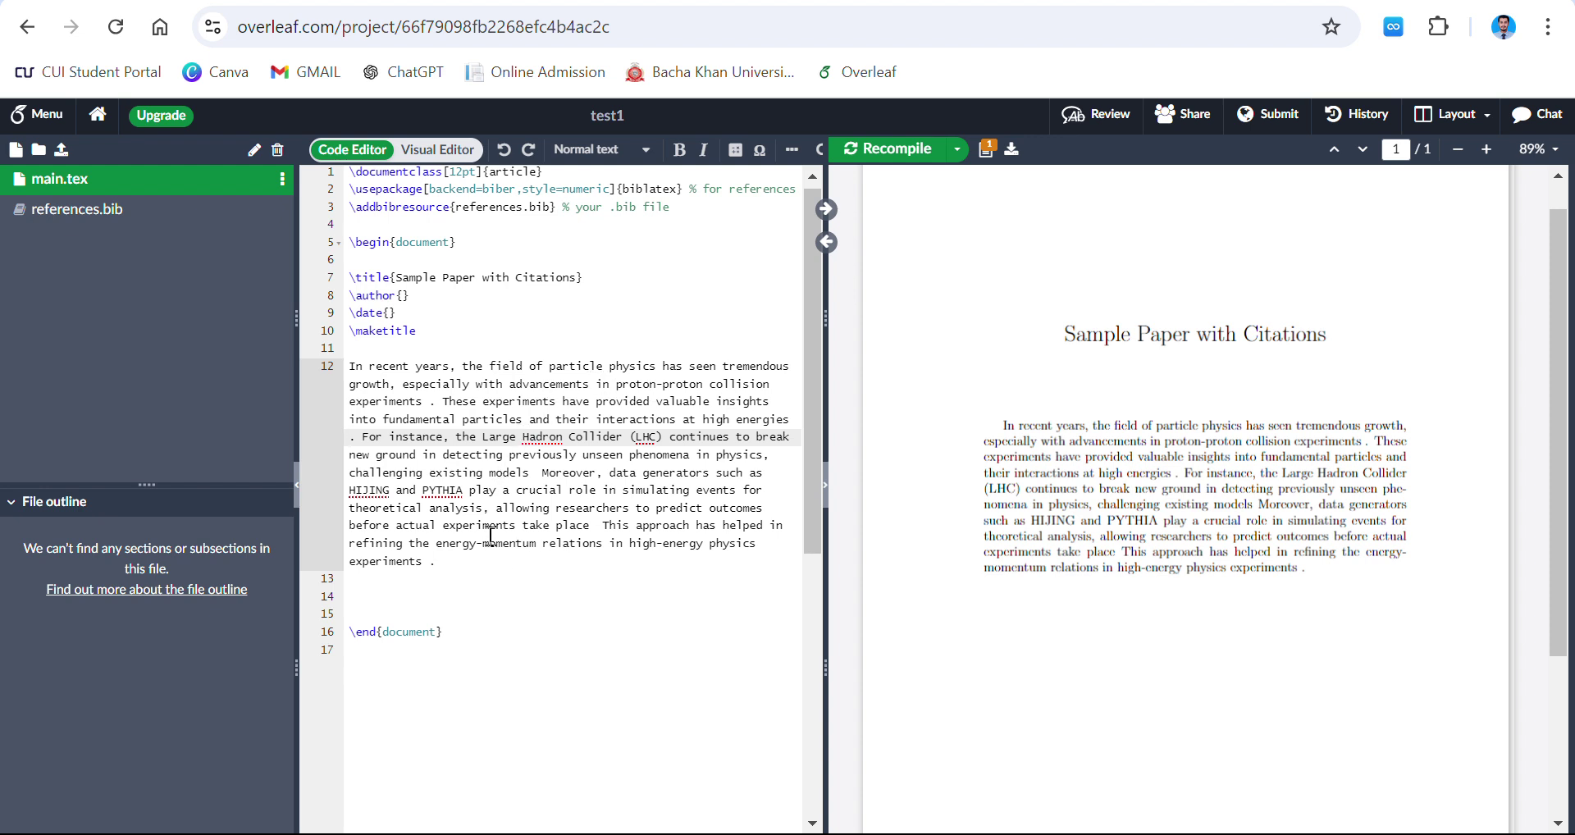
Step: Insert an empty \cite{} command in main.tex after "proton-proton collision experiments" in the first sentence
{"action": "left_click", "coordinate": [423, 402]}
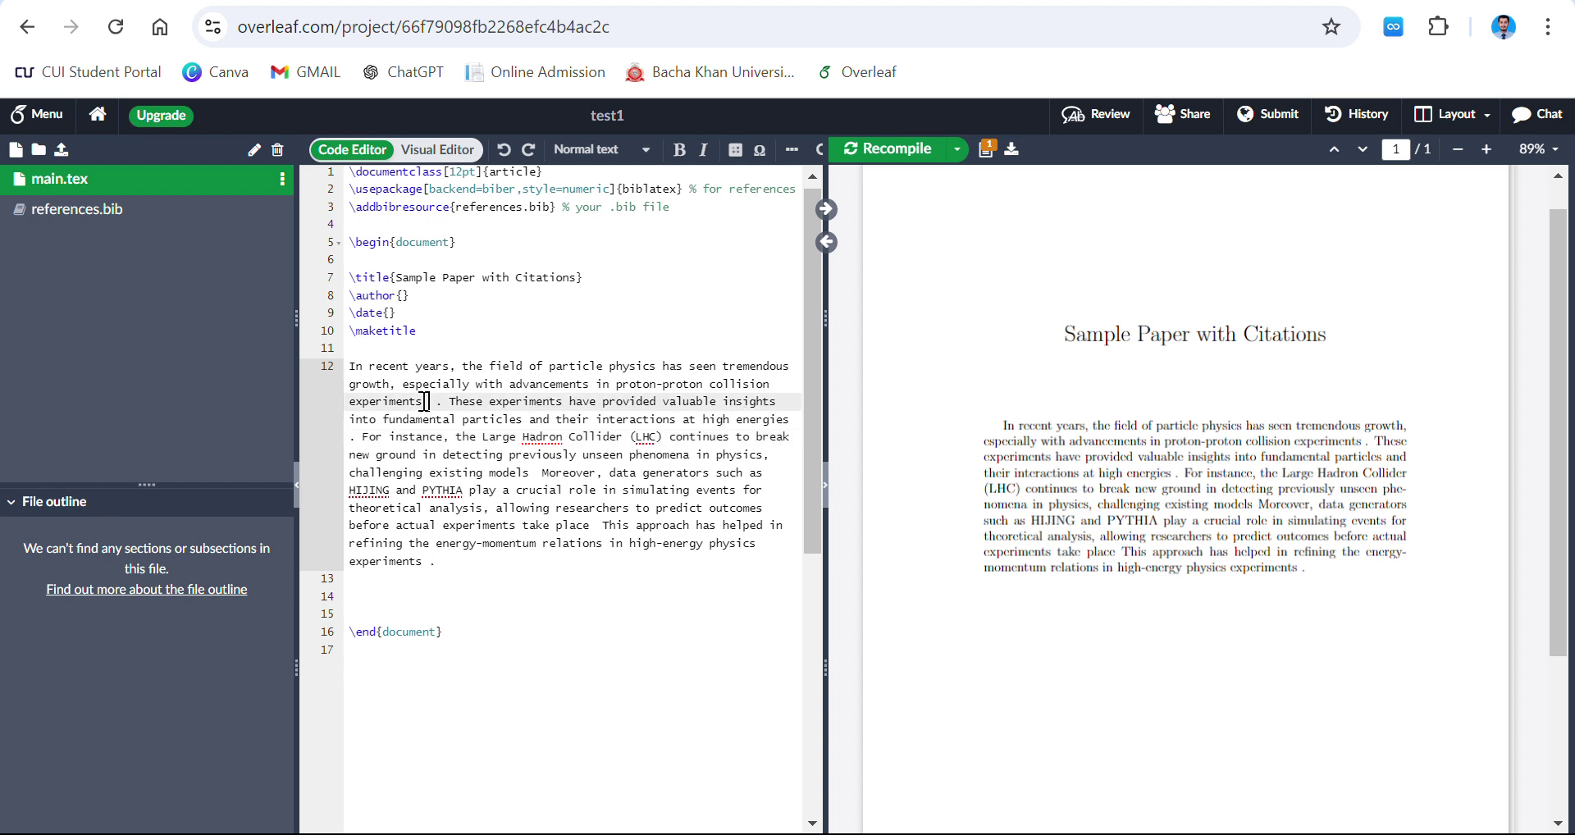
{"action": "type", "text": "\\"}
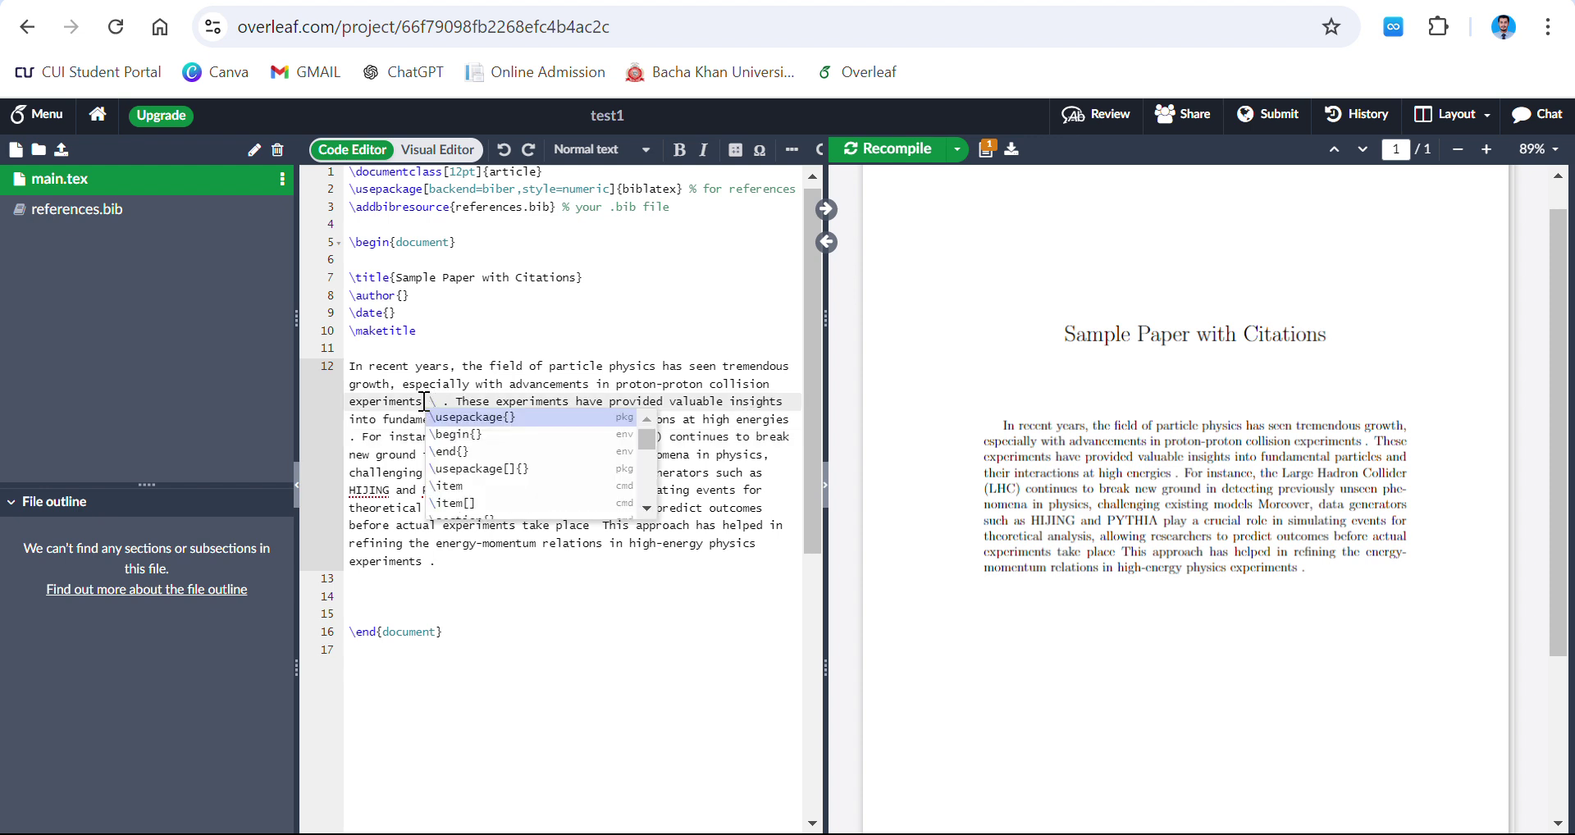
{"action": "type", "text": "ci"}
{"action": "key", "text": "Return"}
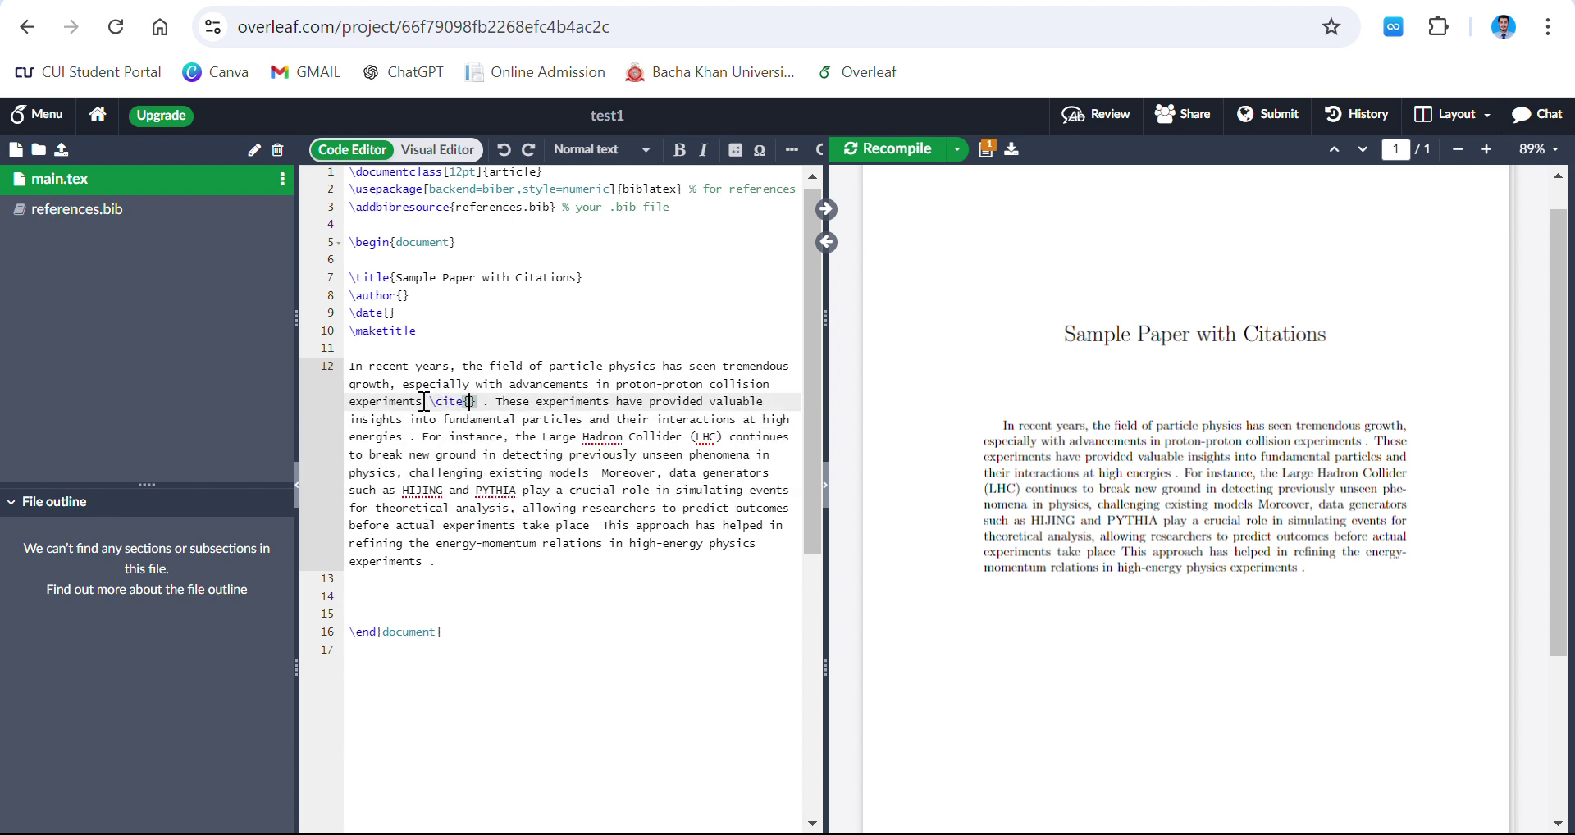
Step: Add the \printbibliography command on line 14, between the paragraph and \end{document}
{"action": "left_click", "coordinate": [397, 589]}
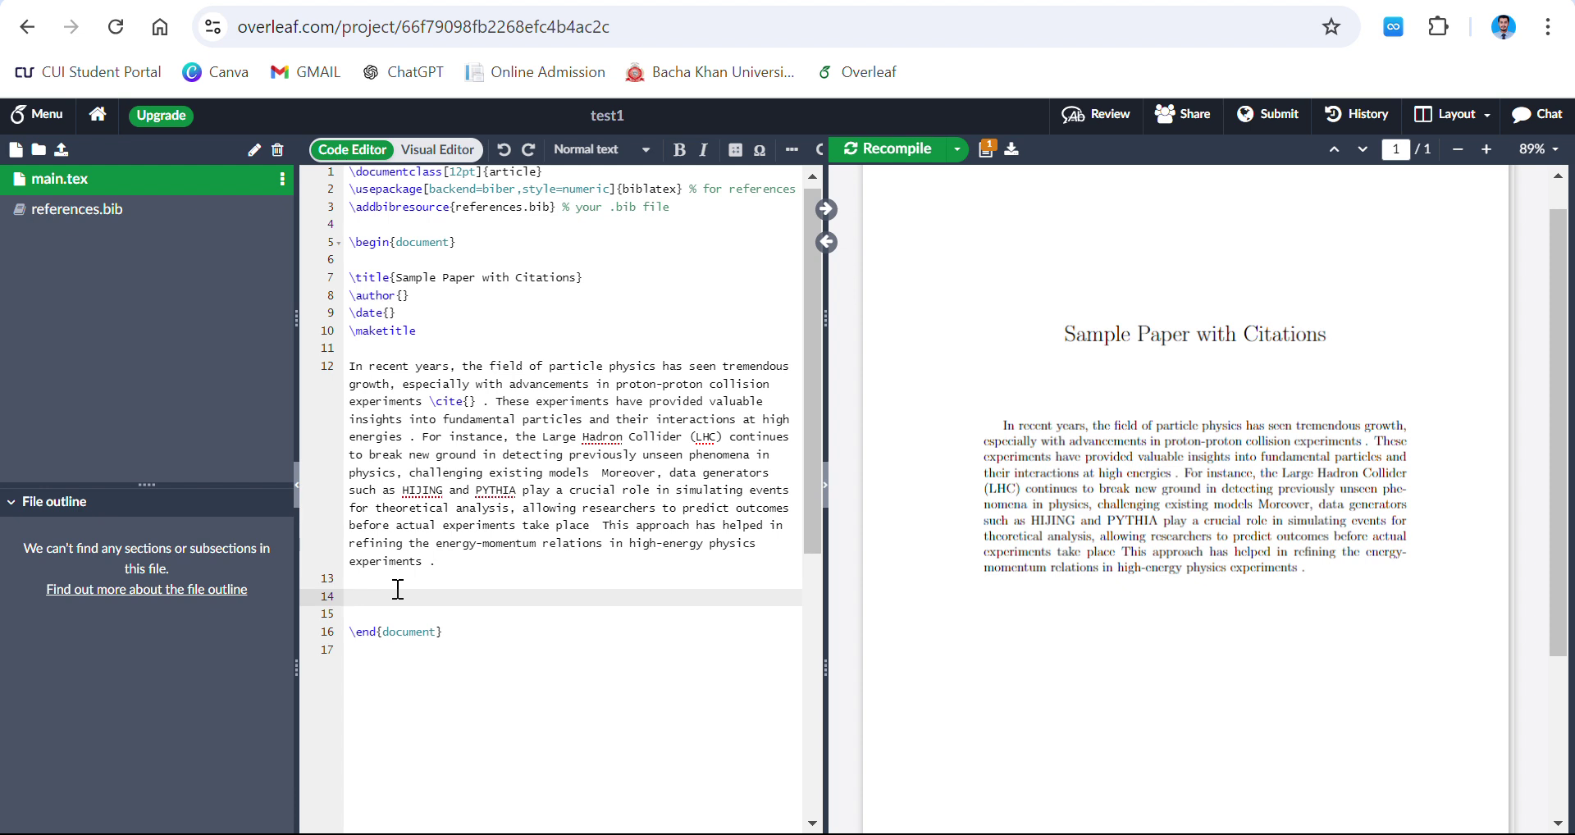
{"action": "type", "text": "\\pri"}
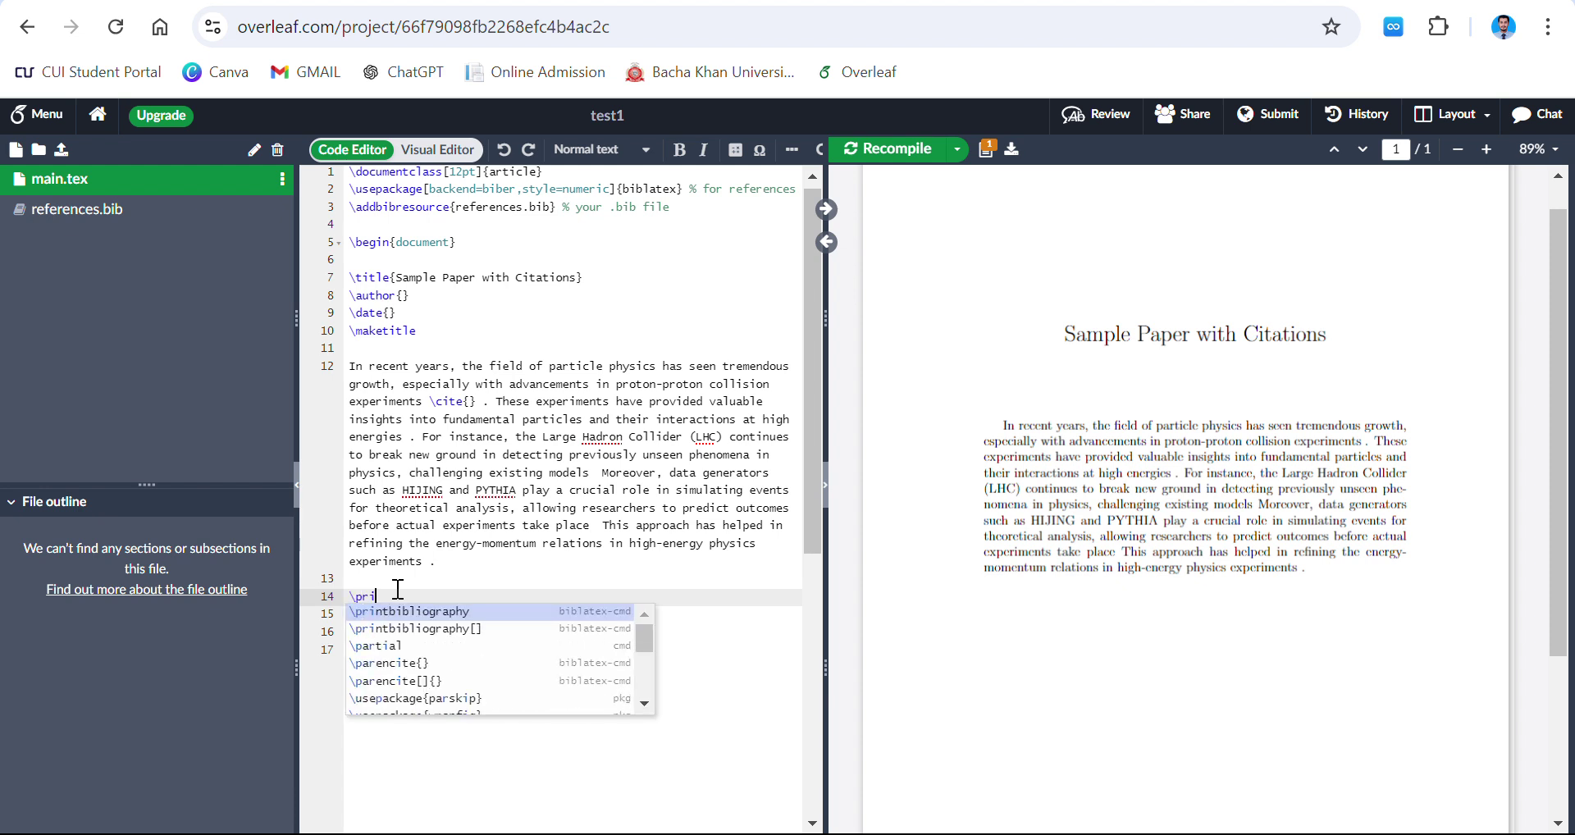
{"action": "key", "text": "Return"}
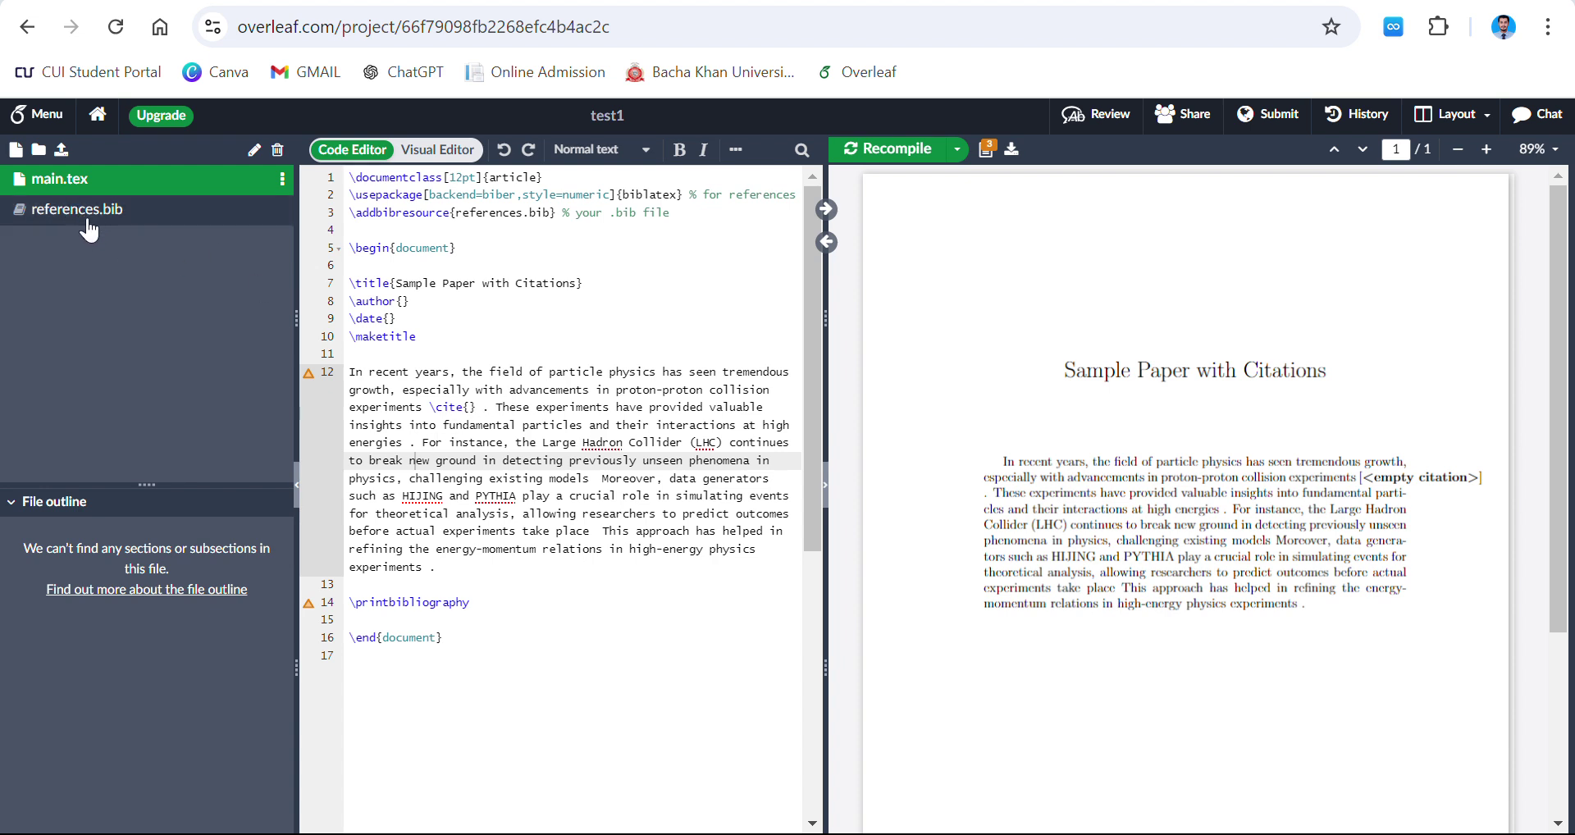
Step: Fill the empty \cite{} after "collision experiments" with the key ref1 and recompile the document
{"action": "left_click", "coordinate": [413, 358]}
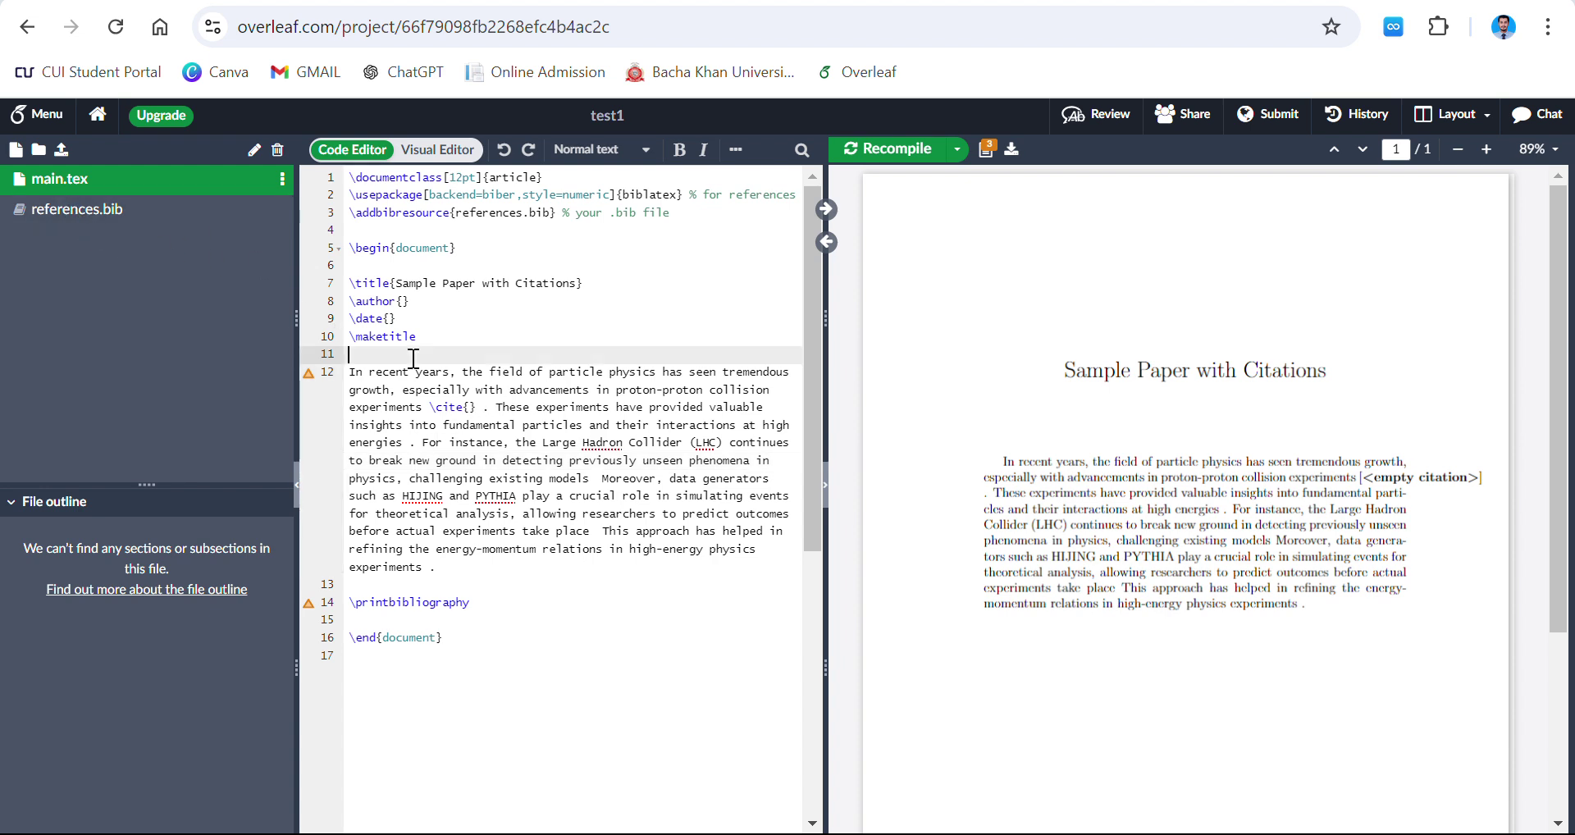
{"action": "left_click", "coordinate": [468, 408]}
{"action": "key", "text": "ctrl+space"}
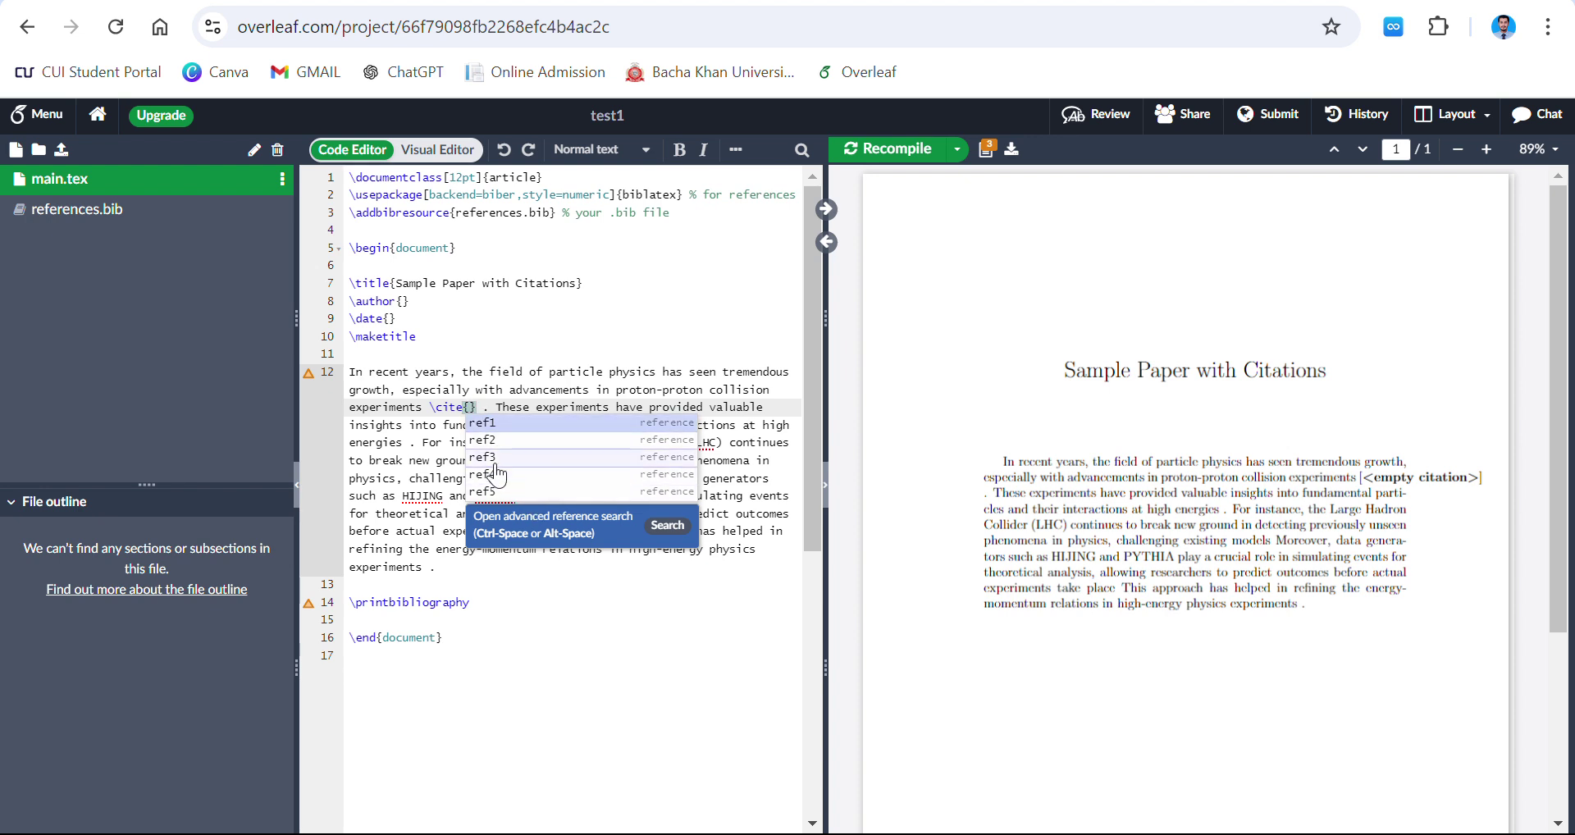
{"action": "left_click", "coordinate": [496, 425]}
{"action": "left_click", "coordinate": [899, 148]}
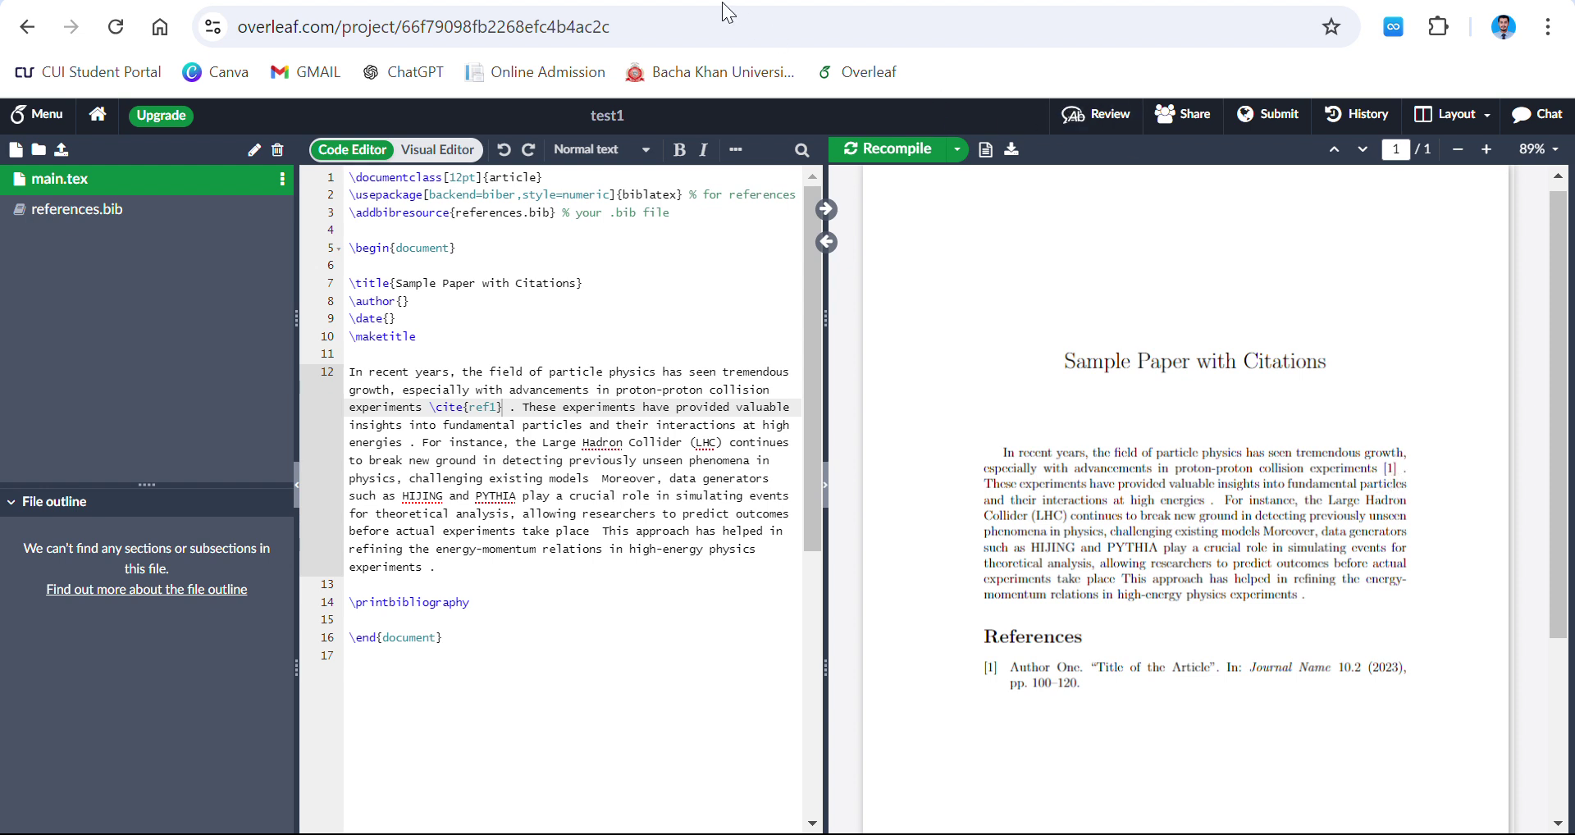
Step: Insert \cite{ref2} after "For instance," in the paragraph, choosing the key from the suggested references
{"action": "left_click", "coordinate": [564, 457]}
{"action": "left_click", "coordinate": [506, 444]}
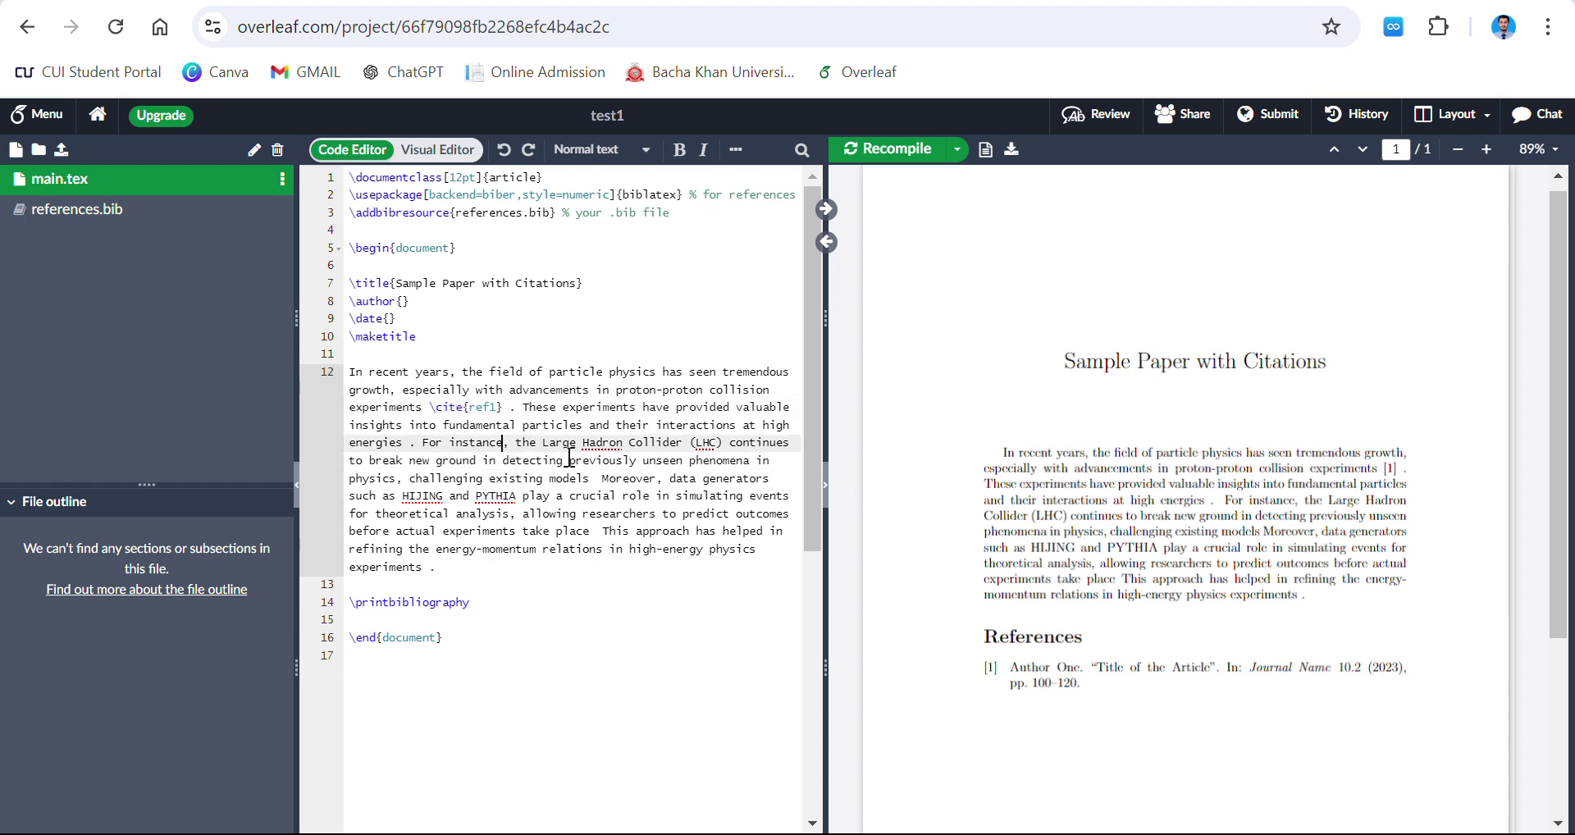
{"action": "type", "text": "\\"}
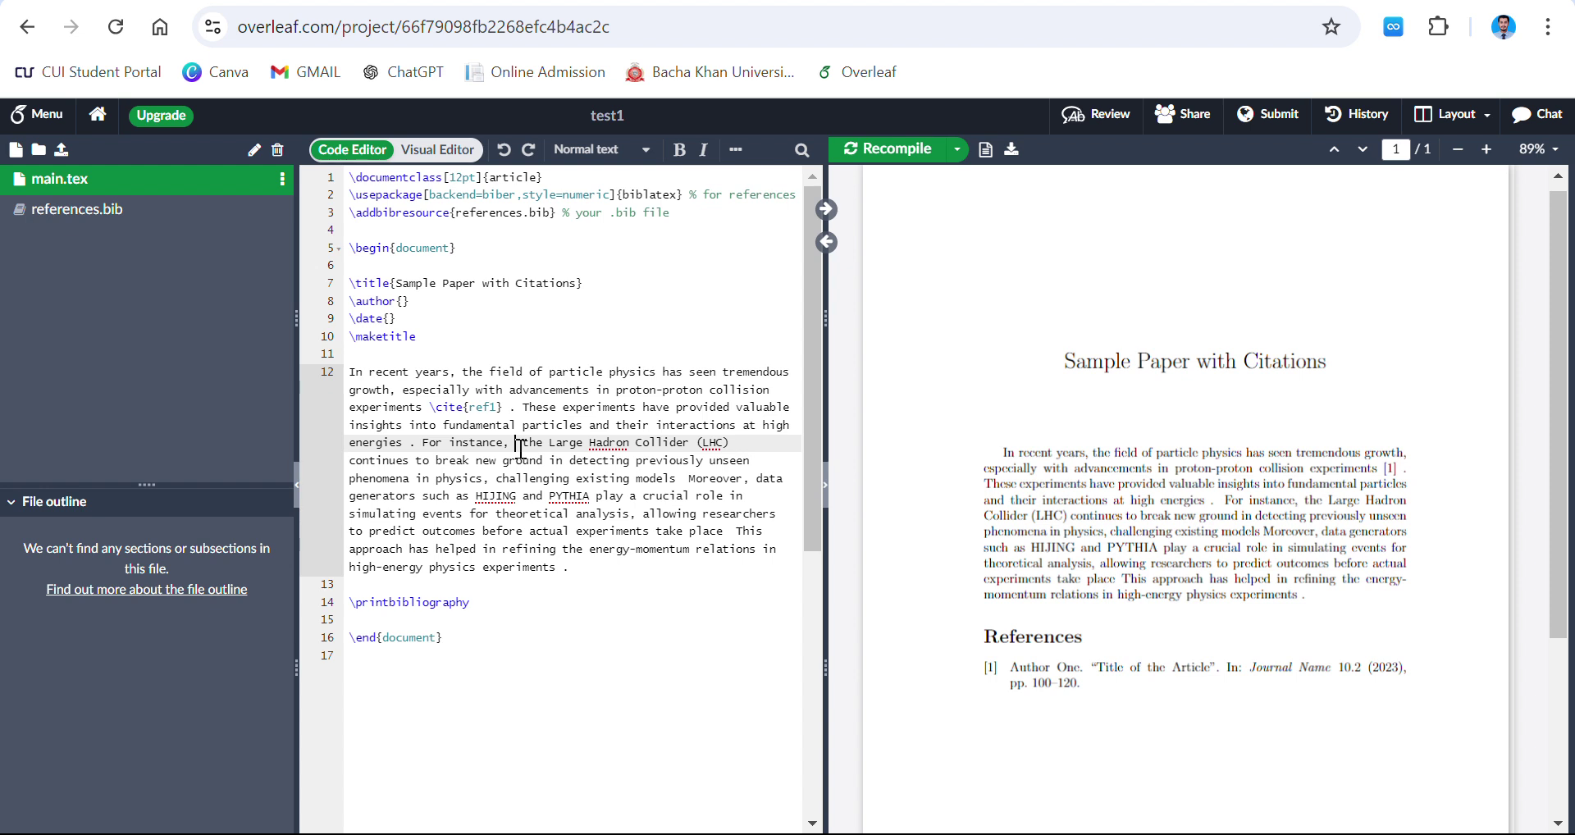
{"action": "type", "text": "cite"}
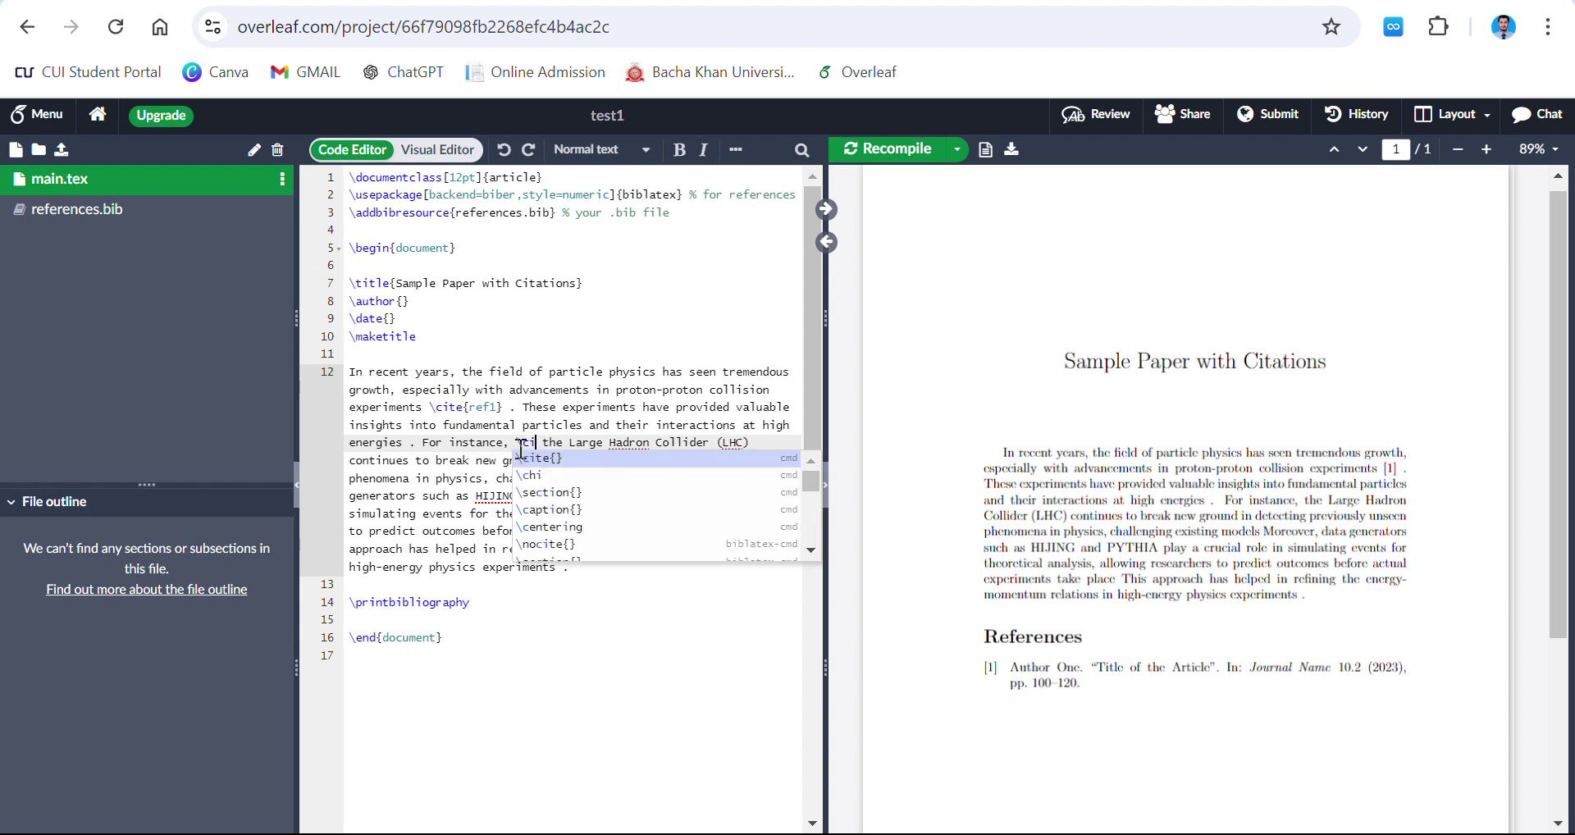
{"action": "key", "text": "Return"}
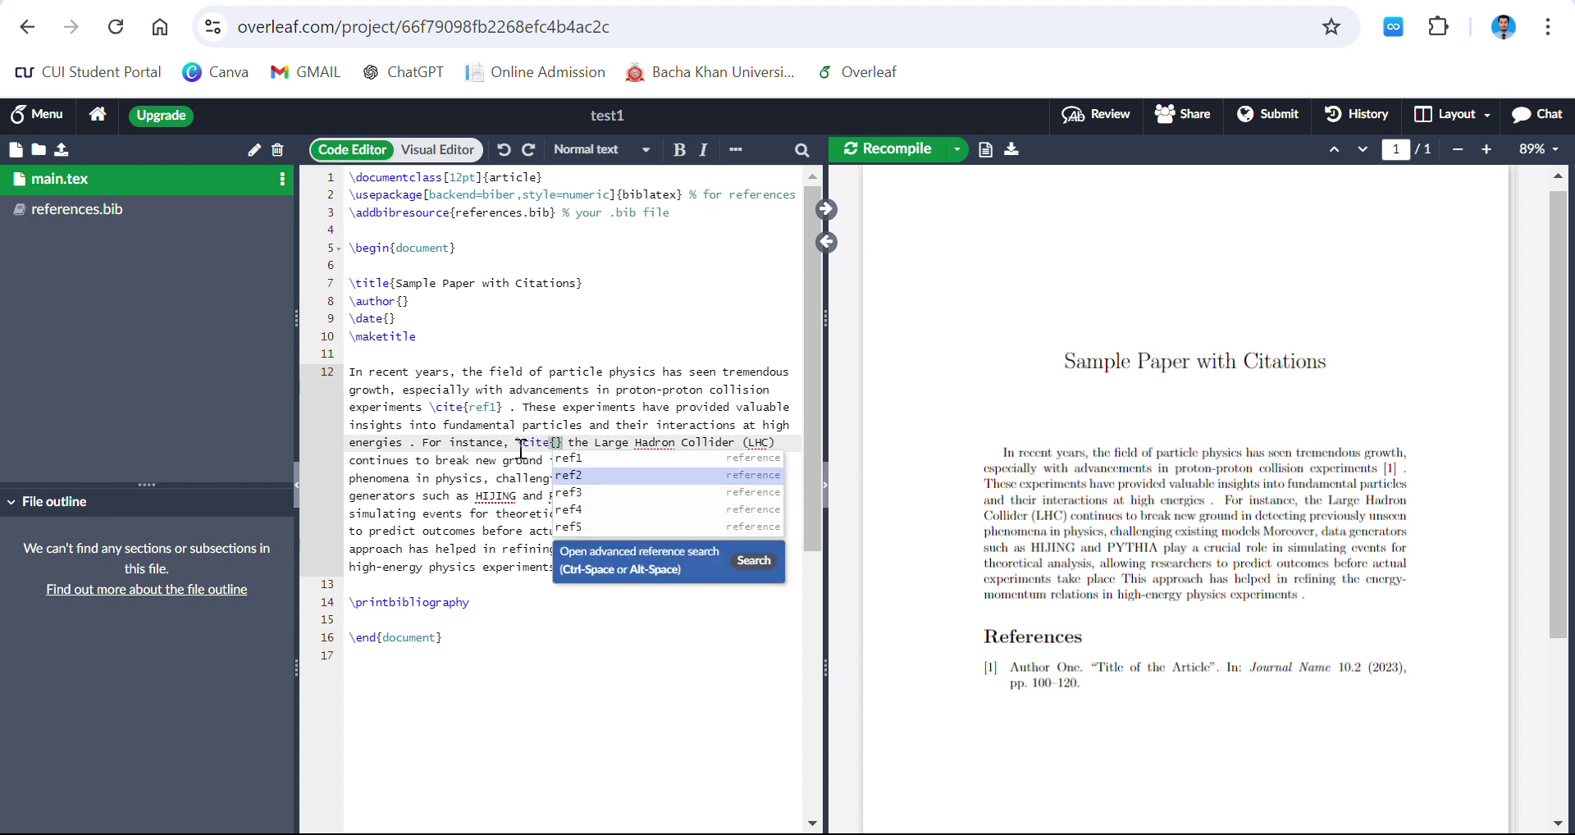
{"action": "key", "text": "Down"}
{"action": "key", "text": "Down"}
{"action": "key", "text": "Down"}
{"action": "key", "text": "Down"}
{"action": "key", "text": "Down"}
{"action": "key", "text": "Down"}
{"action": "key", "text": "Down"}
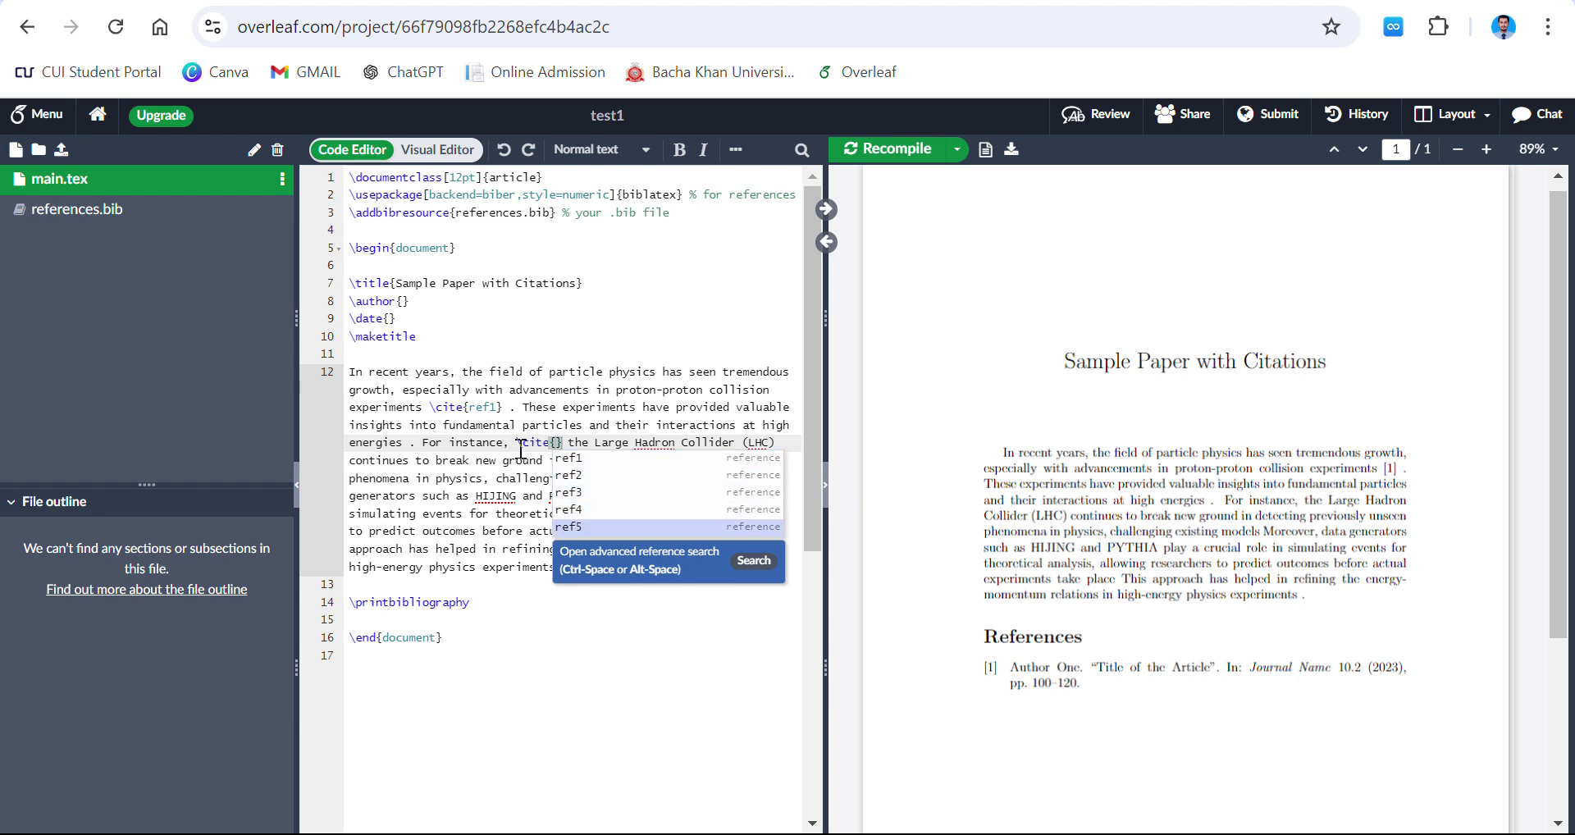
{"action": "key", "text": "Down"}
{"action": "key", "text": "Down"}
{"action": "key", "text": "Down"}
{"action": "key", "text": "Down"}
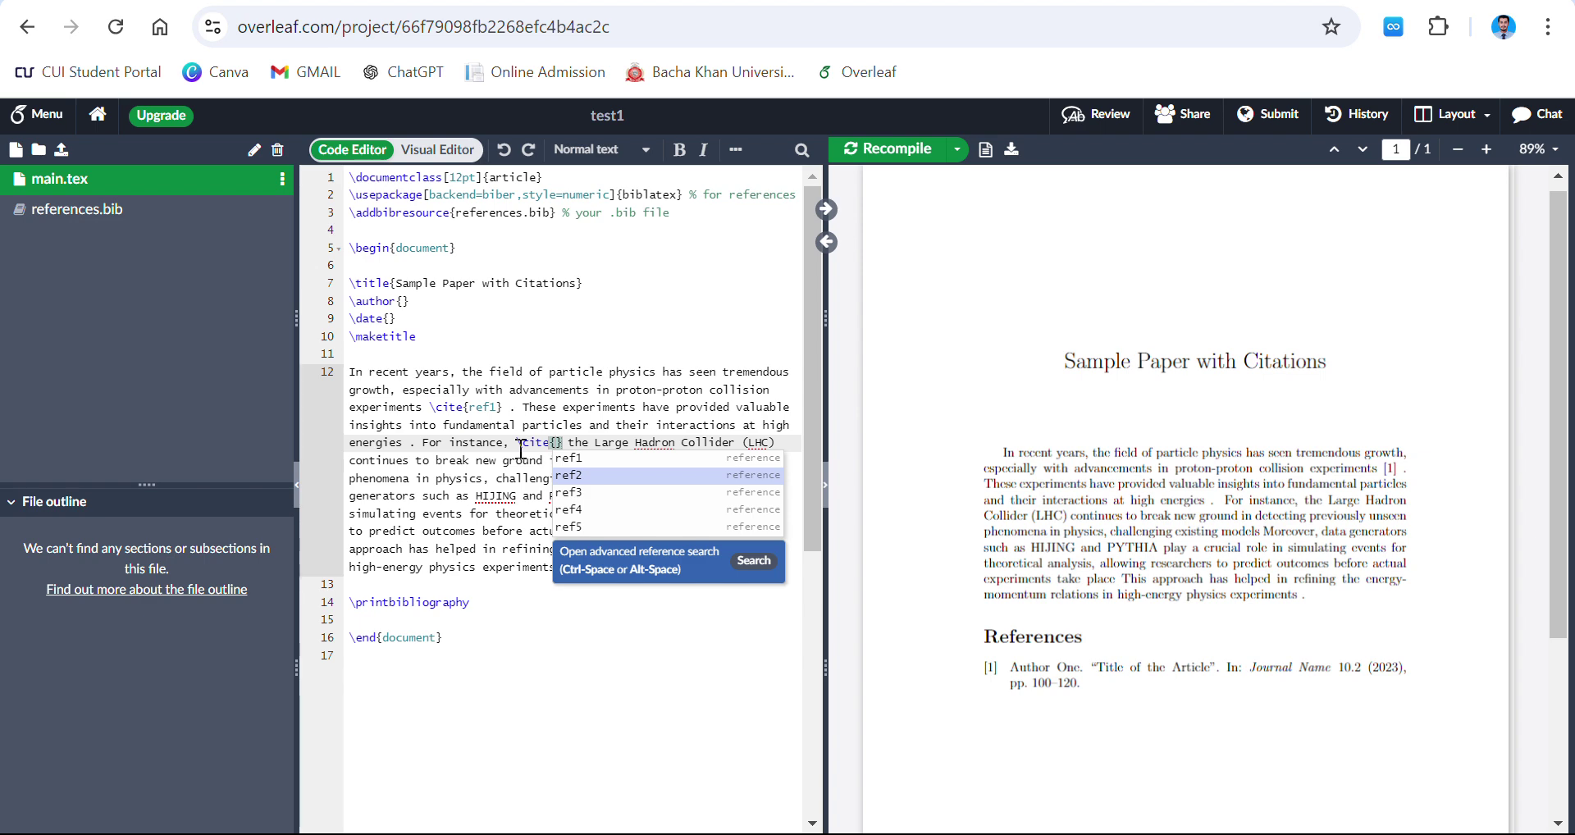
{"action": "key", "text": "Return"}
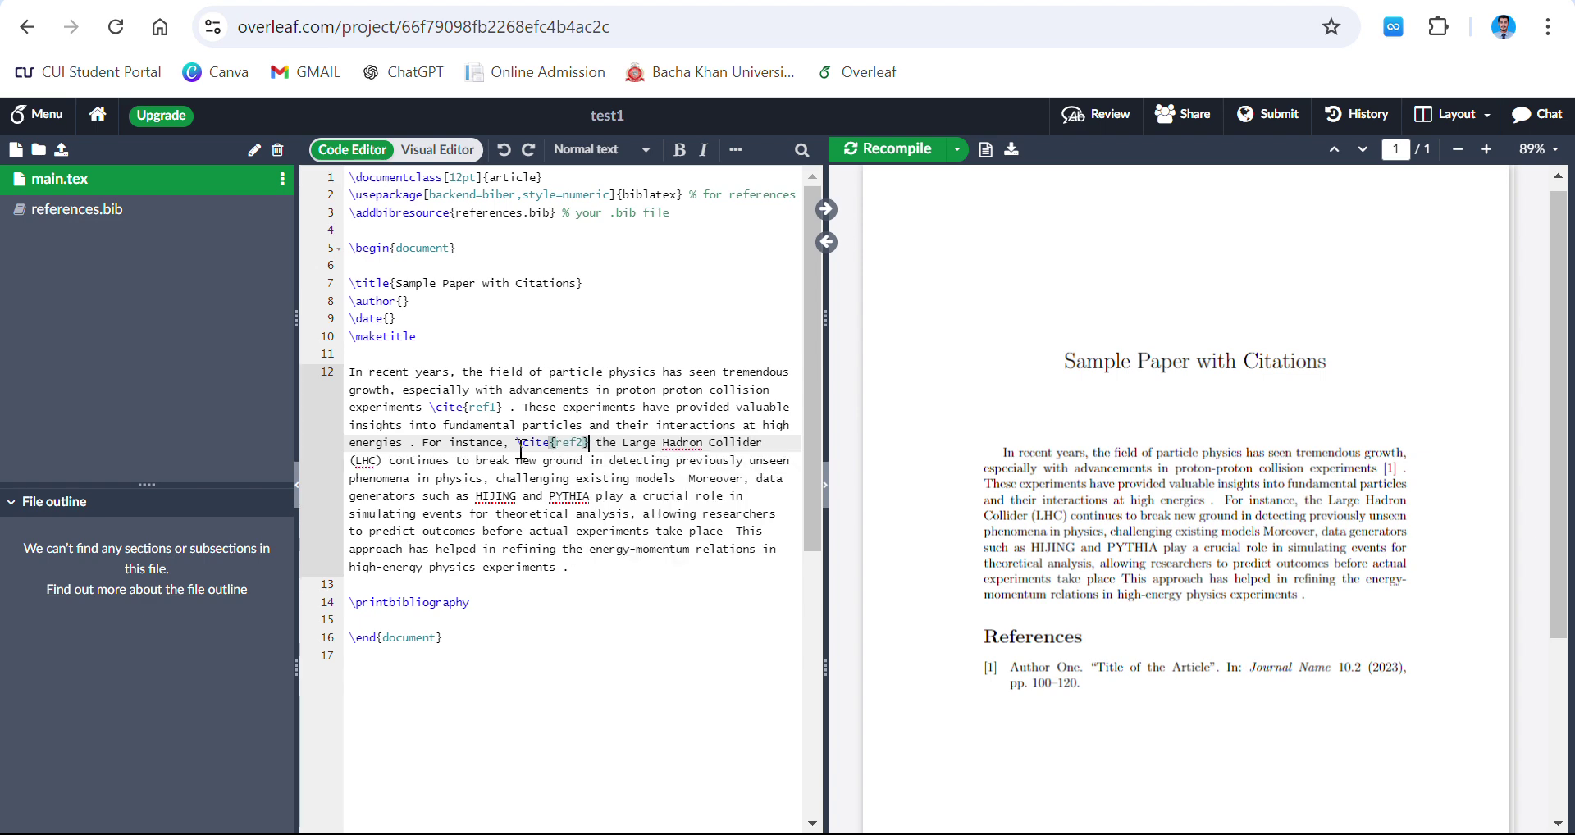
Step: Recompile the document and check the References section in the PDF preview
{"action": "left_click", "coordinate": [871, 155]}
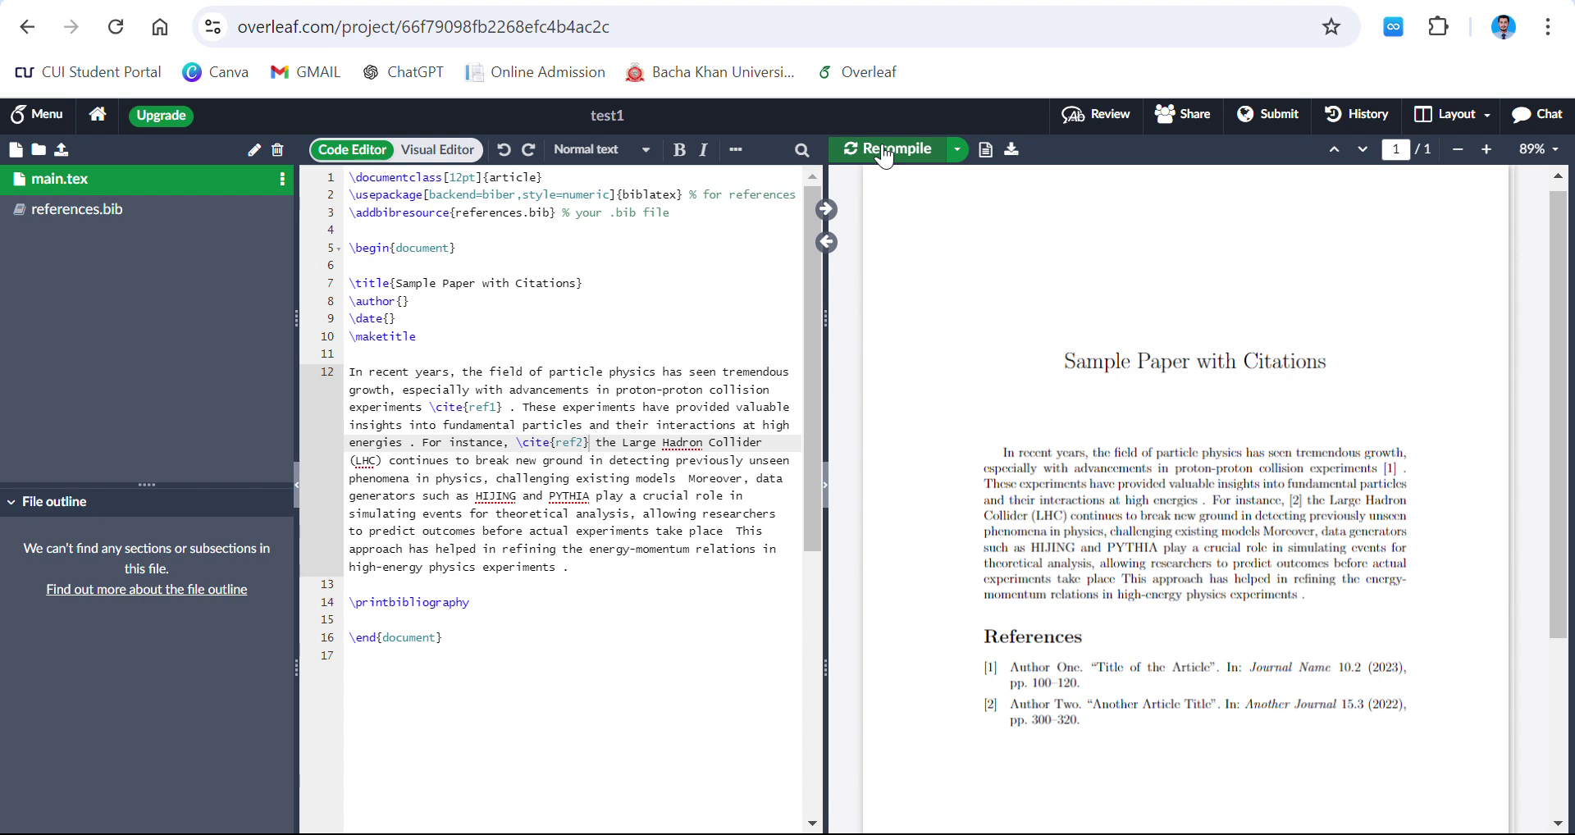
{"action": "scroll", "coordinate": [1074, 648], "scroll_direction": "down", "scroll_amount": 3}
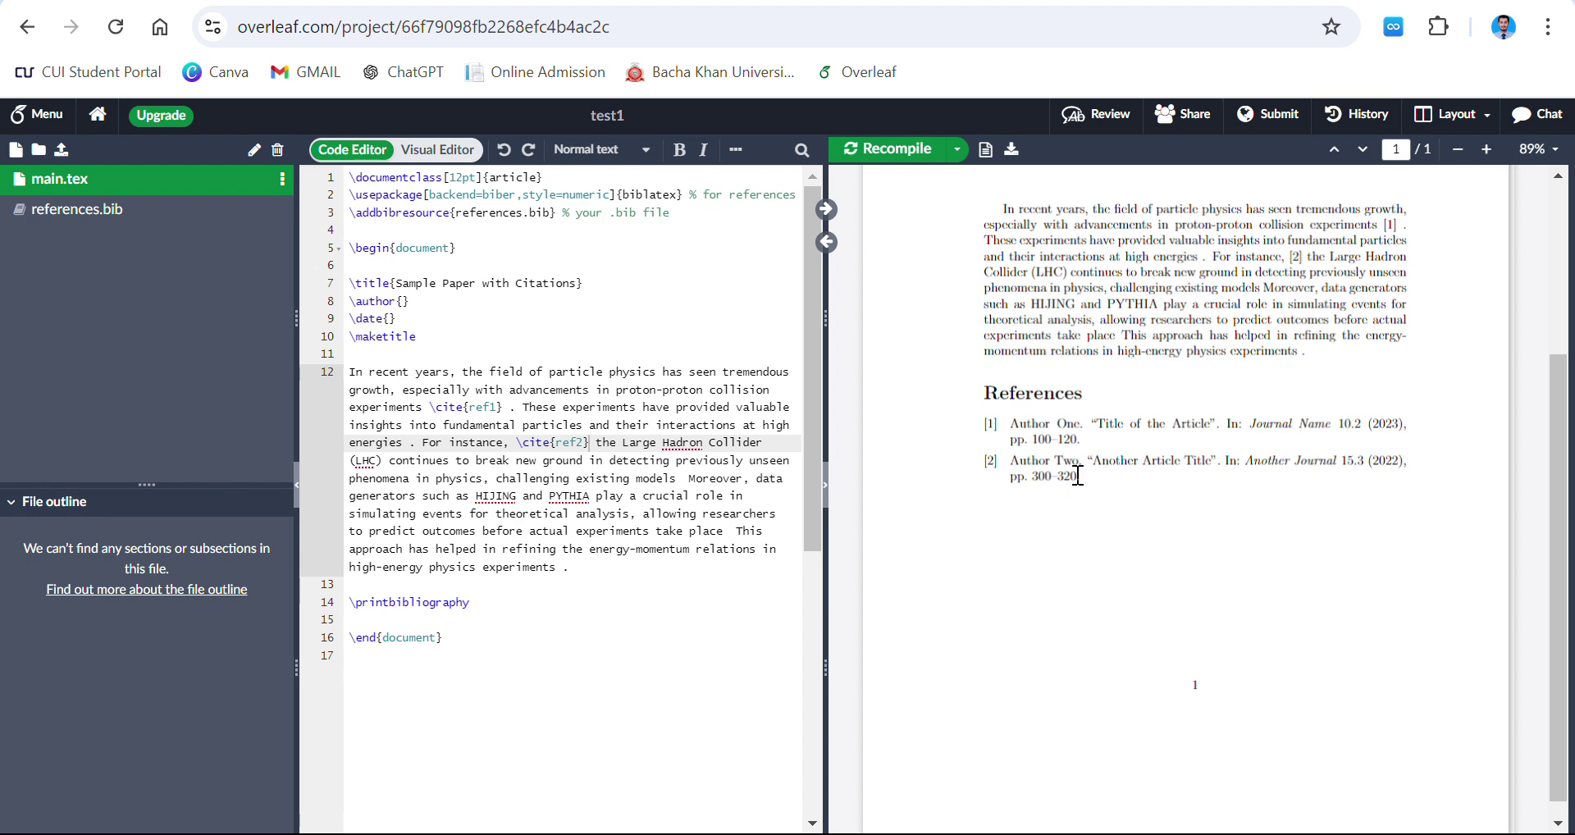
{"action": "left_click_drag", "start_coordinate": [1077, 476], "coordinate": [1003, 424]}
{"action": "left_click", "coordinate": [1003, 424]}
{"action": "scroll", "coordinate": [984, 377], "scroll_direction": "up", "scroll_amount": 1}
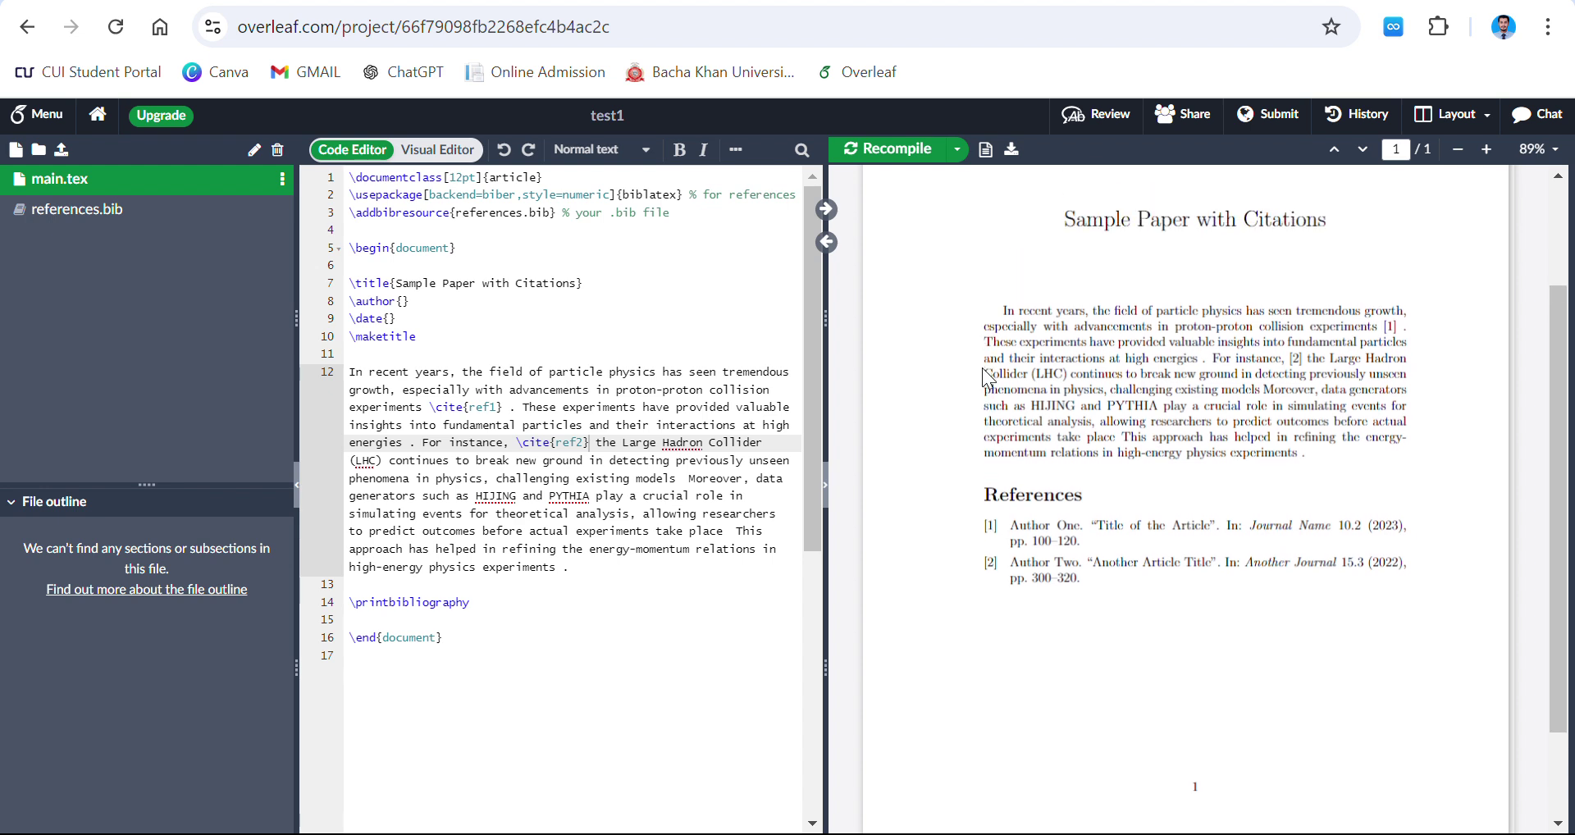
Step: Insert \cite{ref3} after "phenomena in physics" in the paragraph
{"action": "left_click", "coordinate": [485, 478]}
{"action": "type", "text": "\\cit"}
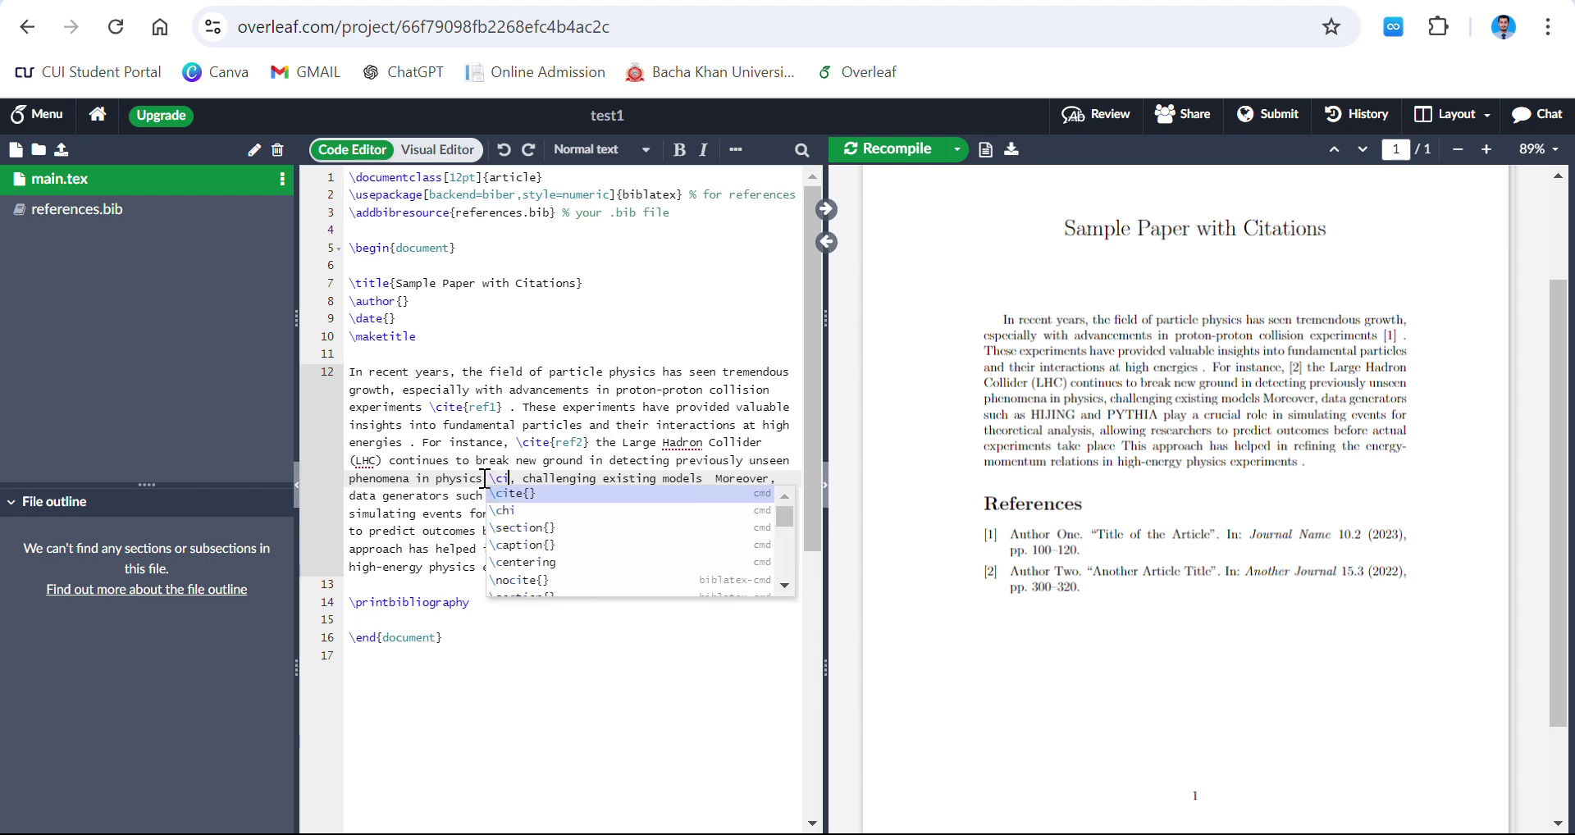
{"action": "key", "text": "Return"}
{"action": "key", "text": "Down"}
{"action": "key", "text": "Down"}
{"action": "key", "text": "Return"}
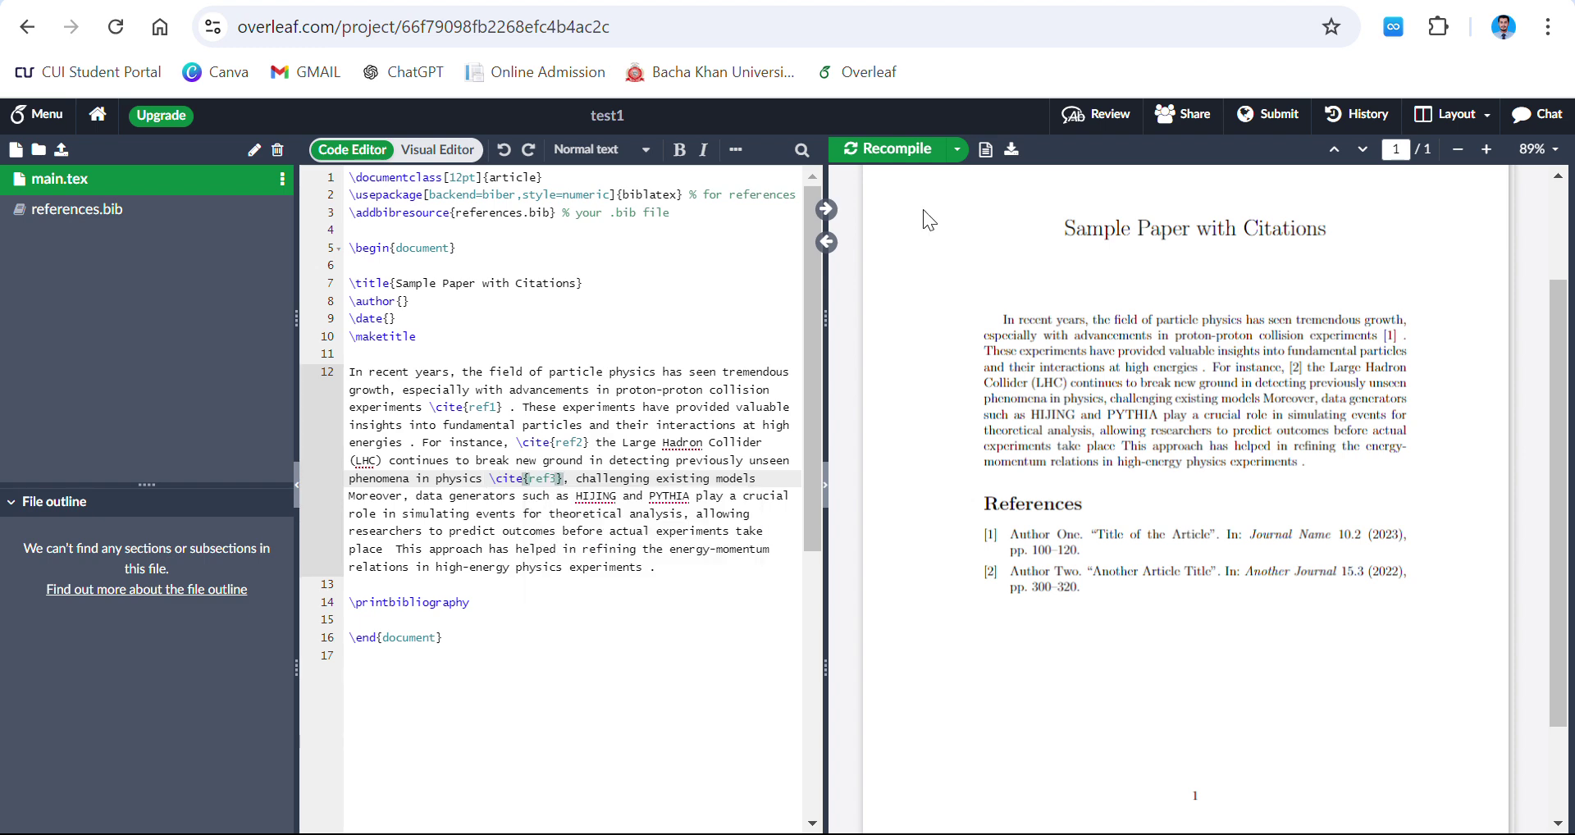
Step: Recompile the document and check the numbering of the in-text citations in the PDF preview
{"action": "left_click", "coordinate": [892, 148]}
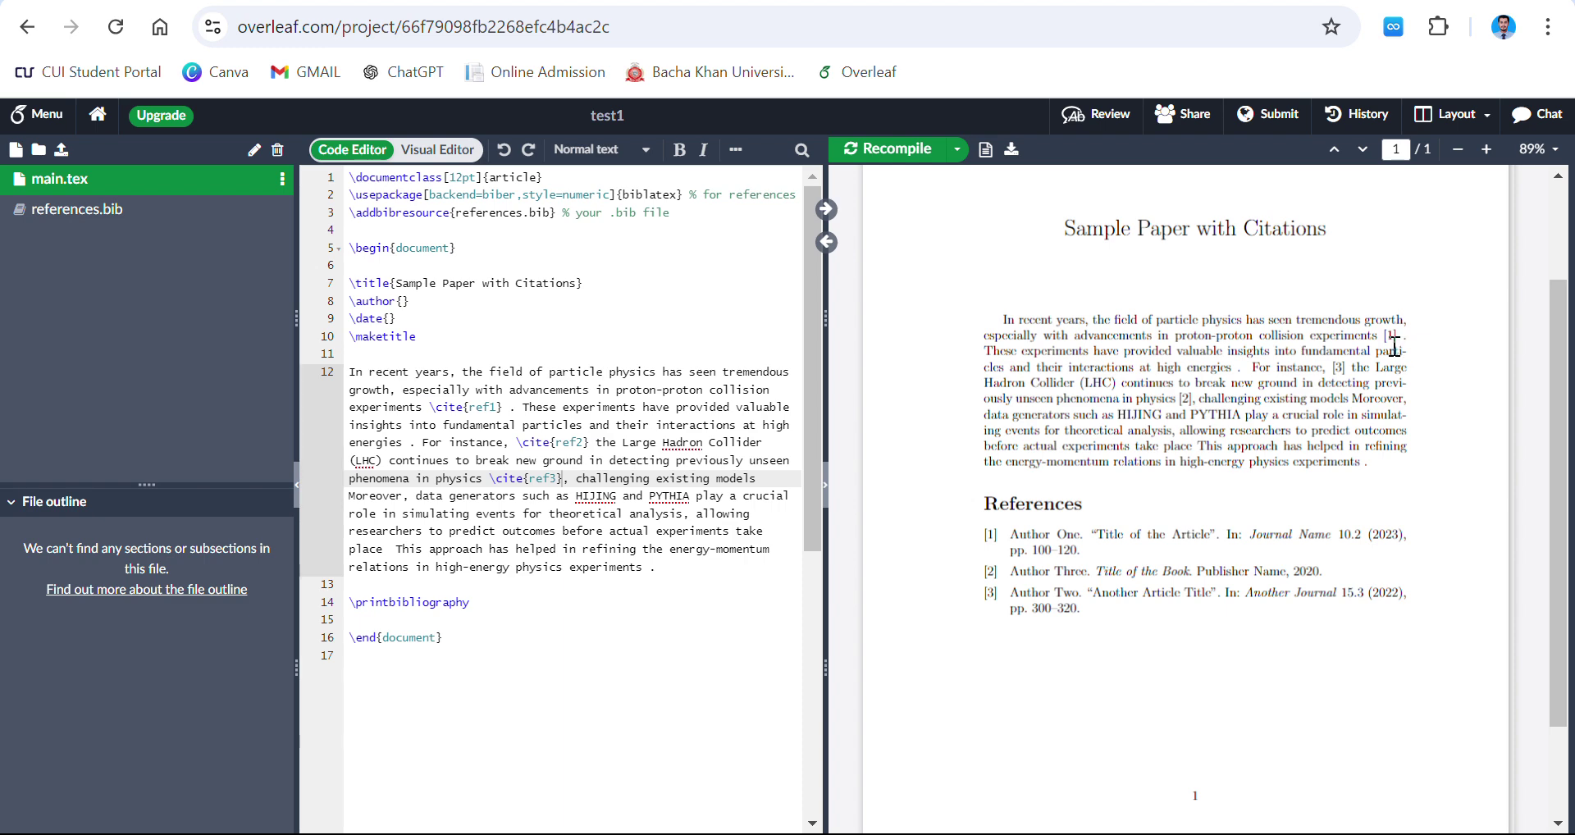
{"action": "left_click_drag", "start_coordinate": [1399, 337], "coordinate": [1381, 349]}
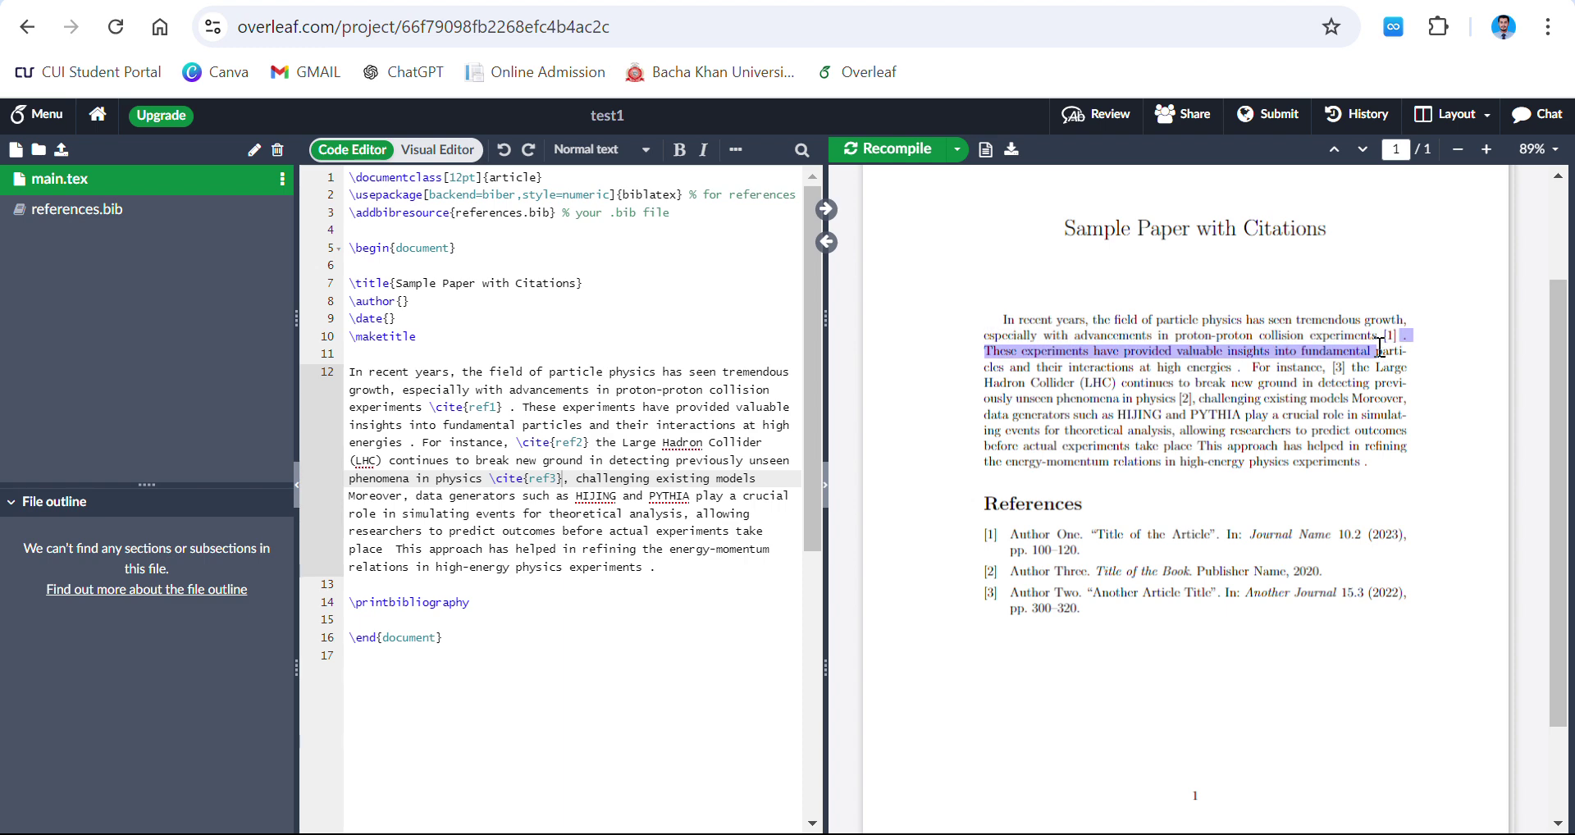
{"action": "left_click", "coordinate": [1197, 402]}
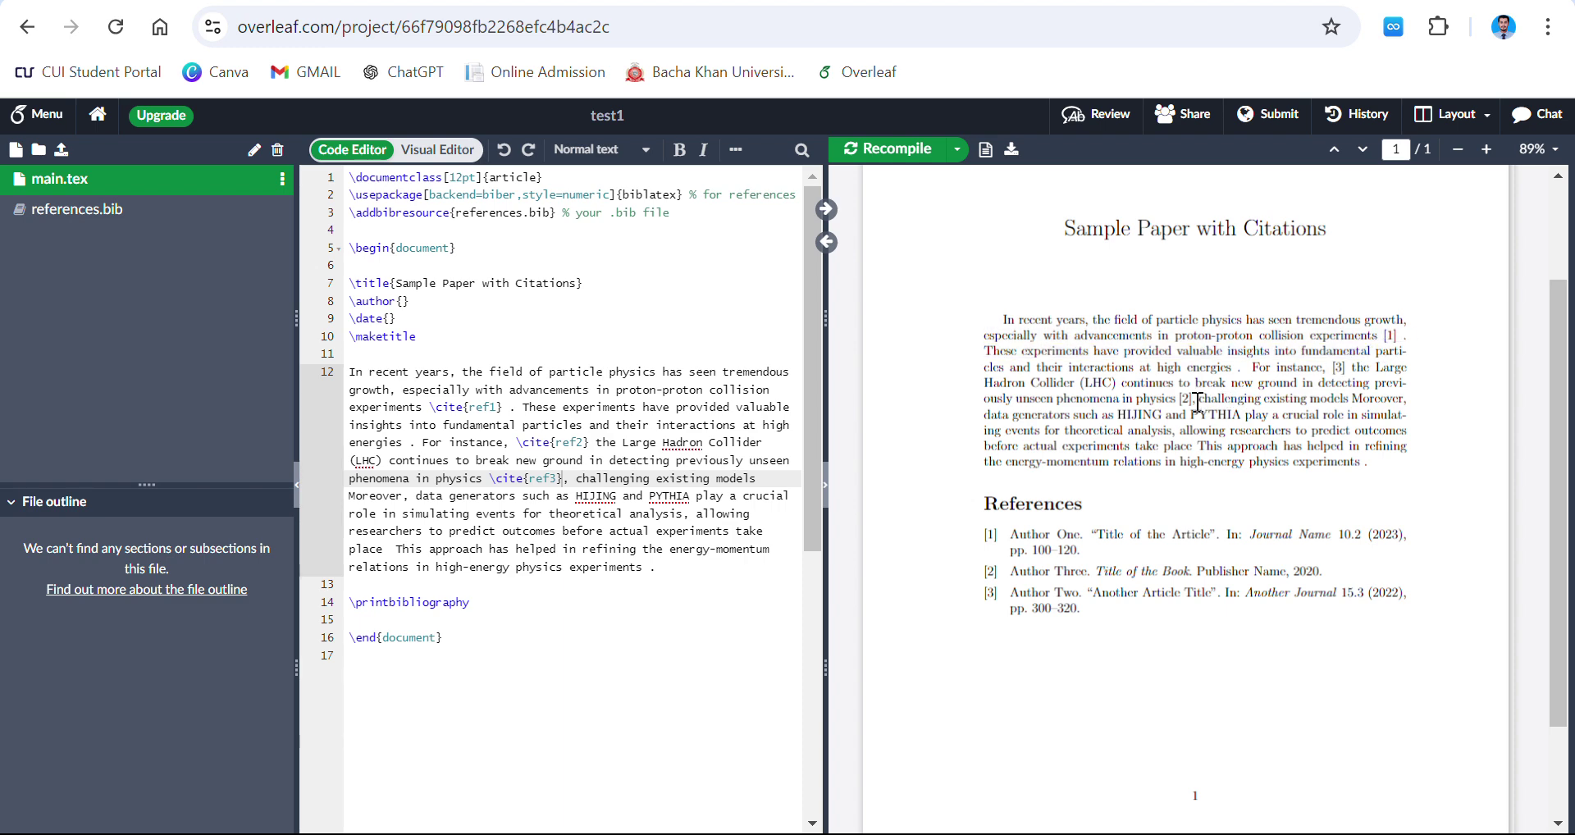
{"action": "left_click_drag", "start_coordinate": [1197, 402], "coordinate": [1181, 408]}
Step: Open references.bib in the project and add a blank line after the ref1 entry
{"action": "left_click", "coordinate": [117, 220]}
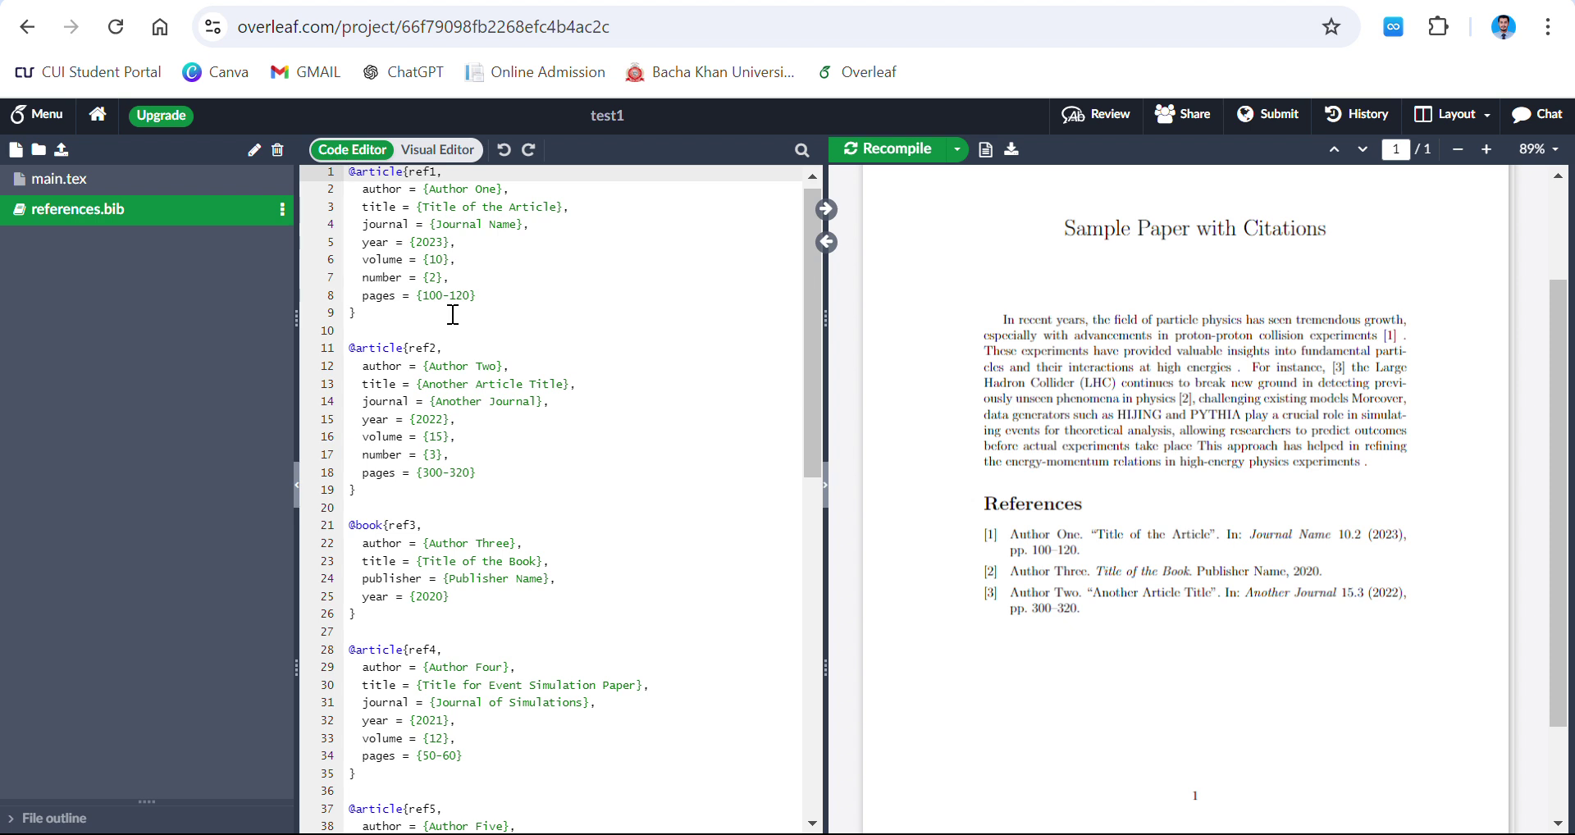
{"action": "left_click", "coordinate": [452, 314]}
{"action": "key", "text": "Return"}
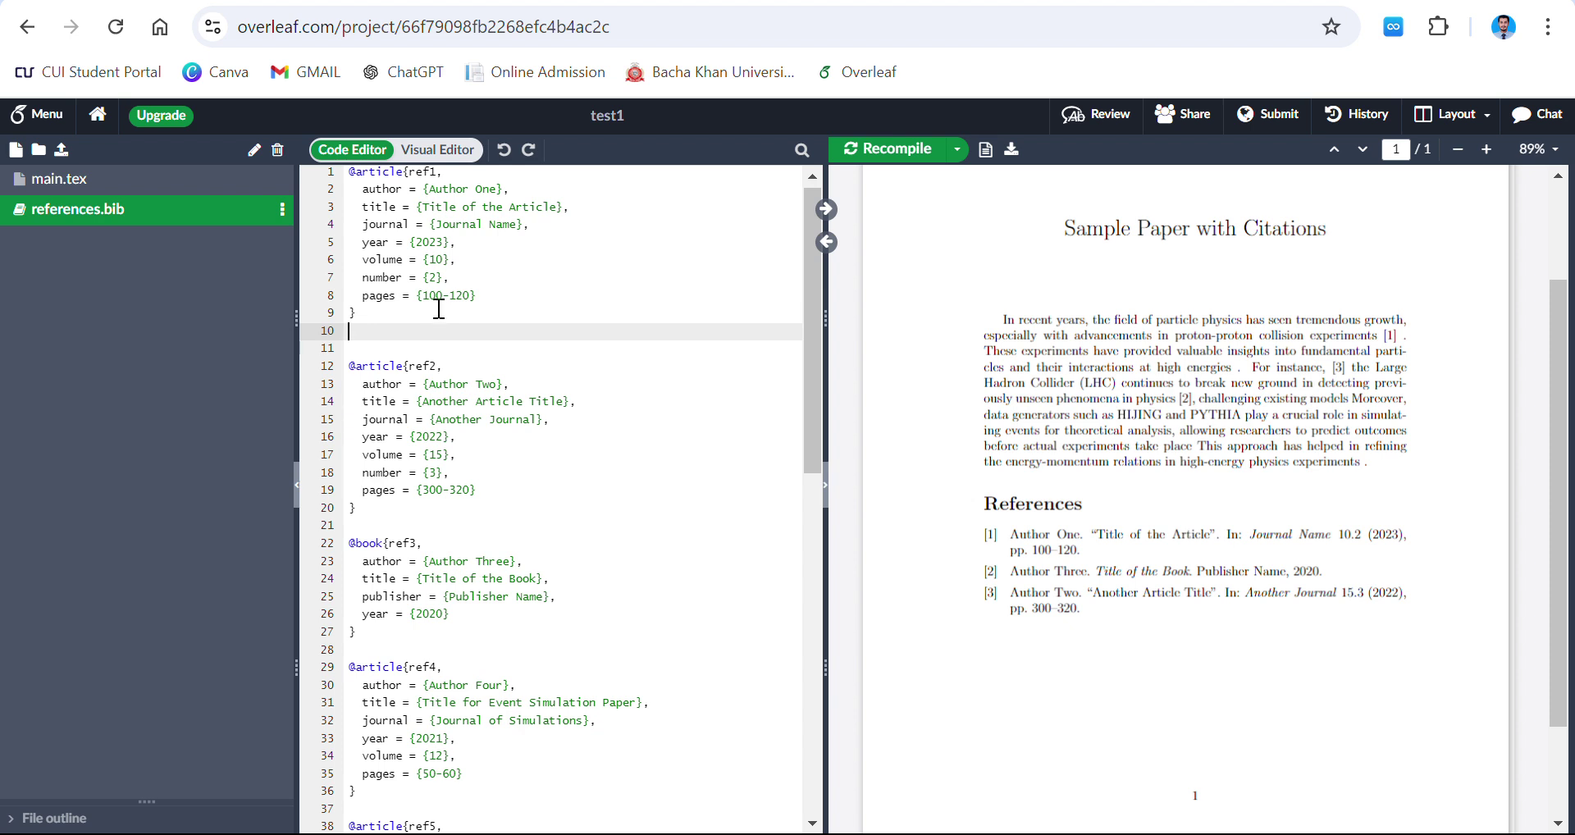
Step: Return to main.tex and add three blank lines below the \documentclass line, placing the cursor on line 3
{"action": "left_click", "coordinate": [64, 179]}
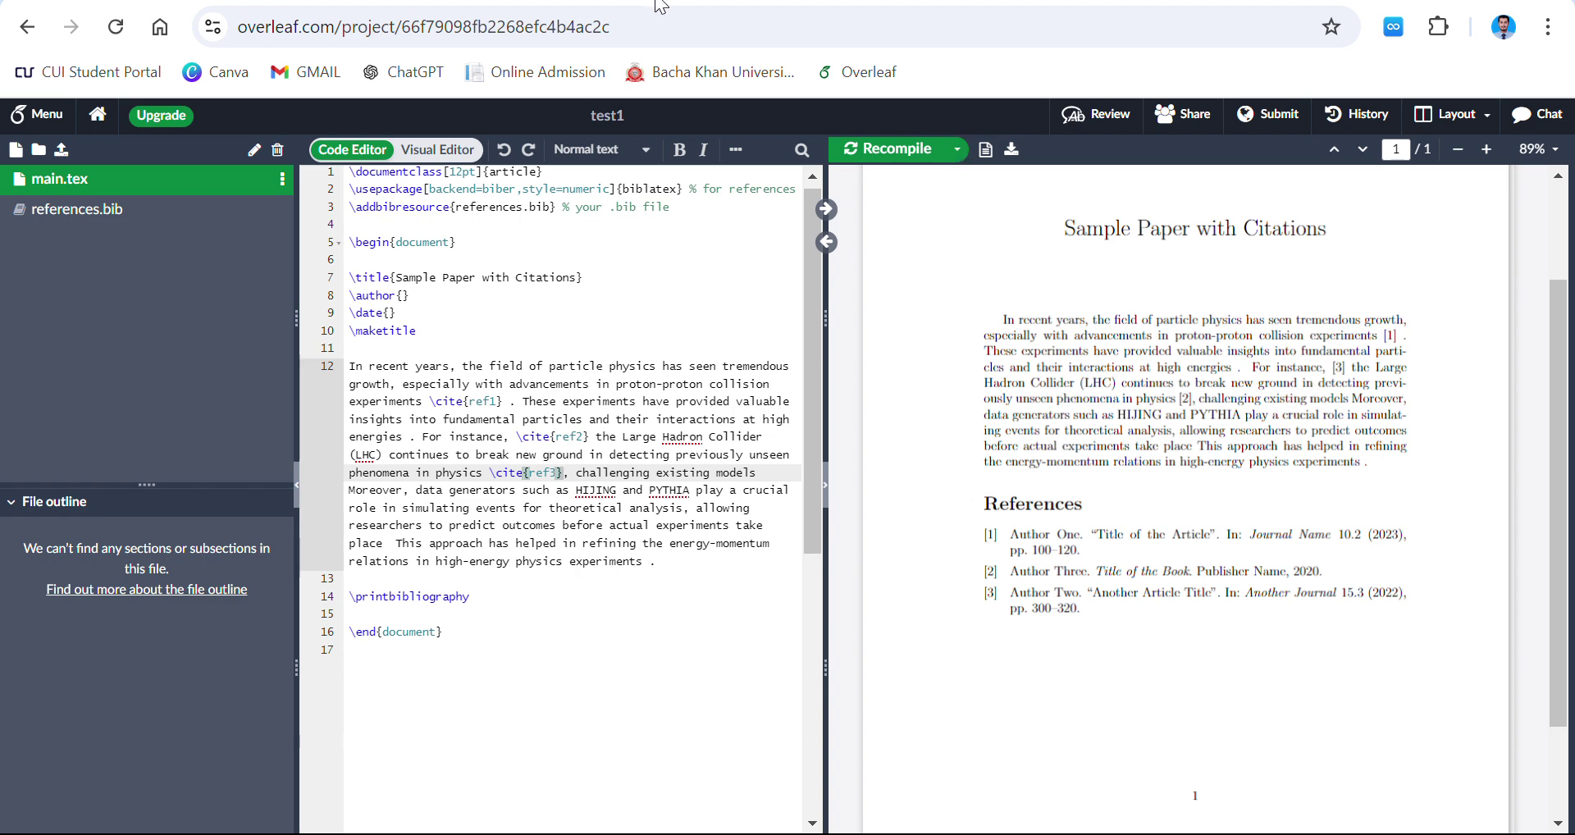
{"action": "left_click", "coordinate": [665, 244]}
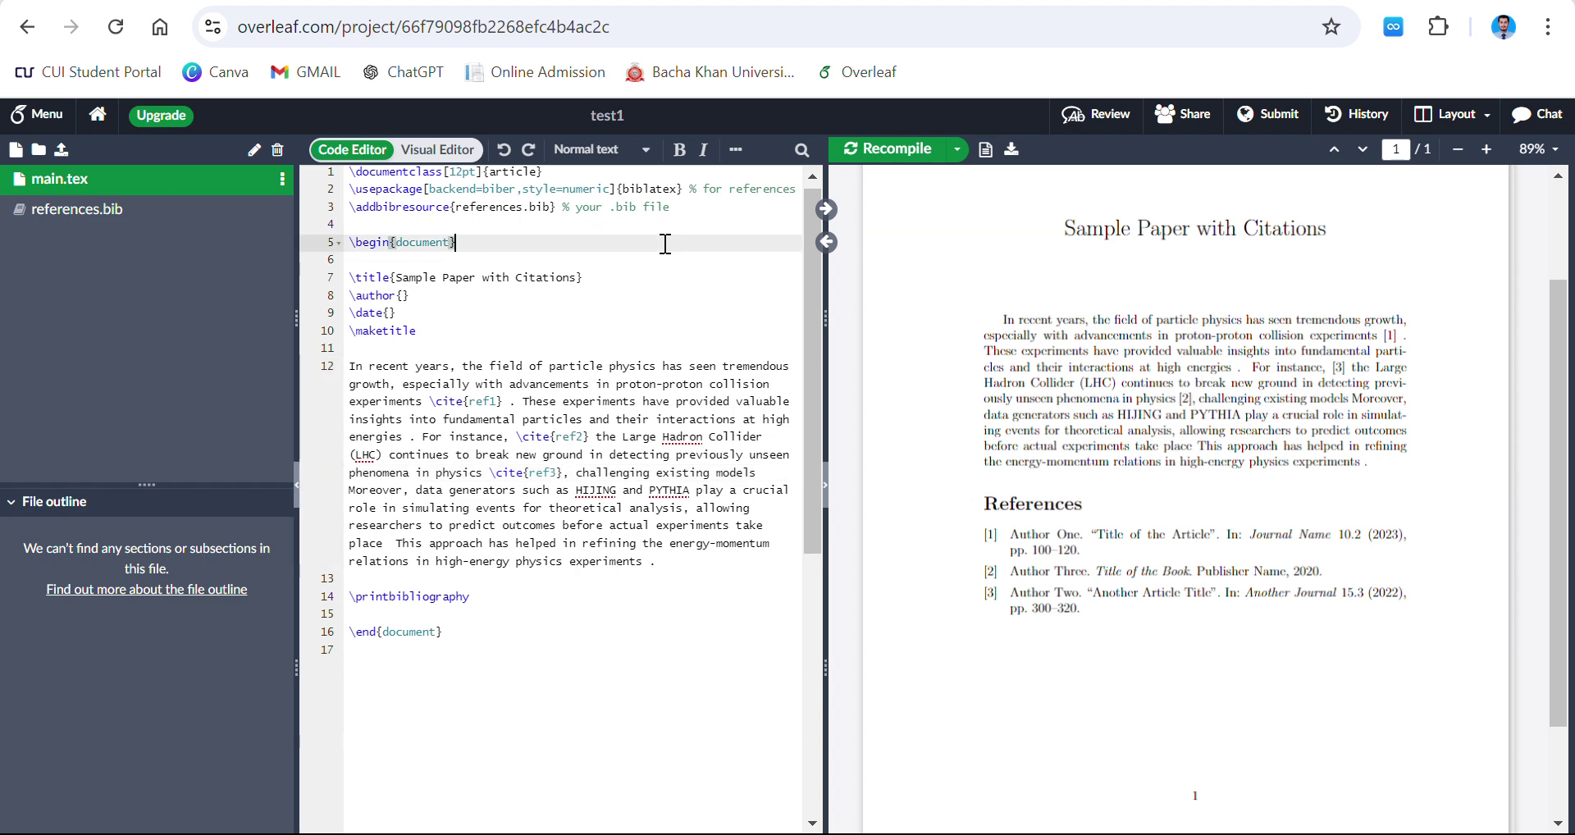
{"action": "left_click", "coordinate": [570, 171]}
{"action": "key", "text": "Return"}
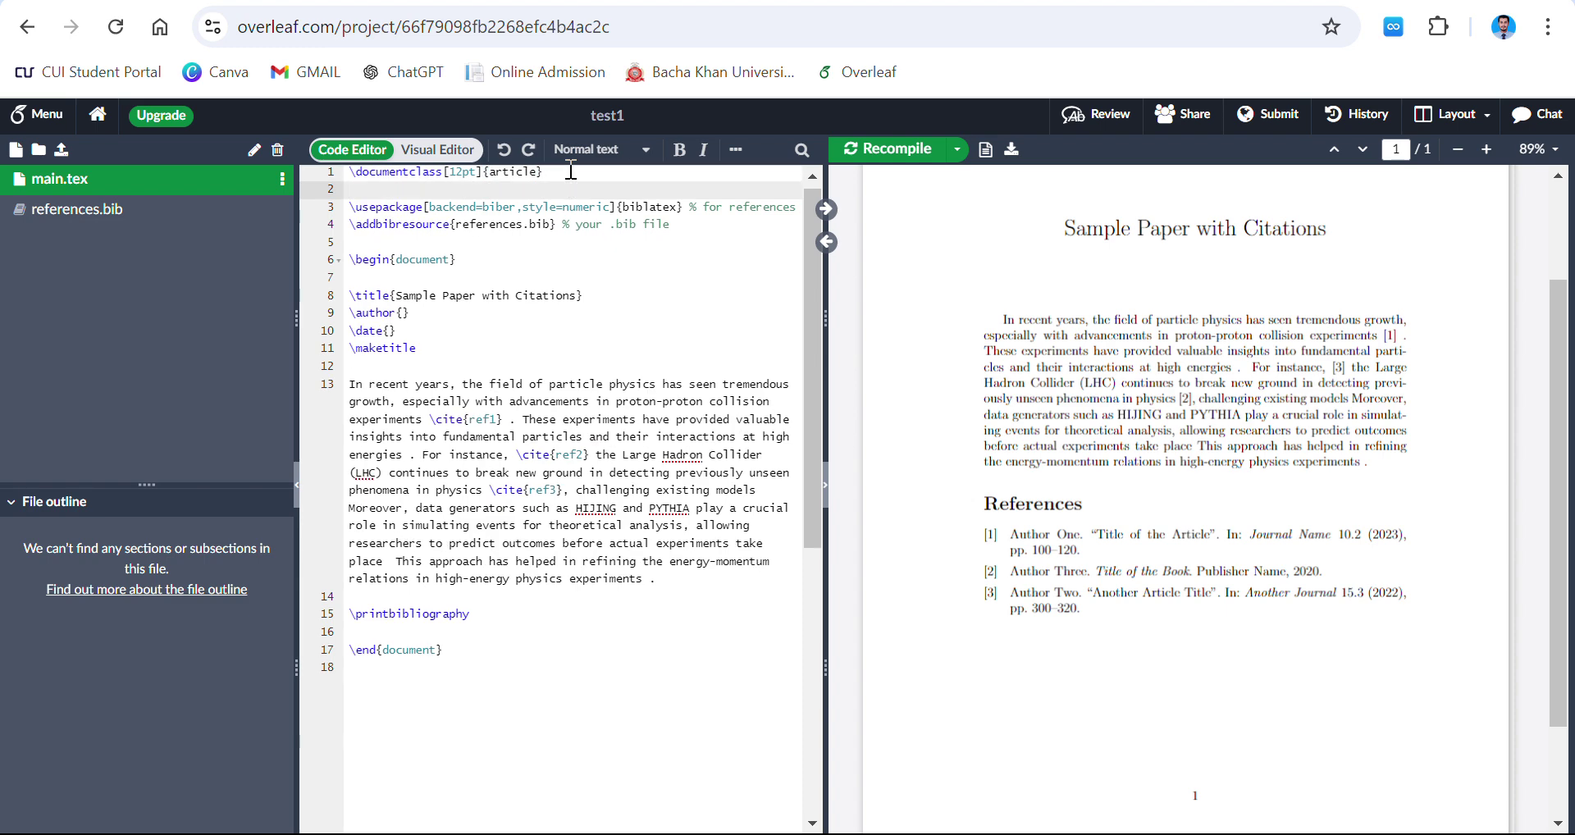
{"action": "key", "text": "Return"}
{"action": "key", "text": "Return"}
{"action": "key", "text": "Up"}
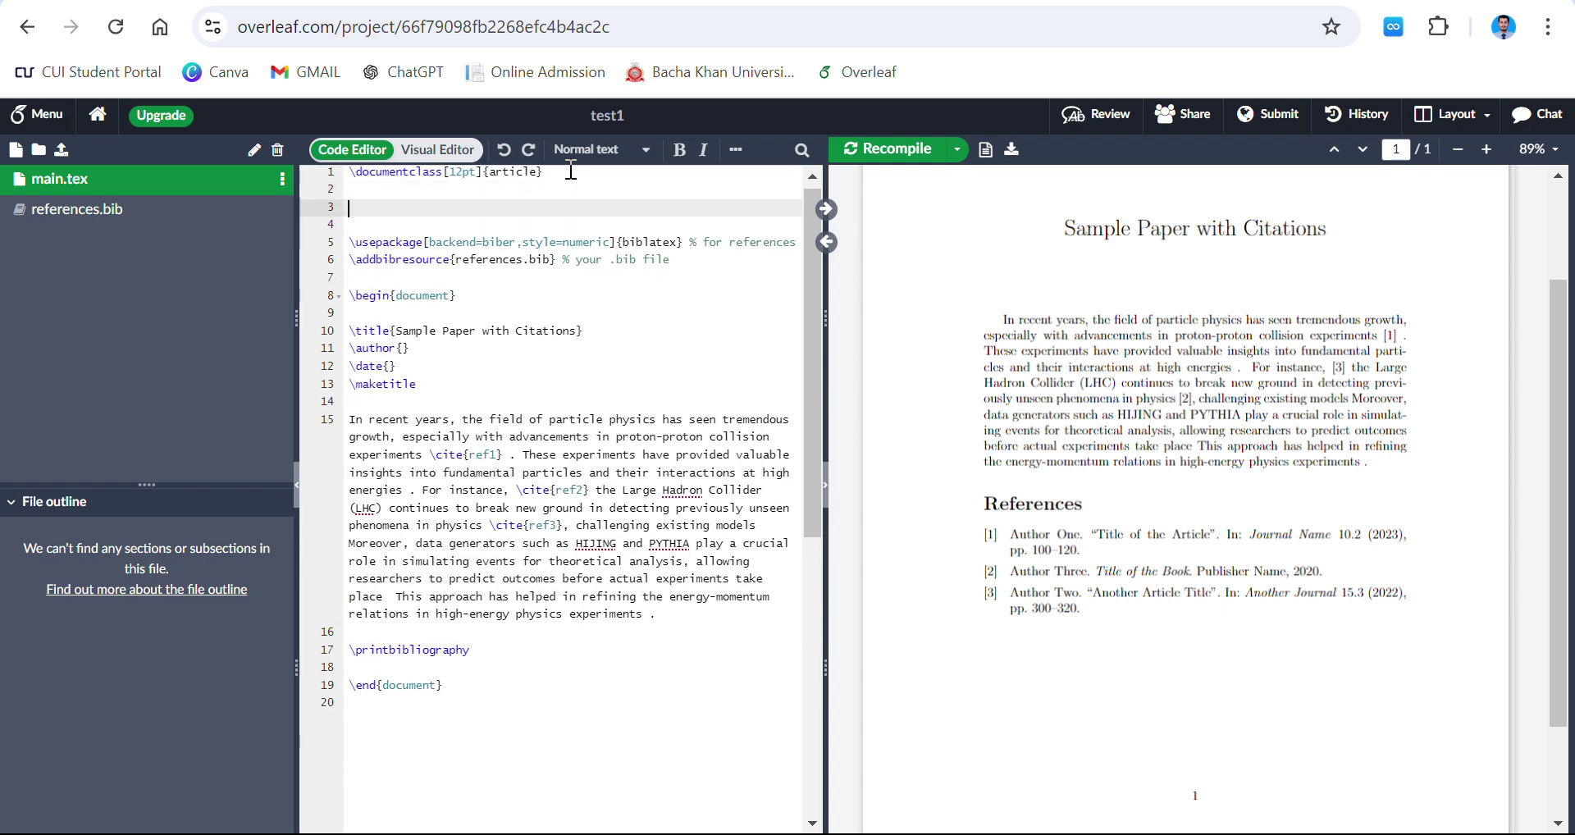
Step: Insert from line 3, without blank lines between: % Bibliography, \usepackage[utf8]{inputenc}, \usepackage[backend=biber, style=numeric, sorting=none]{biblatex}, \addbibresource{references.bib} % Replace with your .bib file name
{"action": "key", "text": "Return"}
{"action": "key", "text": "Up"}
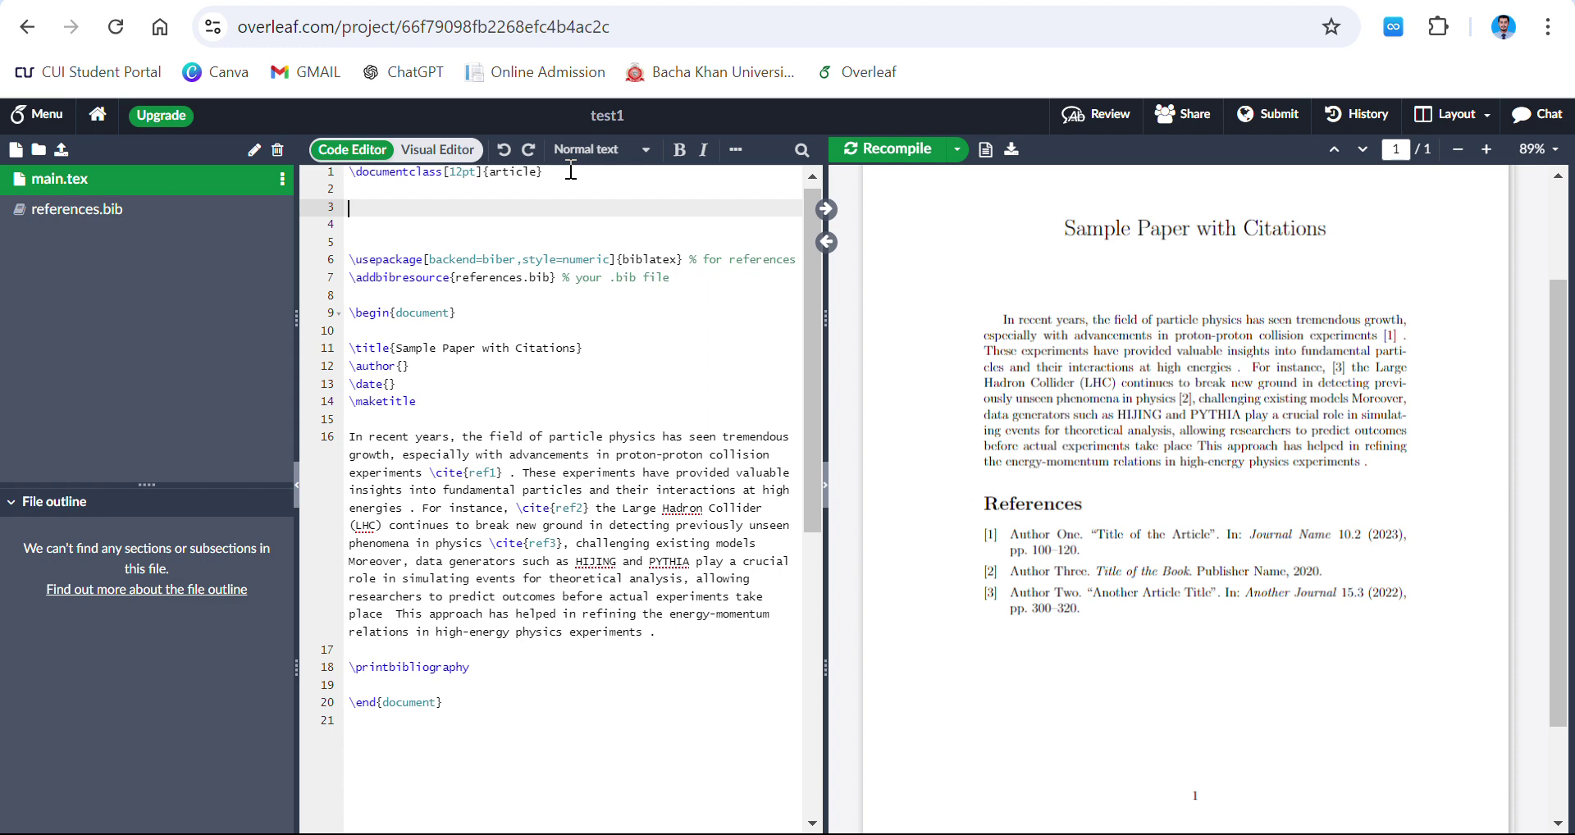
{"action": "type", "text": "% Bibliography \\usepackage[utf8]{inputenc} \\usepackage[backend=biber, style=numeric, sorting=none]{biblatex}  \\addbibresource{references.bib} % Replace with your .bib file name"}
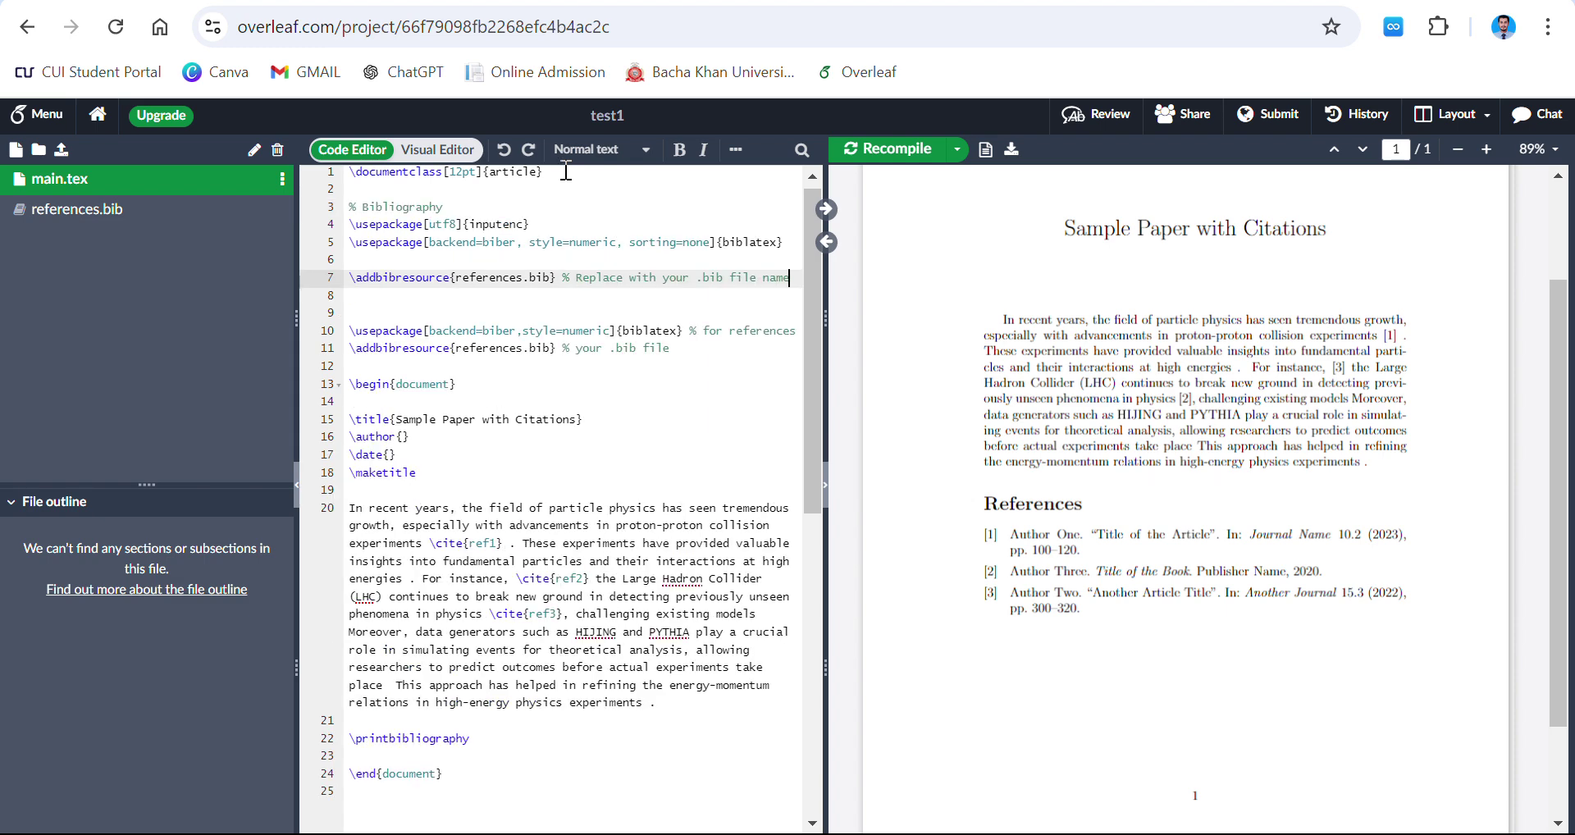
{"action": "left_click", "coordinate": [385, 260]}
{"action": "key", "text": "BackSpace"}
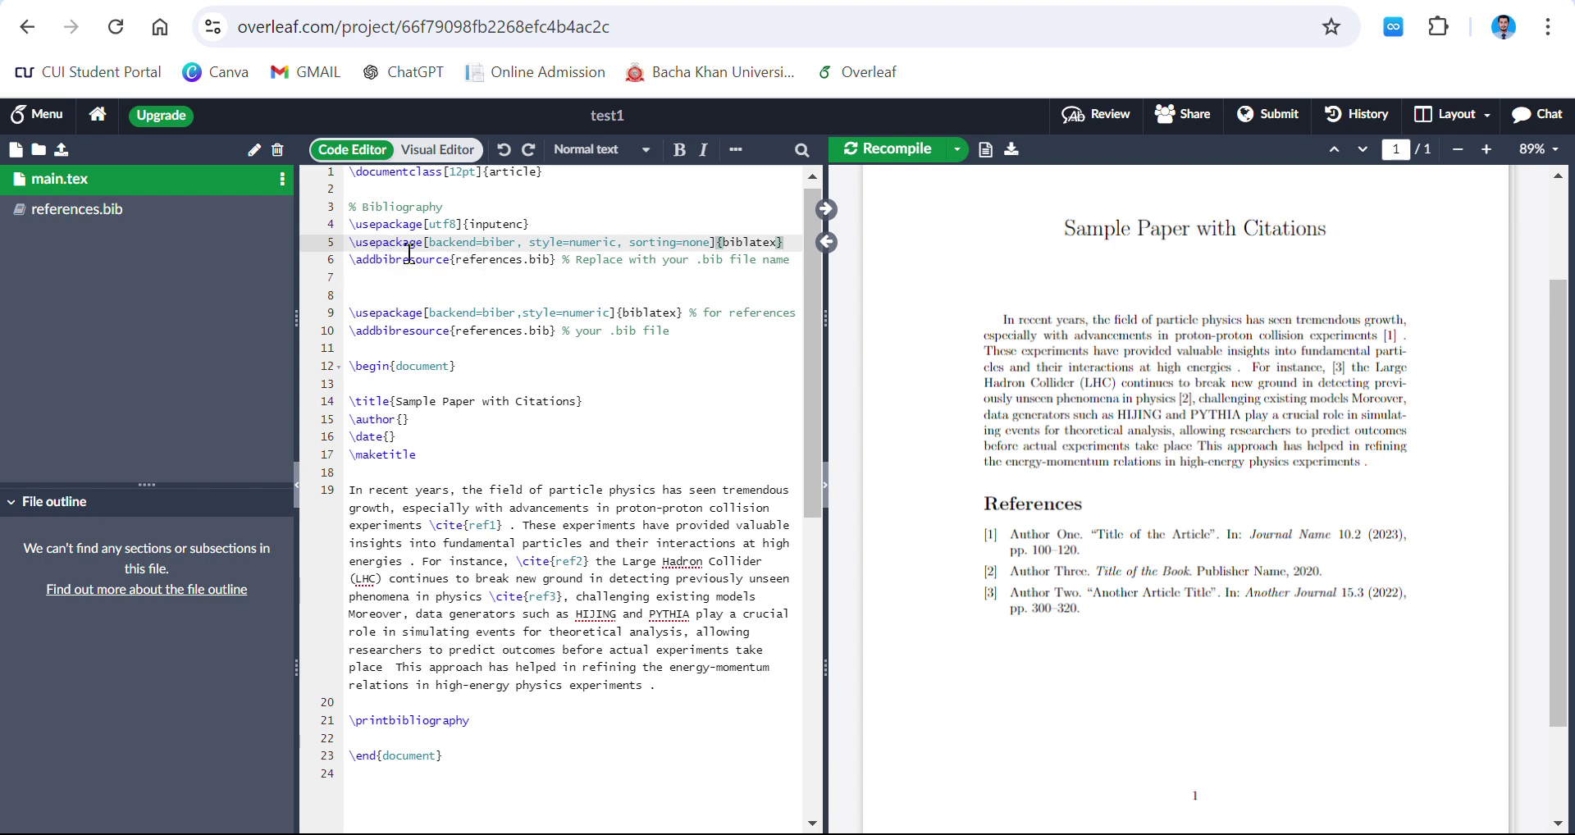
{"action": "left_click", "coordinate": [630, 242]}
{"action": "left_click_drag", "start_coordinate": [695, 237], "coordinate": [710, 240]}
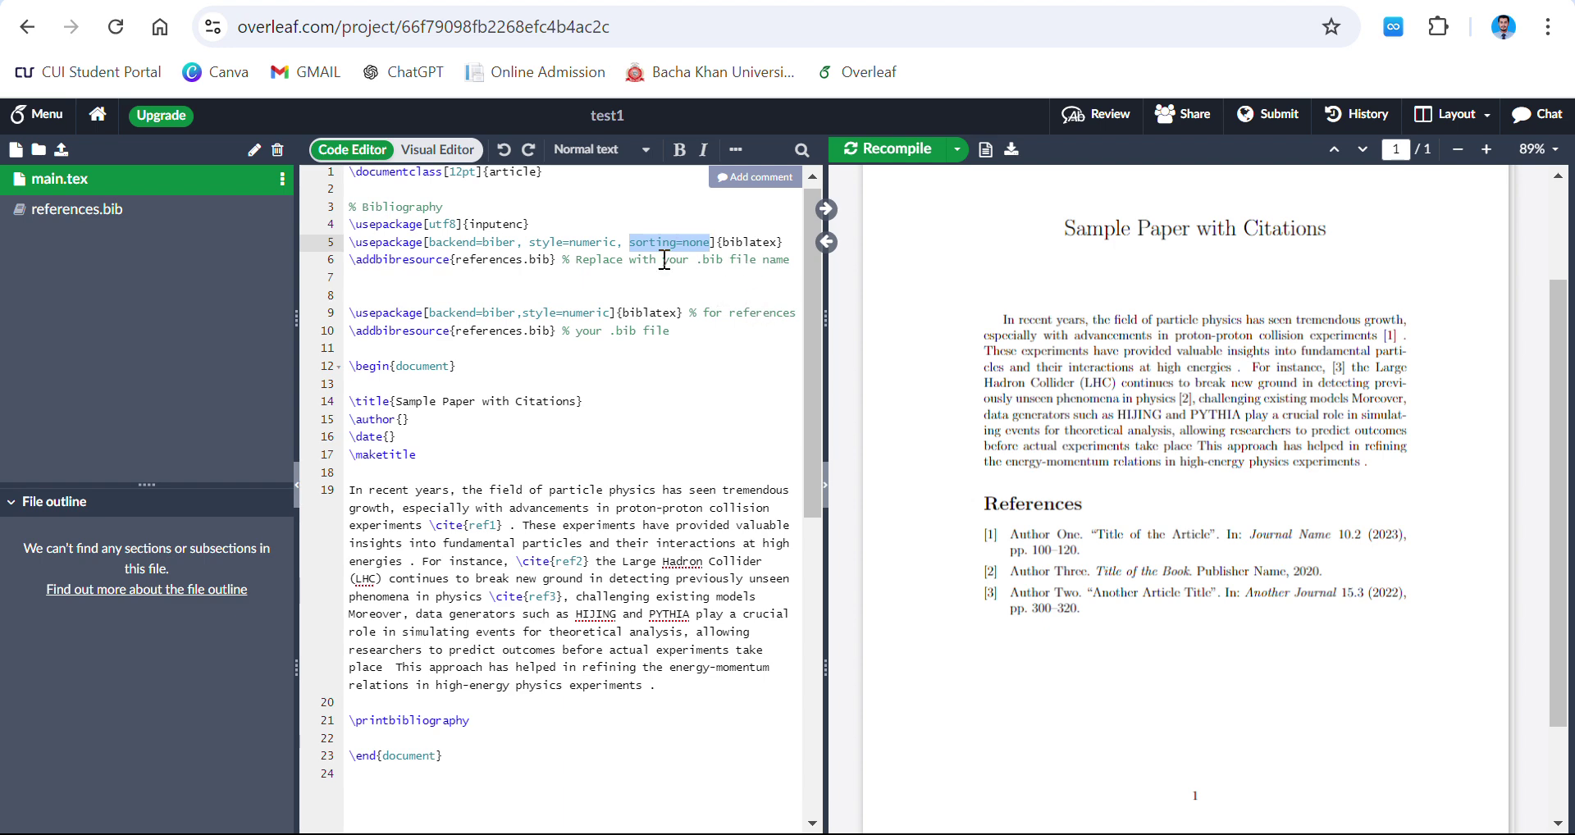
{"action": "left_click", "coordinate": [645, 281]}
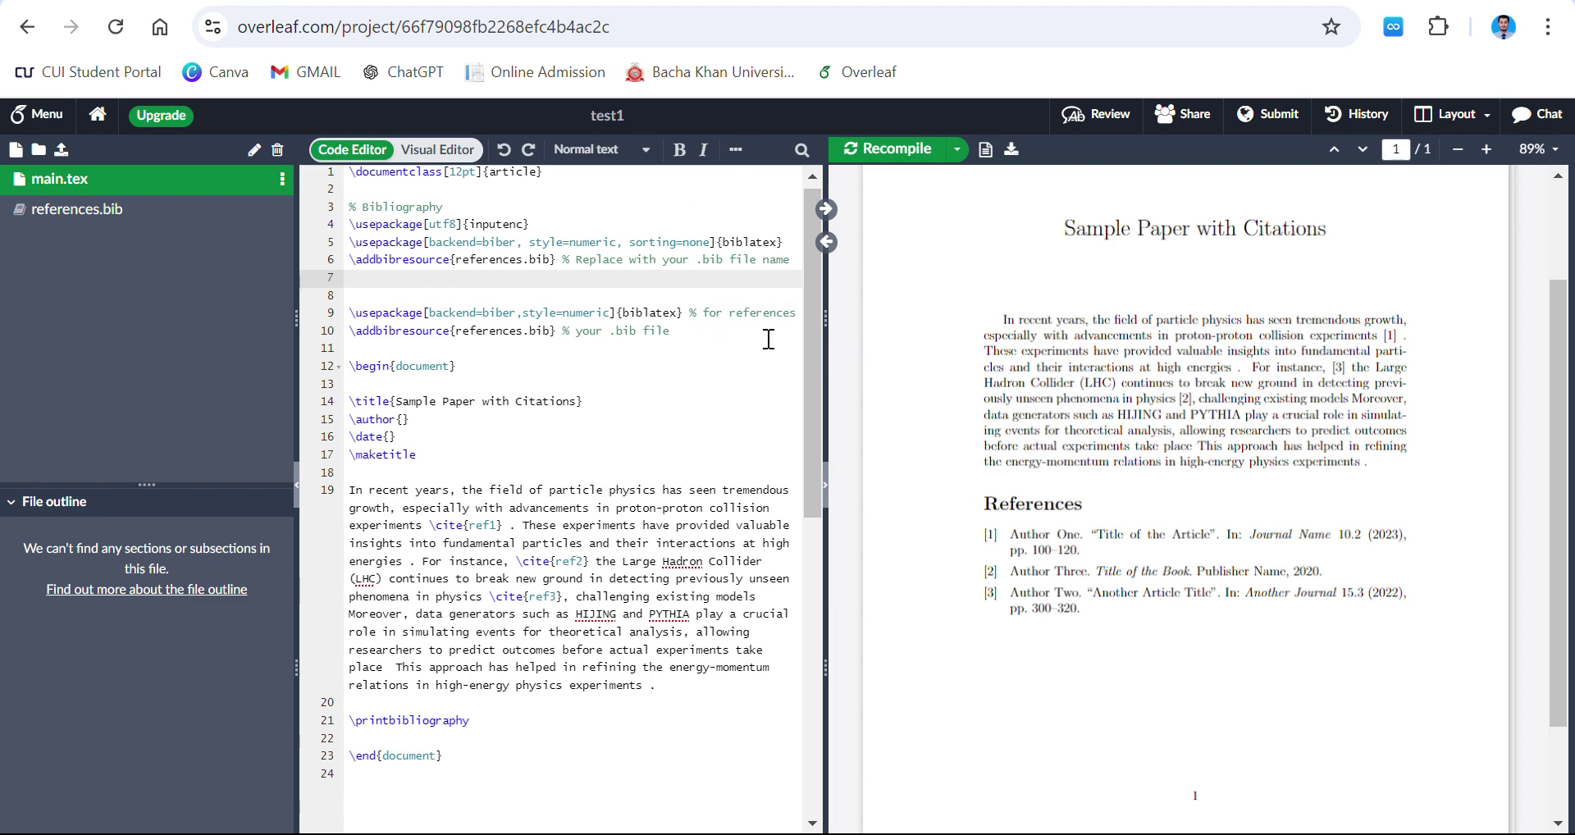
Step: Delete the old \usepackage[backend=biber,style=numeric]{biblatex} and \addbibresource lines above \begin{document}, along with the spare blank line
{"action": "left_click", "coordinate": [800, 317]}
{"action": "left_click_drag", "start_coordinate": [800, 317], "coordinate": [349, 318]}
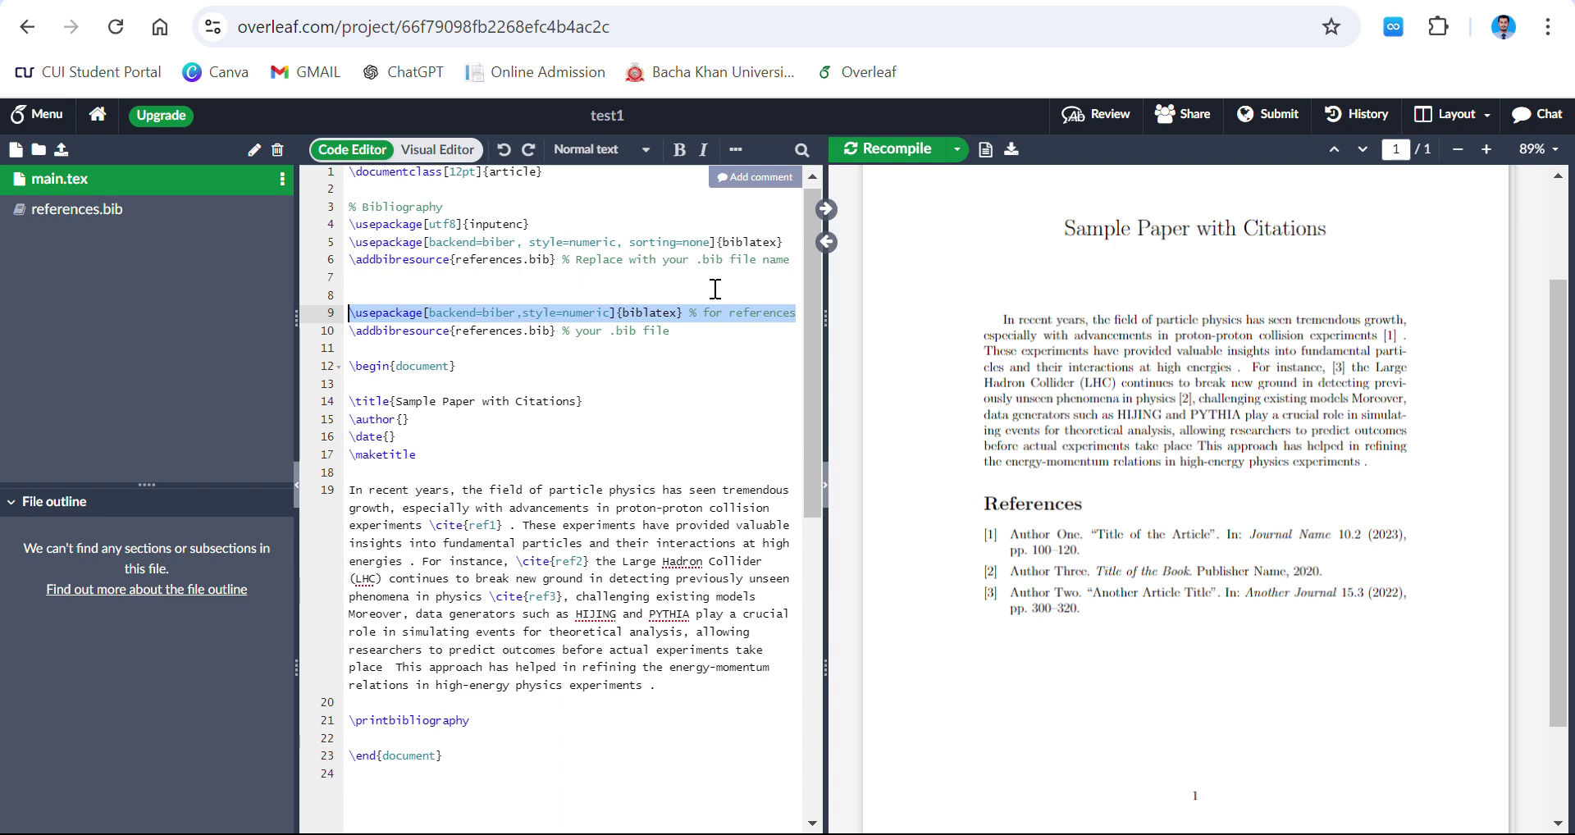
{"action": "key", "text": "BackSpace"}
{"action": "key", "text": "BackSpace"}
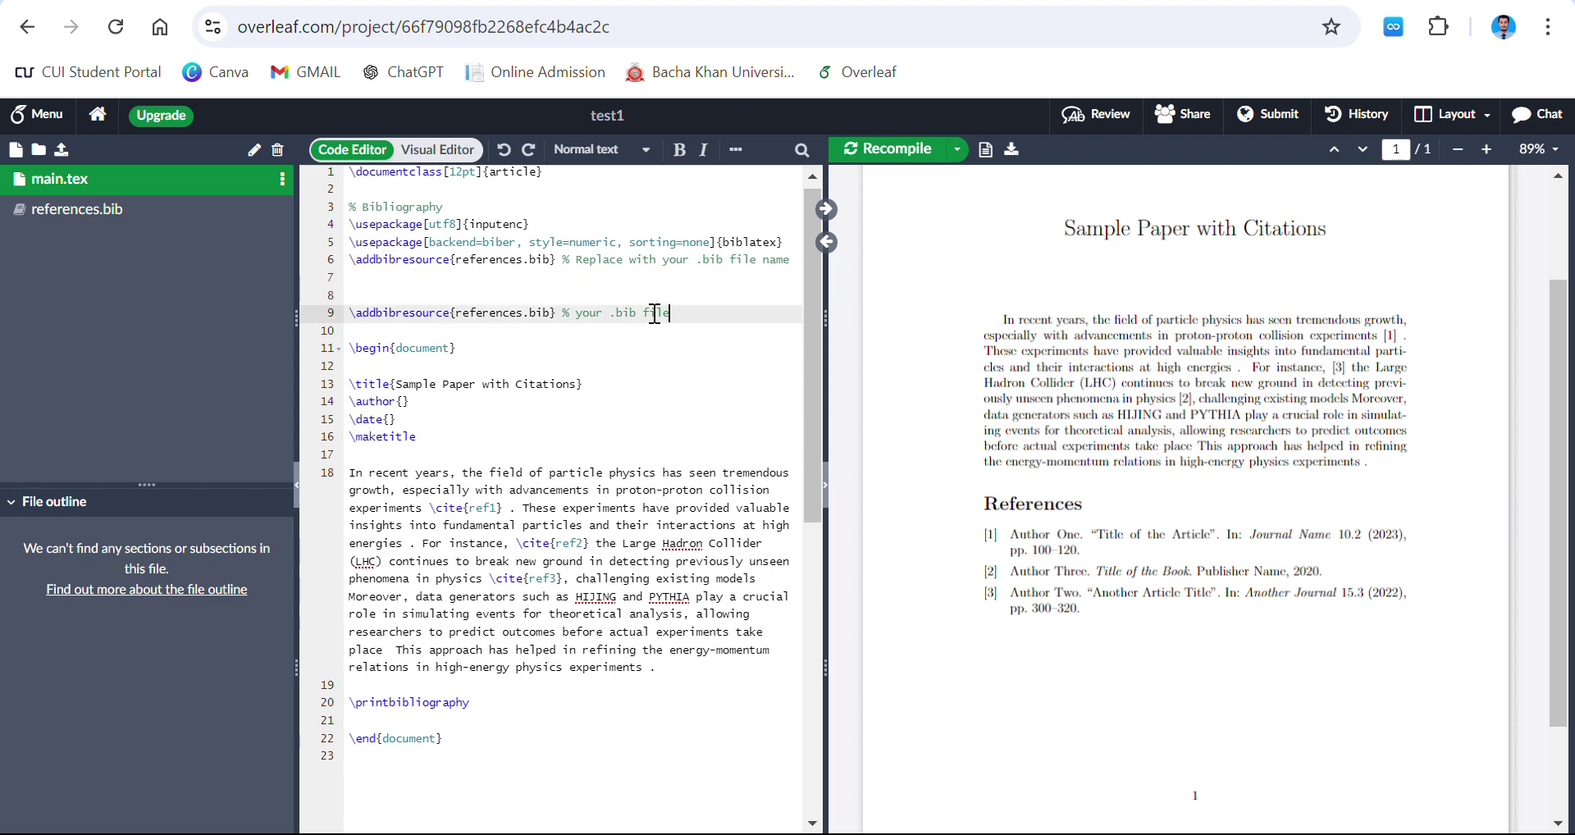
{"action": "left_click_drag", "start_coordinate": [672, 313], "coordinate": [318, 310]}
{"action": "key", "text": "BackSpace"}
{"action": "key", "text": "BackSpace"}
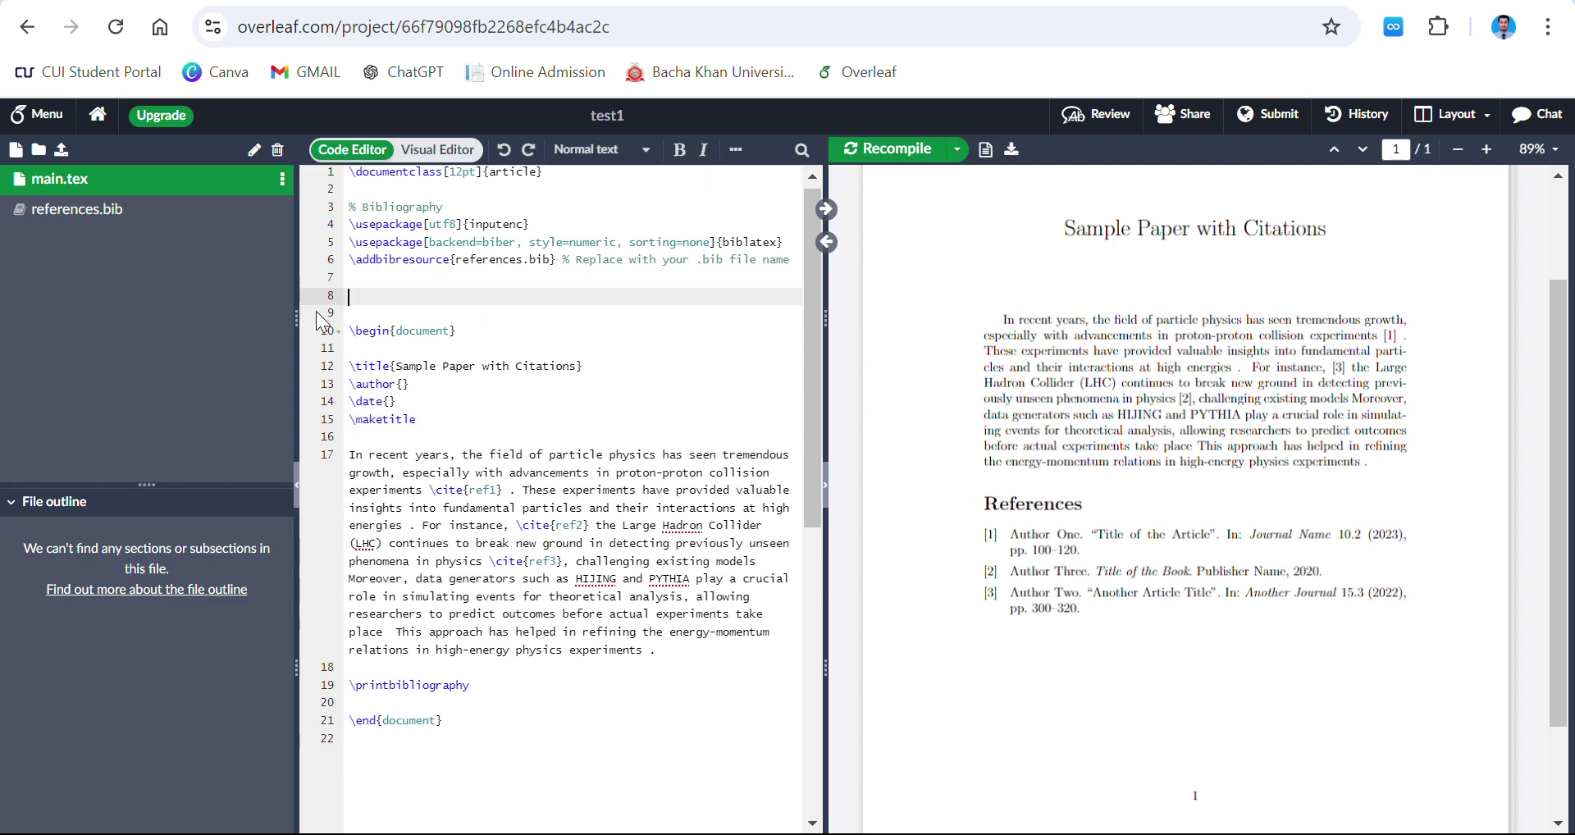
{"action": "key", "text": "BackSpace"}
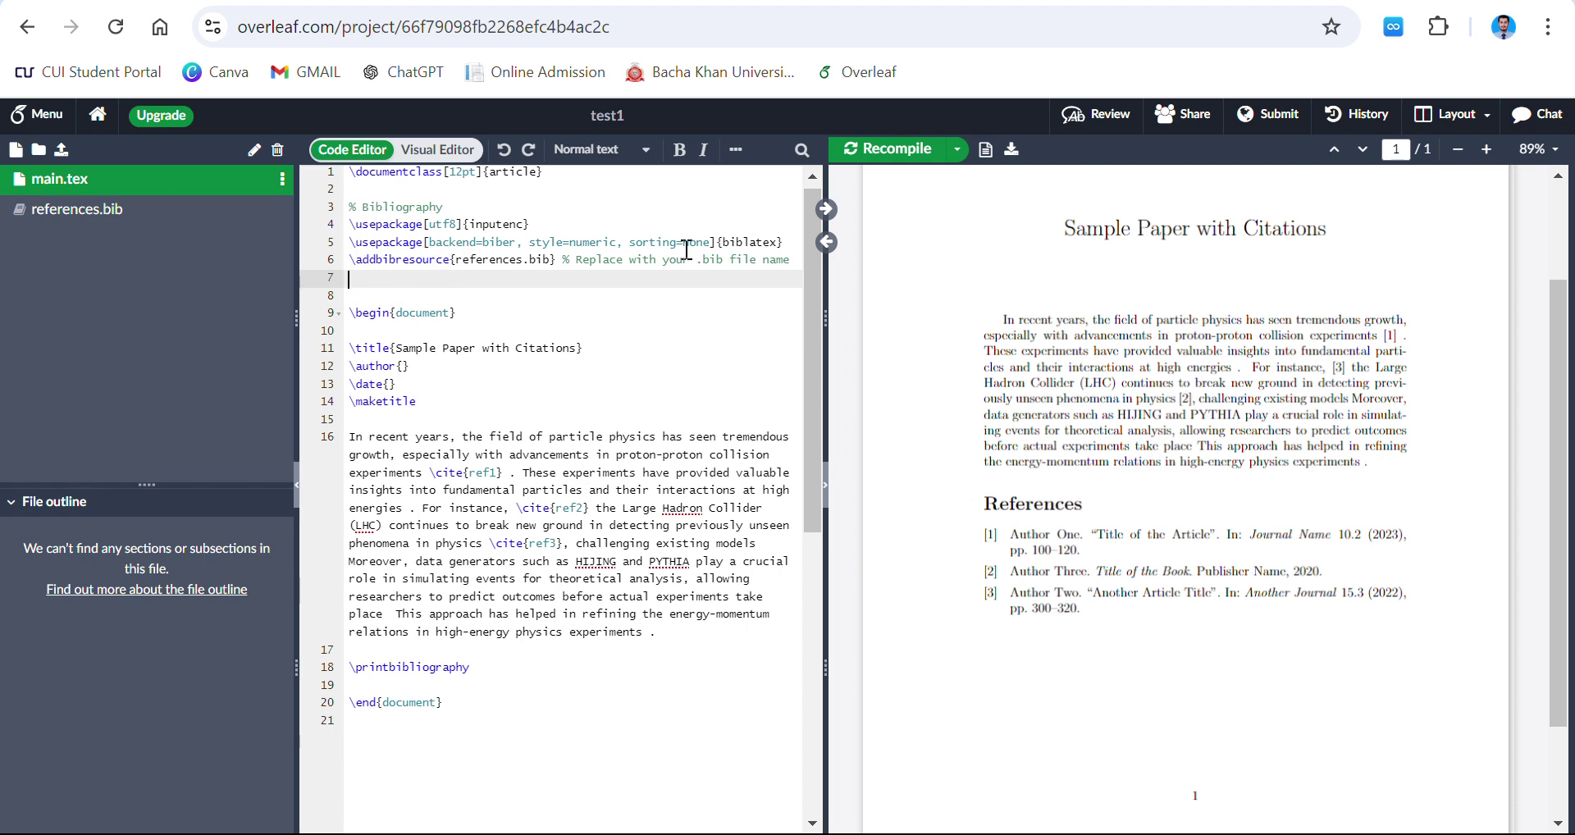
Step: Recompile the document and enlarge the PDF preview to check the citation numbers against the order of the references
{"action": "left_click", "coordinate": [897, 161]}
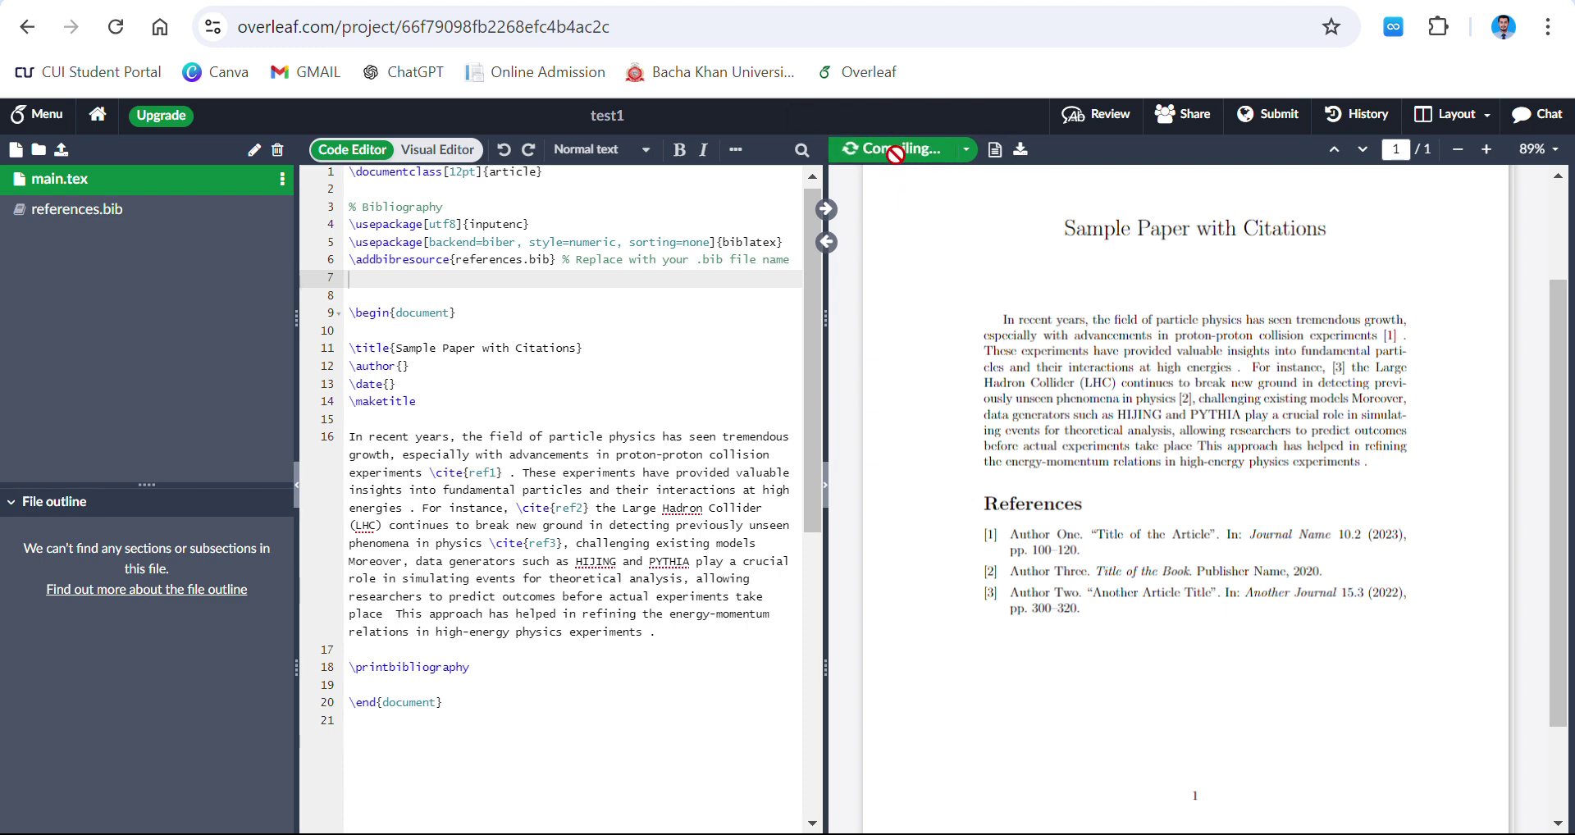
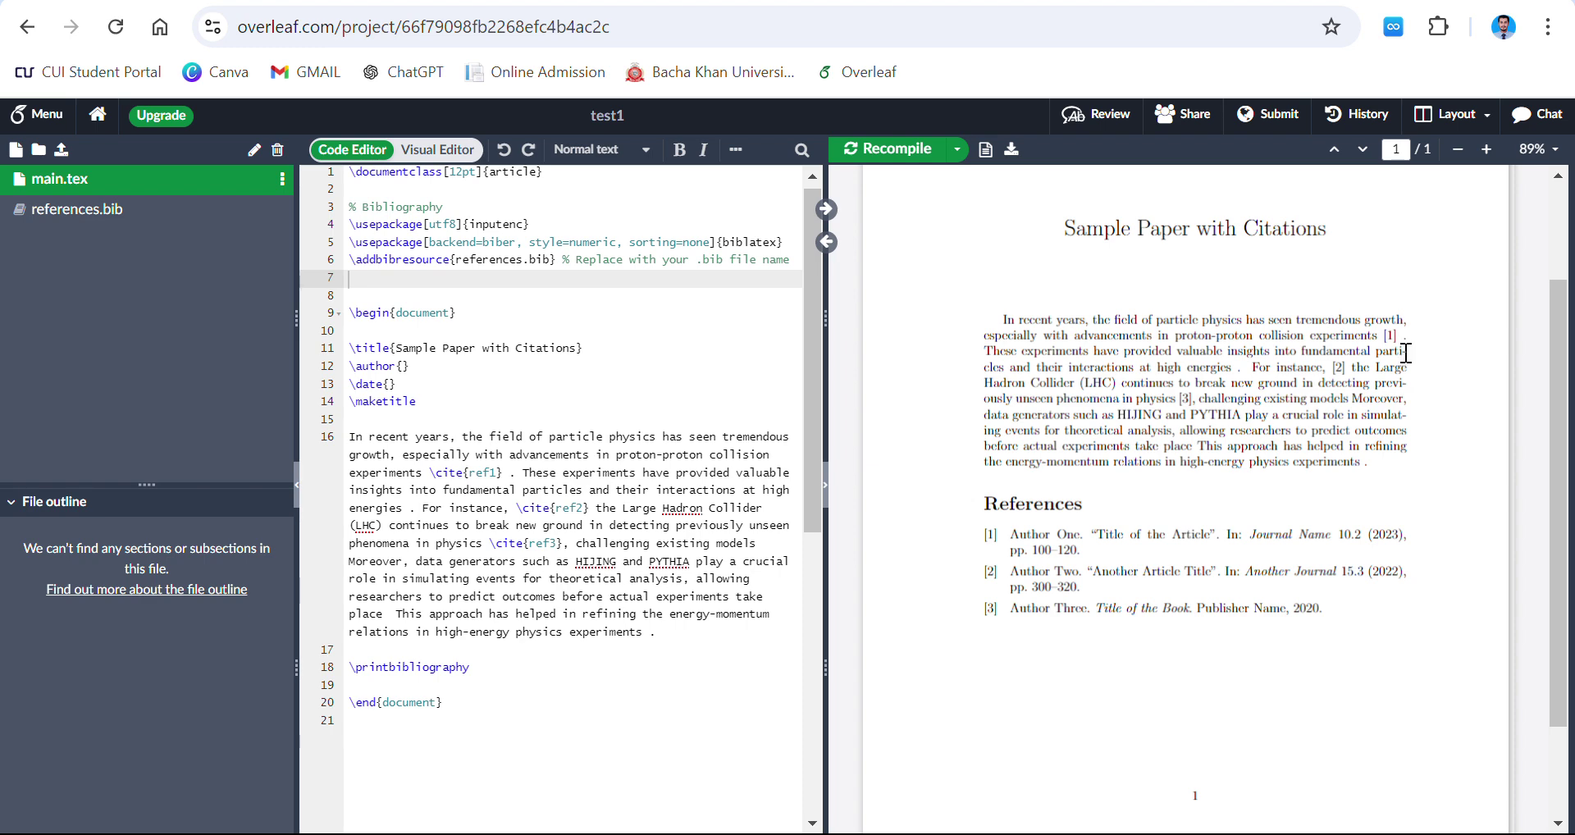
{"action": "scroll", "coordinate": [1406, 353], "scroll_direction": "up", "scroll_amount": 3}
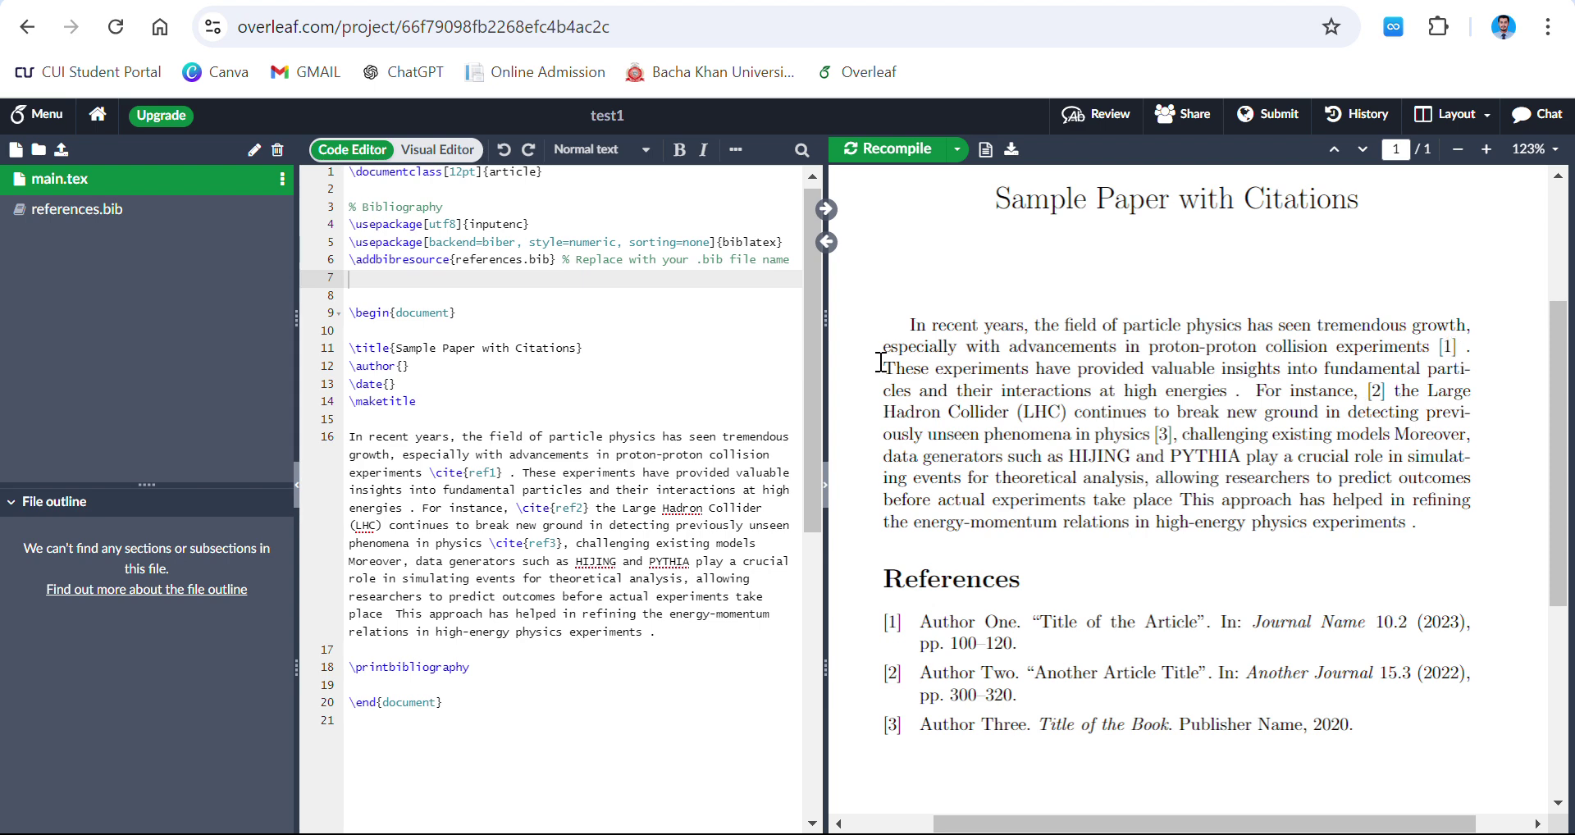
Step: Insert \cite{ref5} after "valuable insights into fundamental" in the paragraph
{"action": "left_click", "coordinate": [518, 489]}
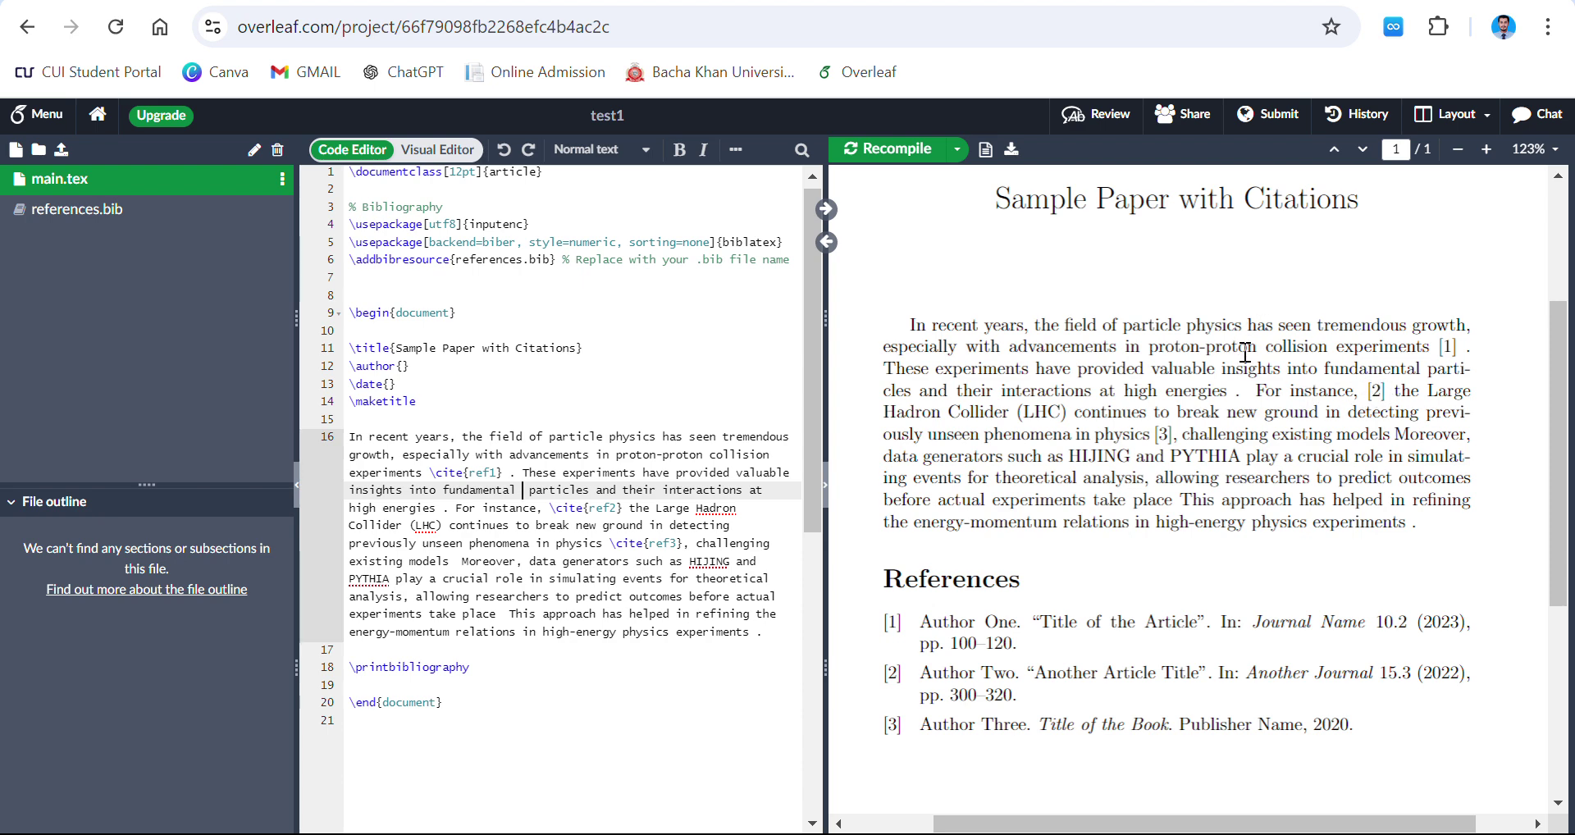
{"action": "type", "text": "\\"}
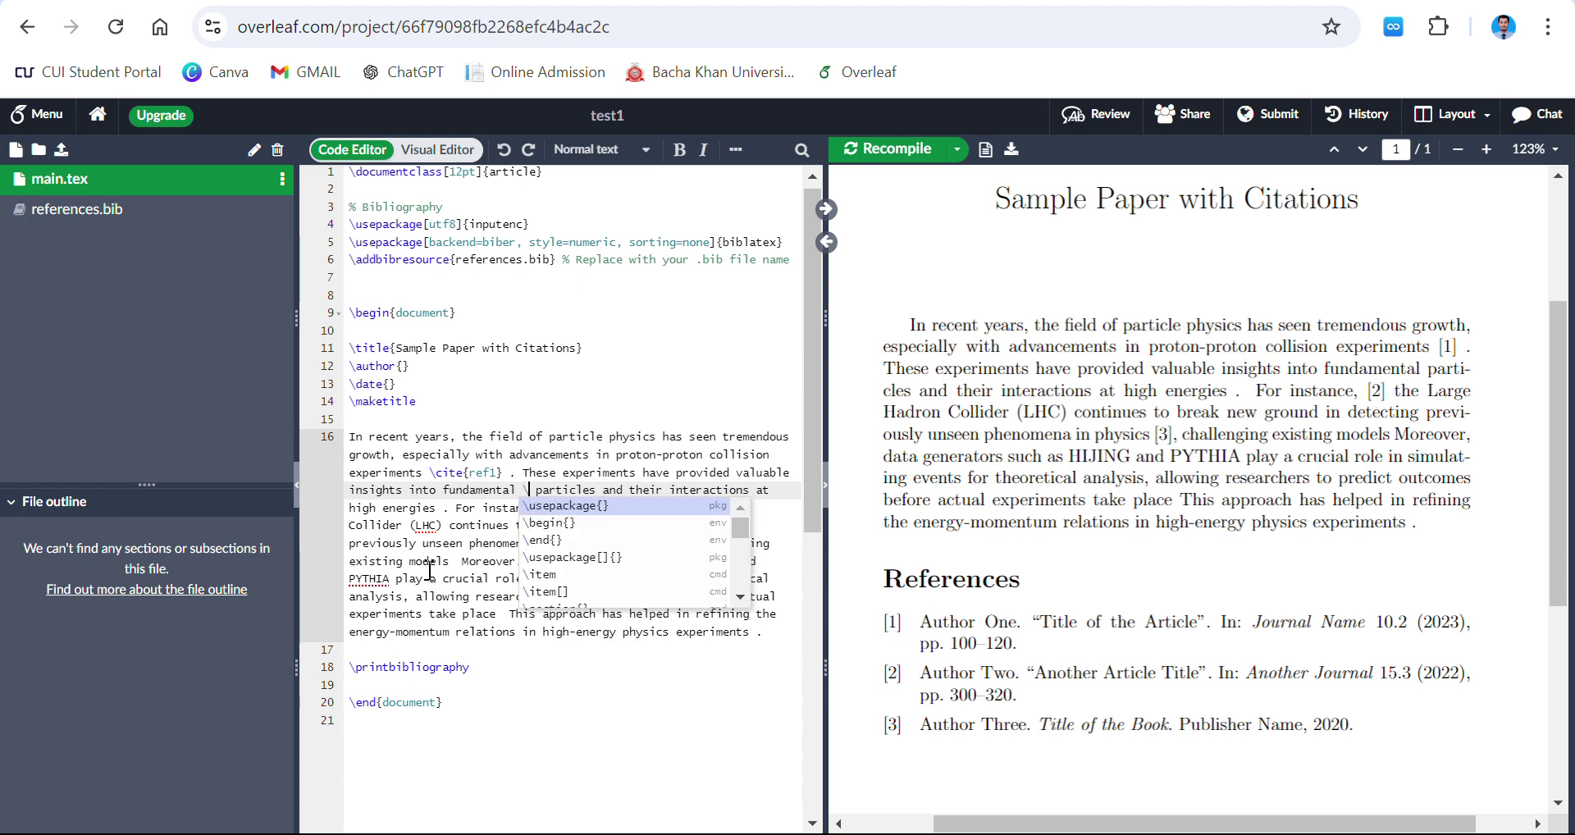
{"action": "type", "text": "cite{"}
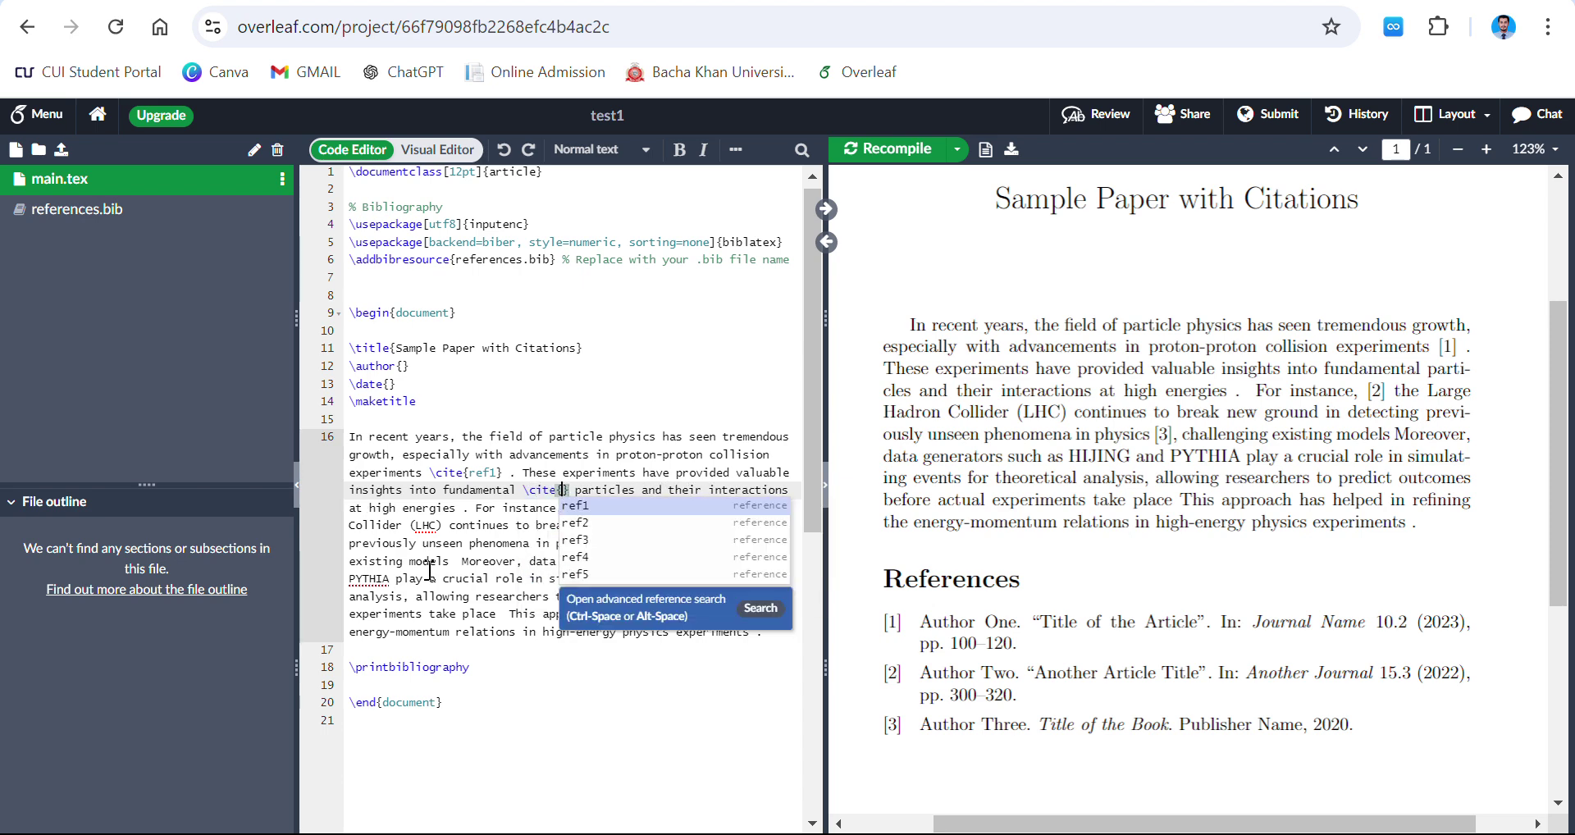
{"action": "key", "text": "Up"}
{"action": "key", "text": "Down"}
{"action": "key", "text": "Down"}
{"action": "key", "text": "Down"}
{"action": "key", "text": "Down"}
{"action": "key", "text": "Down"}
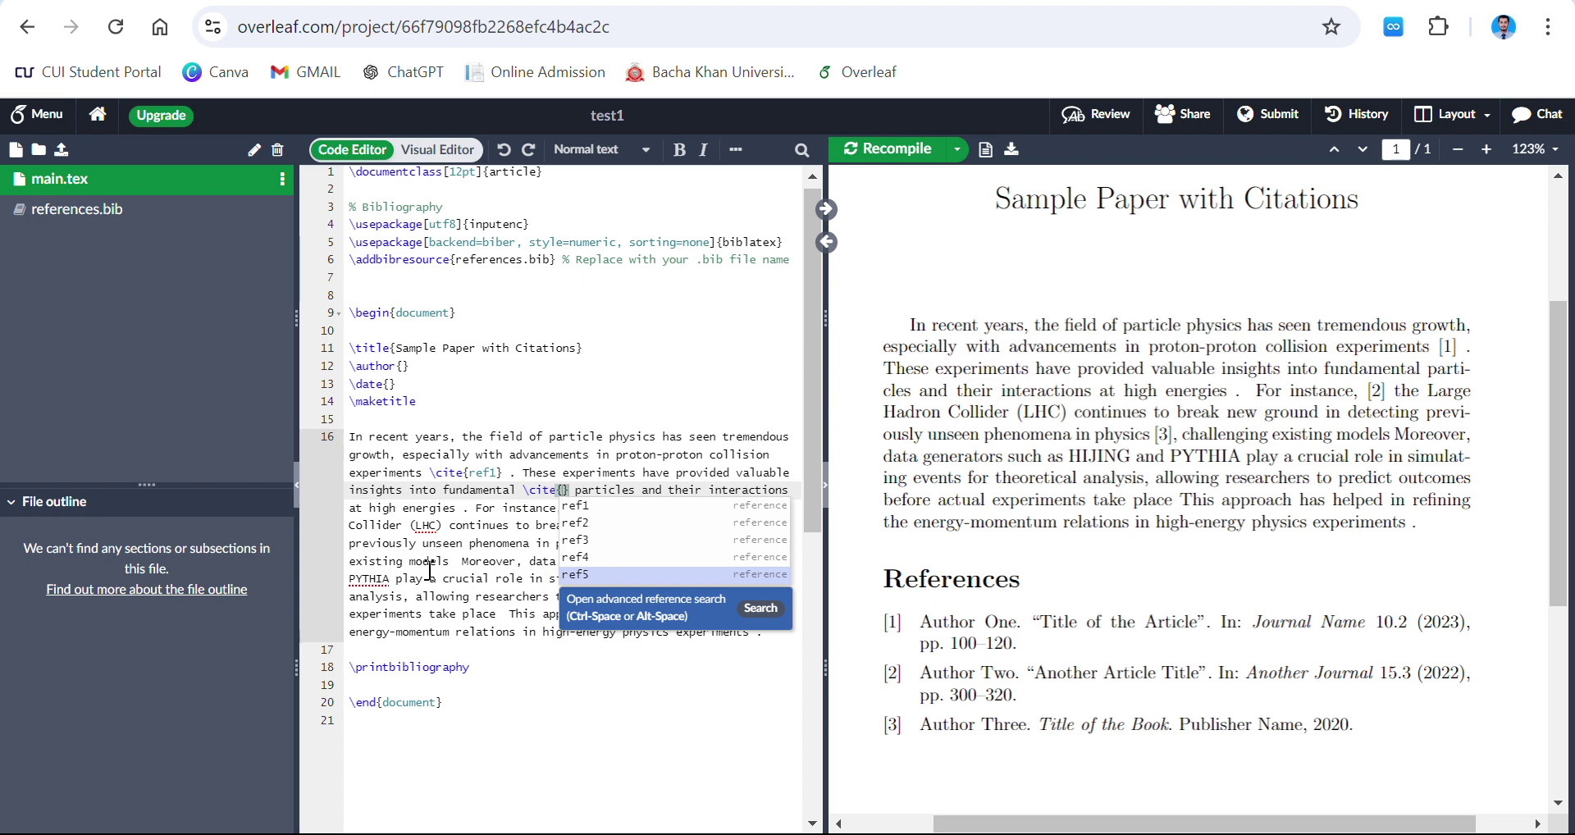
{"action": "key", "text": "Return"}
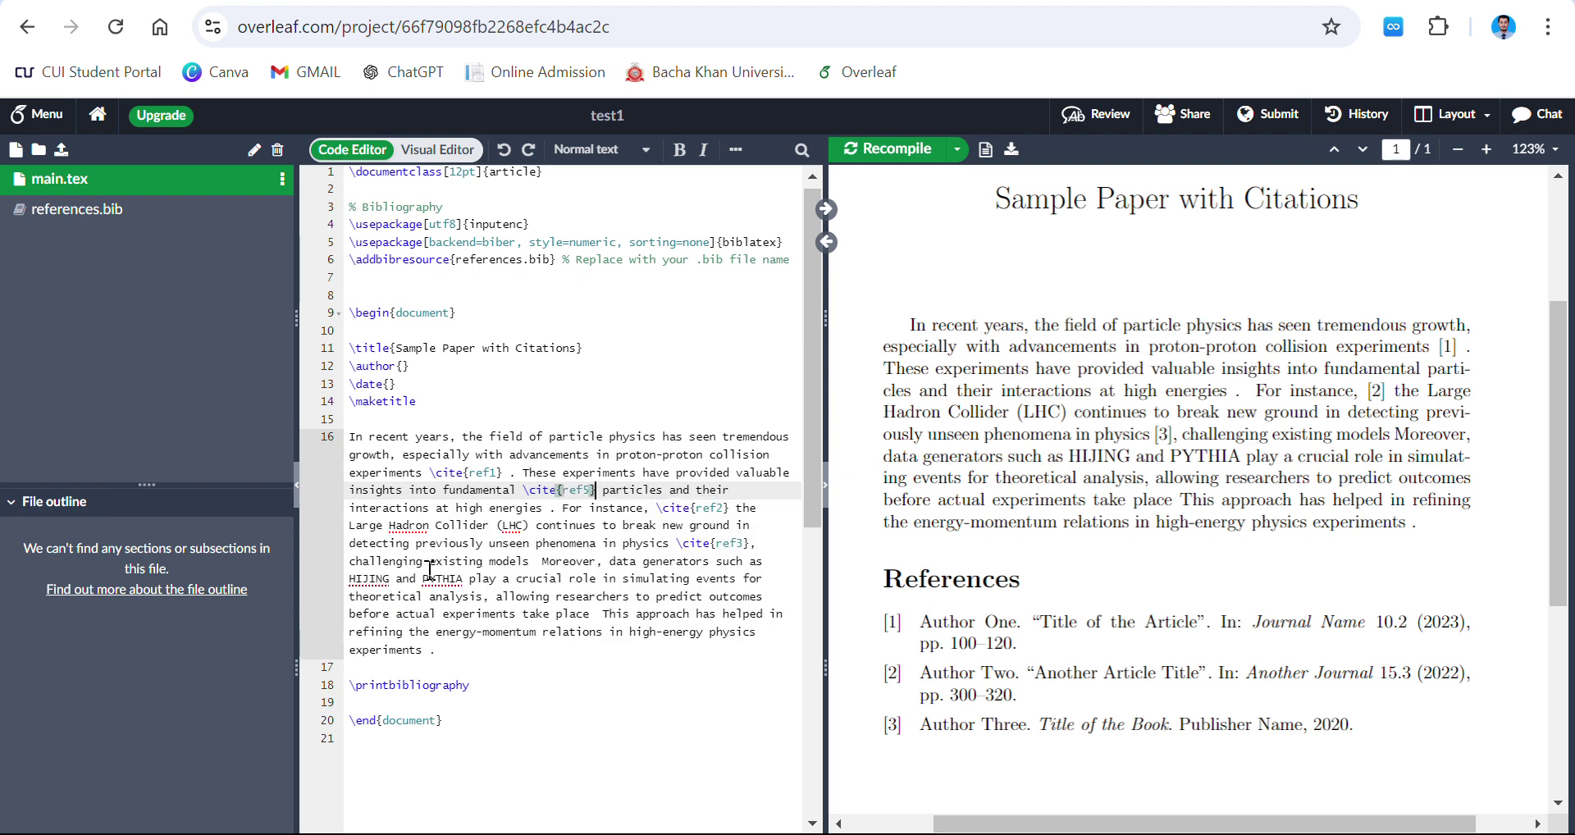
Step: Recompile the document and review the citation numbering and the References list in the PDF preview
{"action": "left_click", "coordinate": [876, 153]}
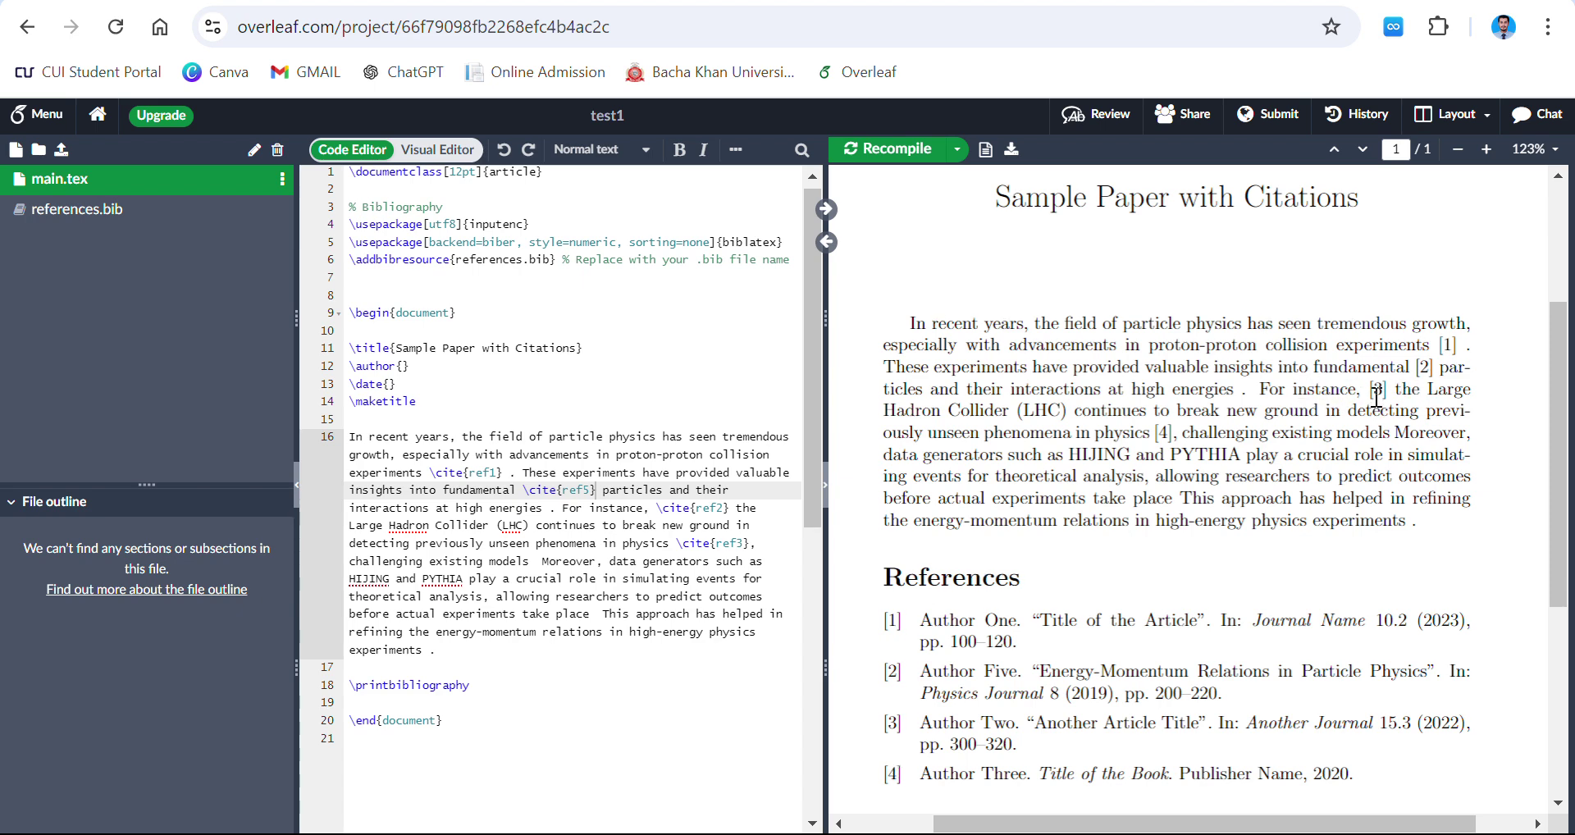
{"action": "scroll", "coordinate": [1376, 398], "scroll_direction": "down", "scroll_amount": 1}
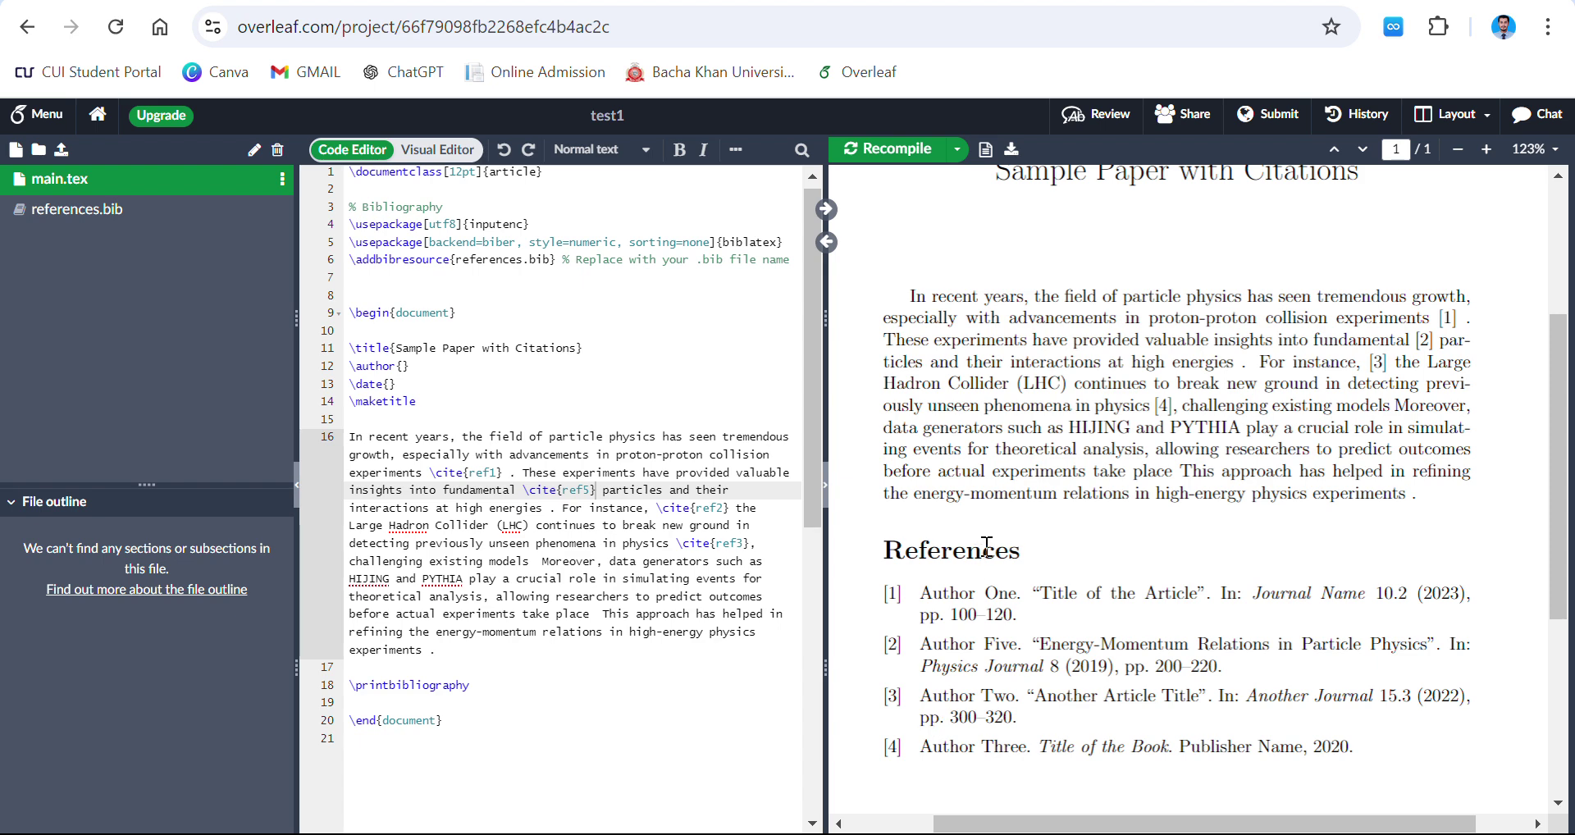
{"action": "scroll", "coordinate": [1126, 485], "scroll_direction": "down", "scroll_amount": 5, "text": "ctrl"}
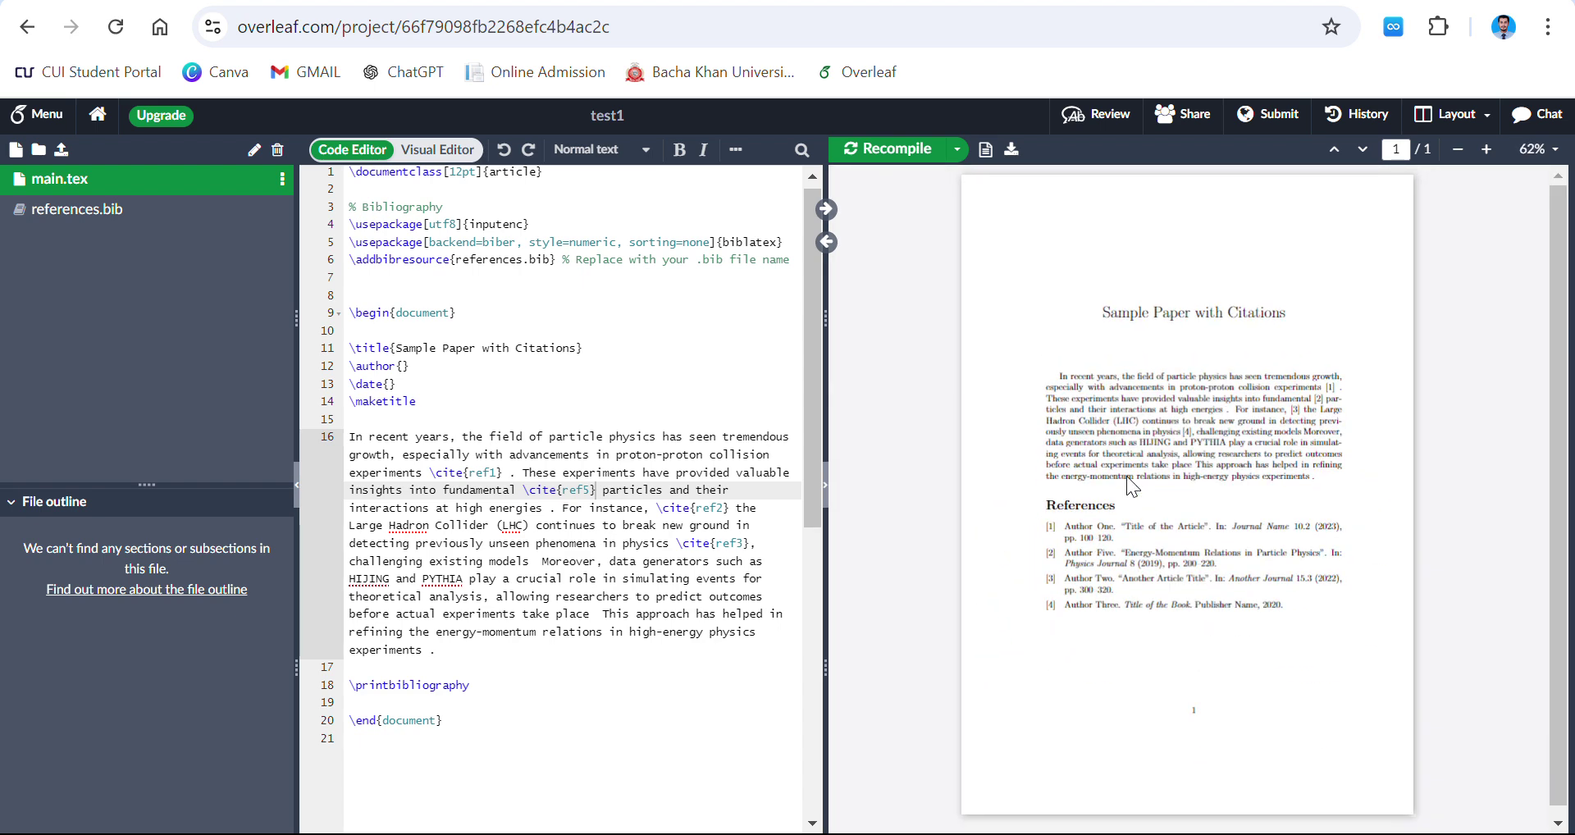
{"action": "scroll", "coordinate": [1121, 477], "scroll_direction": "up", "scroll_amount": 3, "text": "ctrl"}
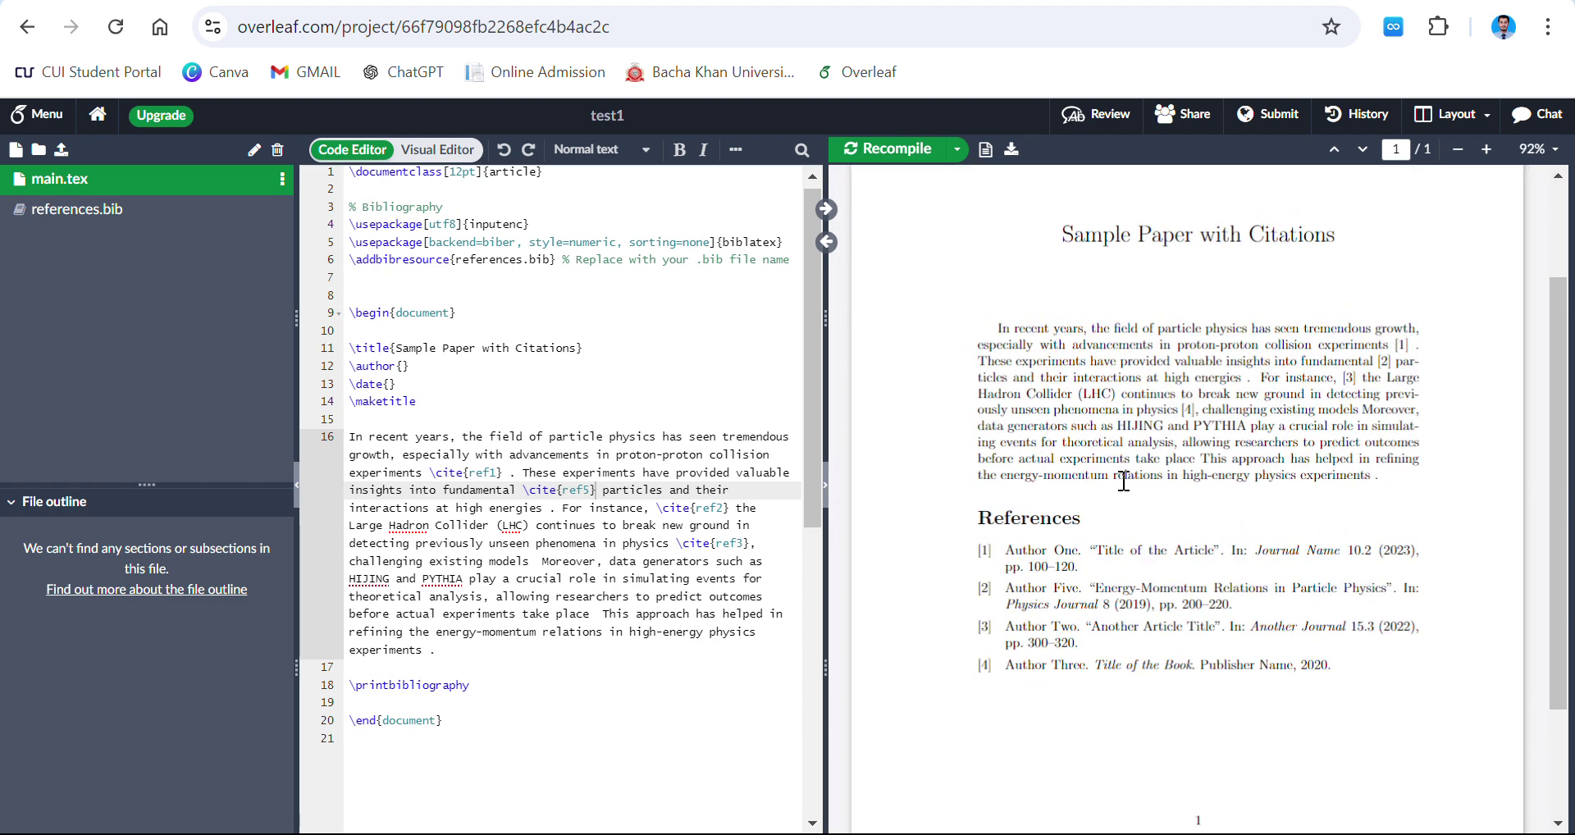
{"action": "scroll", "coordinate": [1124, 427], "scroll_direction": "up", "scroll_amount": 2}
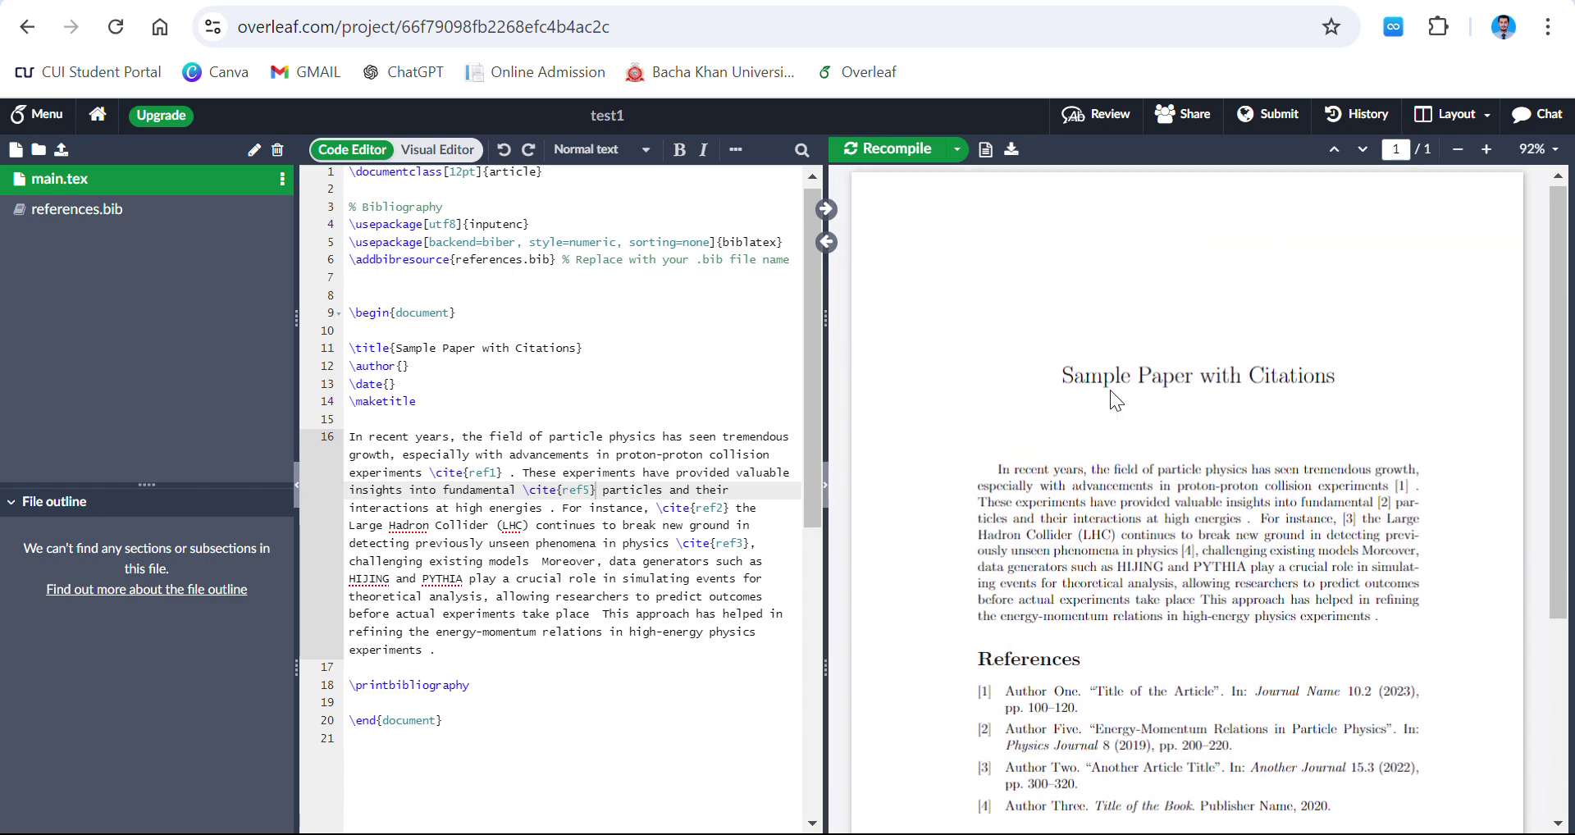
{"action": "scroll", "coordinate": [474, 285], "scroll_direction": "up", "scroll_amount": 1}
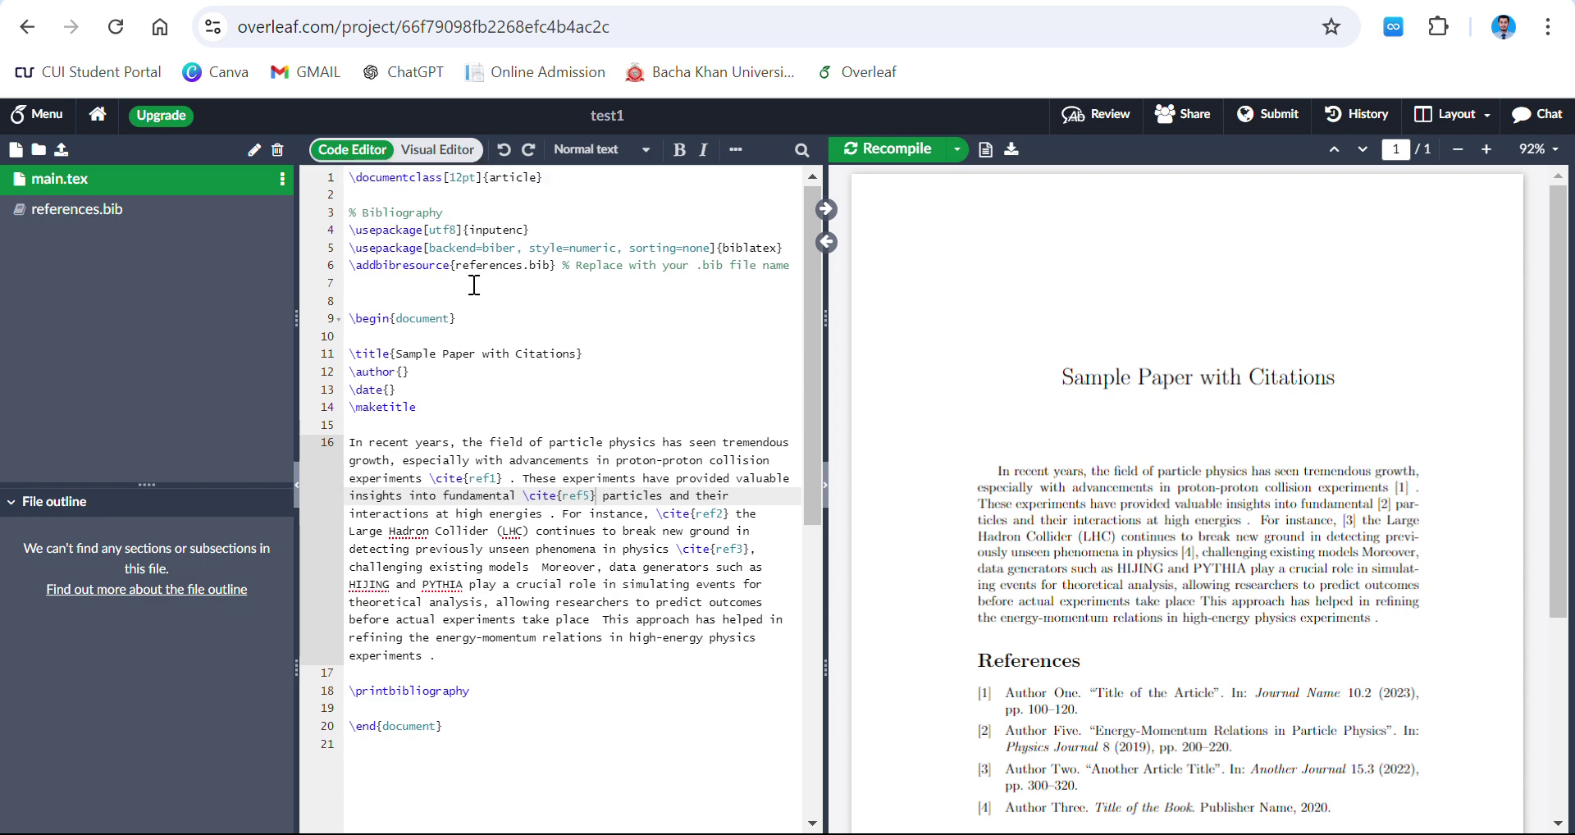